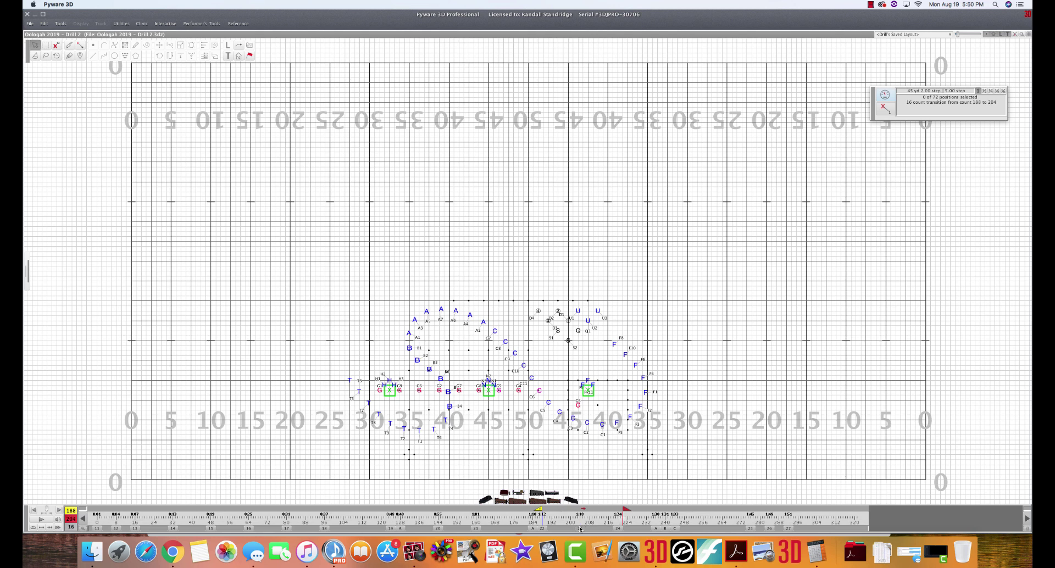
# Review the formations between counts 188 and 236 on the field grid and play them back in the 3D view
pyautogui.click(541, 516)
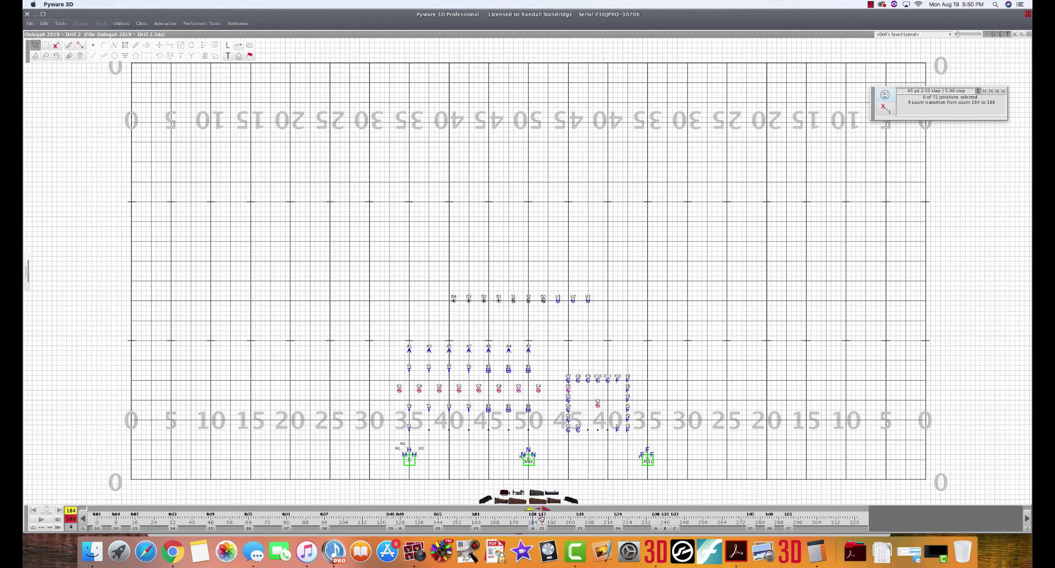
pyautogui.moveTo(528, 512); pyautogui.dragTo(628, 511)
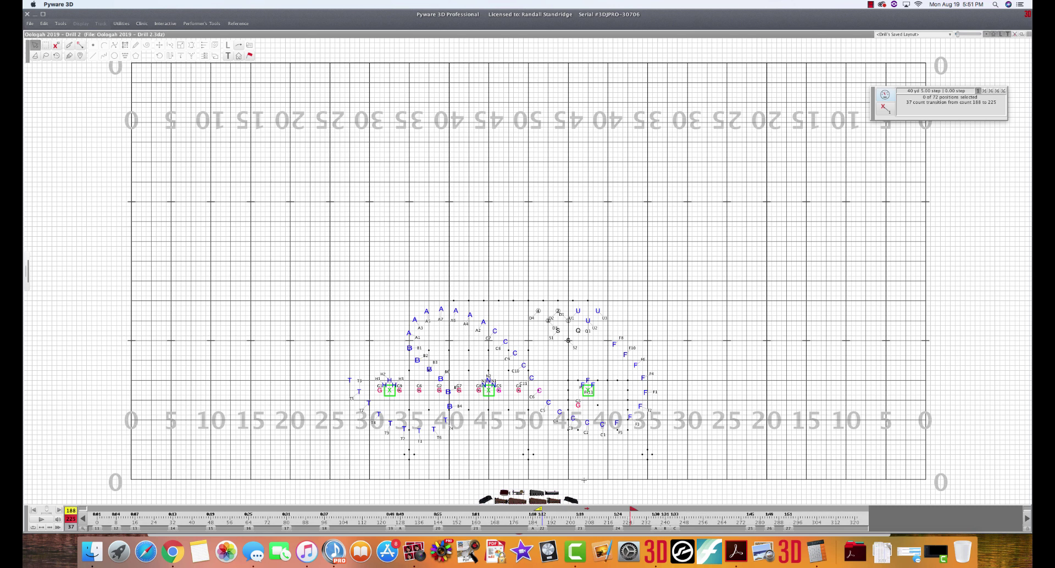
pyautogui.click(579, 527)
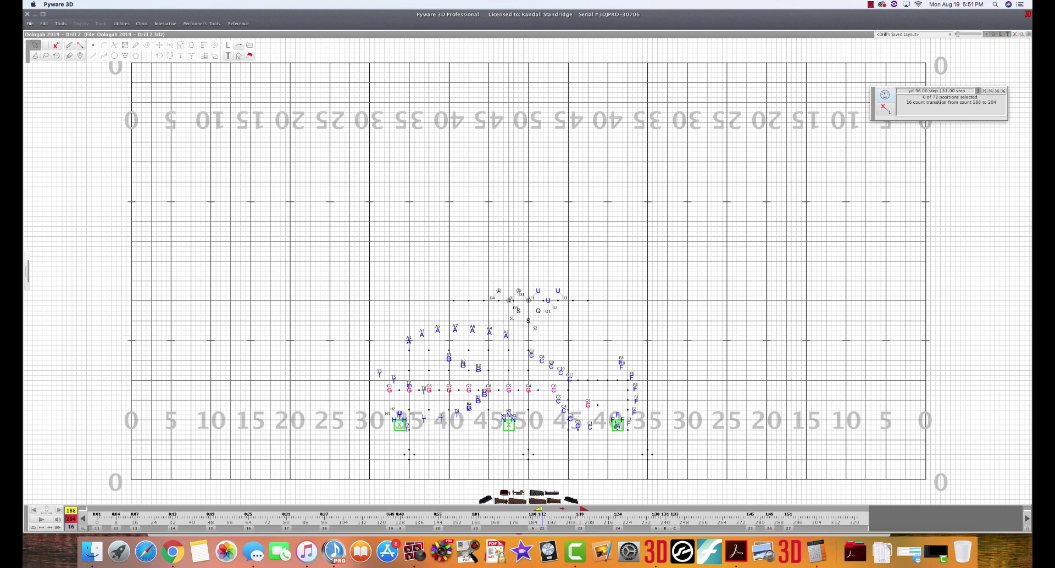
pyautogui.moveTo(1031, 79); pyautogui.dragTo(529, 57)
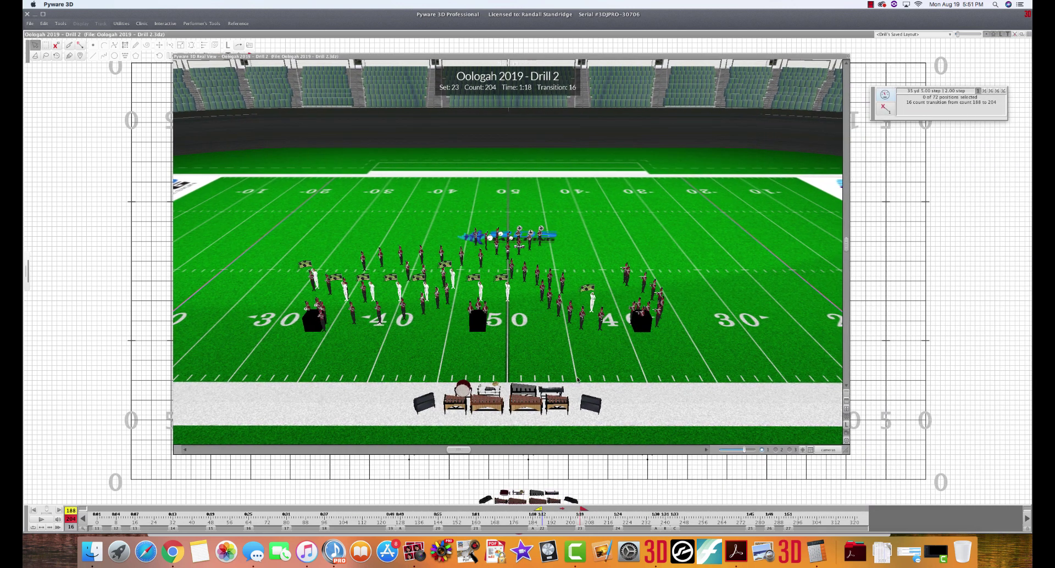
pyautogui.moveTo(583, 510); pyautogui.dragTo(654, 514)
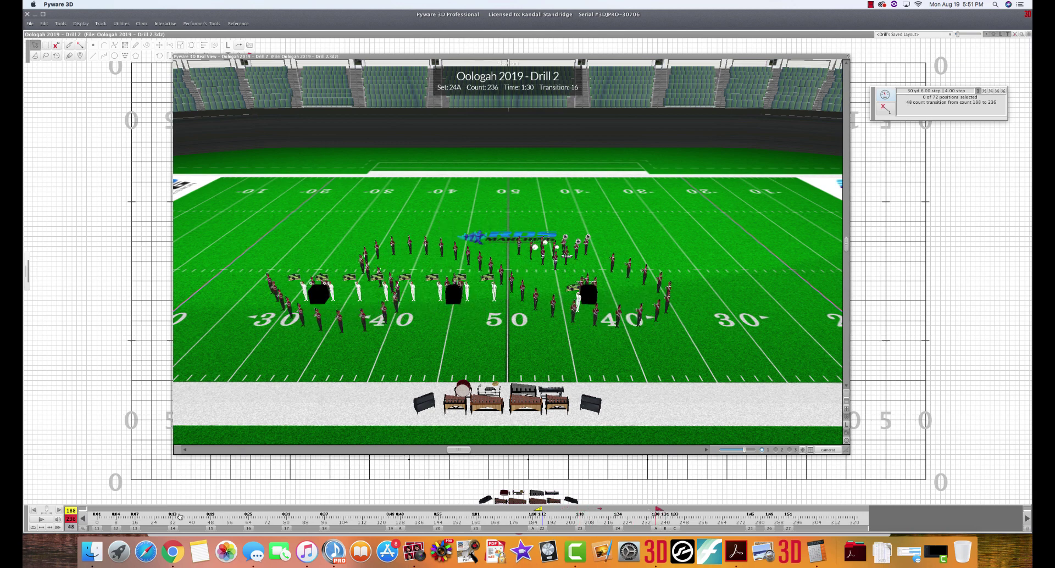
pyautogui.click(46, 520)
pyautogui.moveTo(223, 57); pyautogui.dragTo(1054, 126)
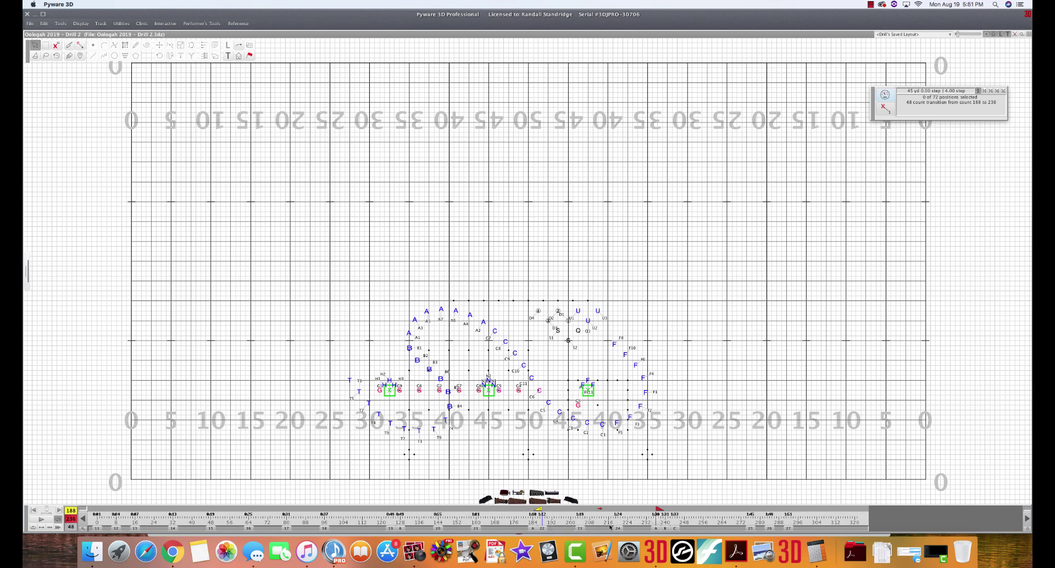
# Select the six B performers in the count 204 set
pyautogui.moveTo(658, 510); pyautogui.dragTo(618, 516)
pyautogui.click(1028, 34)
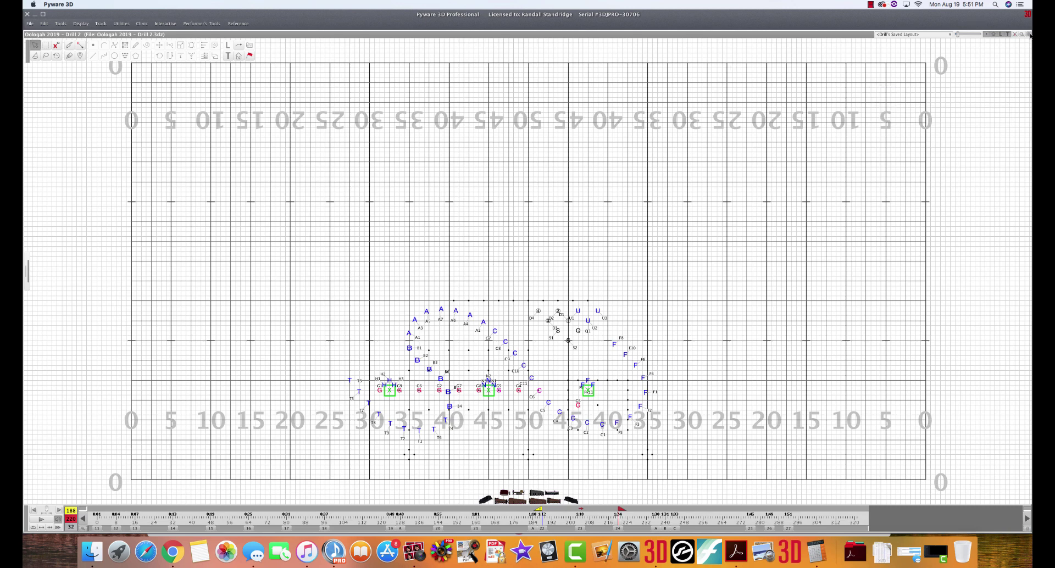
pyautogui.scroll(5, 578, 292)
pyautogui.moveTo(568, 272); pyautogui.dragTo(568, 205)
pyautogui.click(1028, 35)
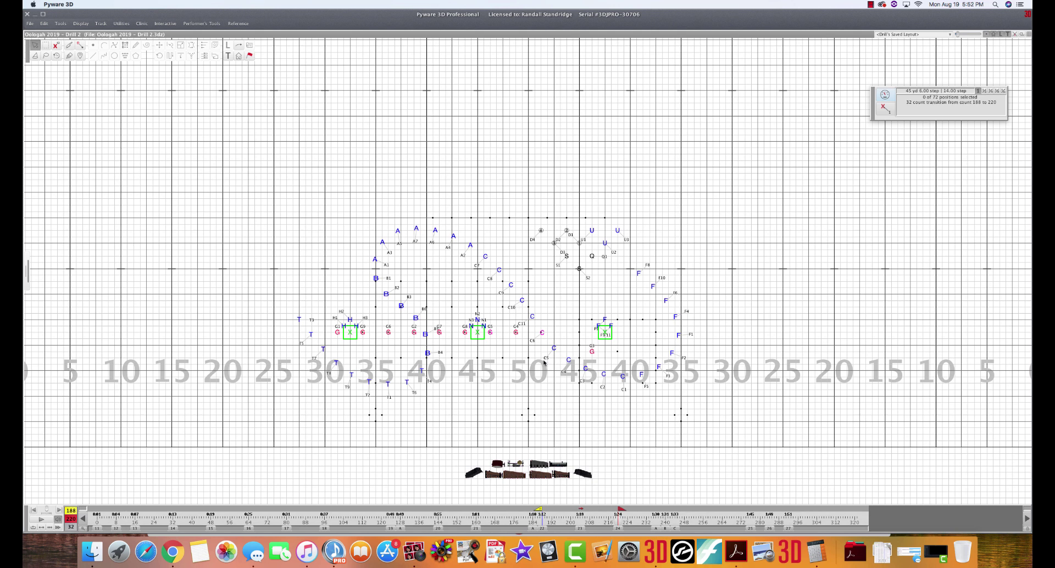
pyautogui.moveTo(620, 509)
pyautogui.mouseDown()
pyautogui.moveTo(582, 511)
pyautogui.moveTo(618, 509)
pyautogui.mouseUp()
pyautogui.click(581, 528)
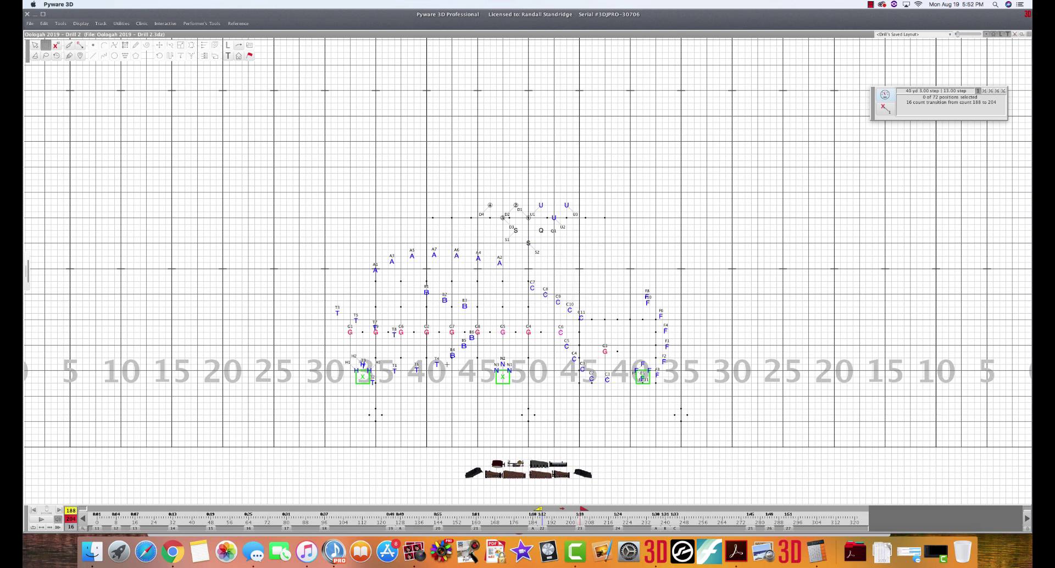
pyautogui.moveTo(446, 365); pyautogui.dragTo(482, 333)
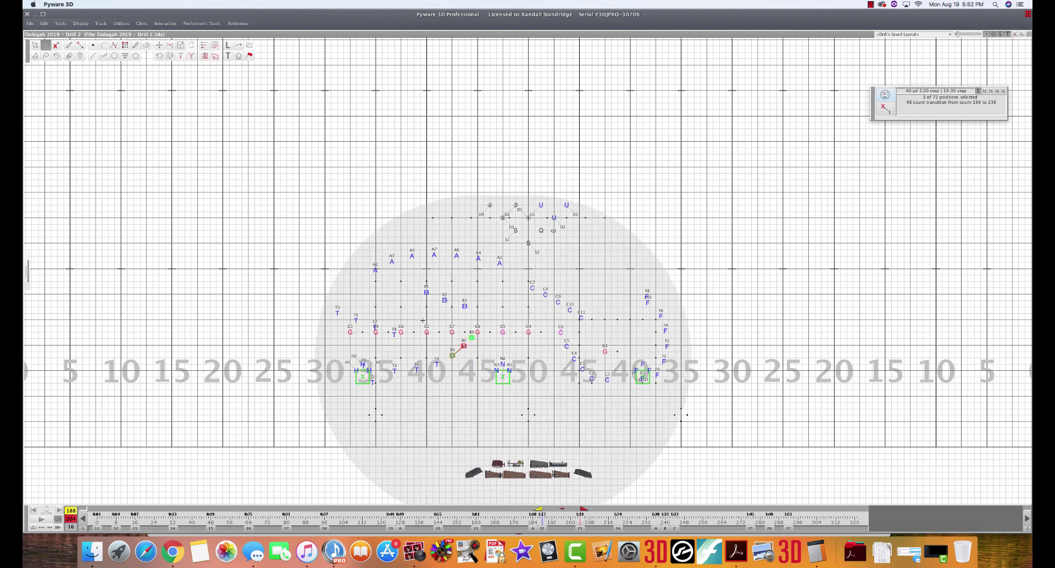
pyautogui.moveTo(422, 320); pyautogui.dragTo(489, 288)
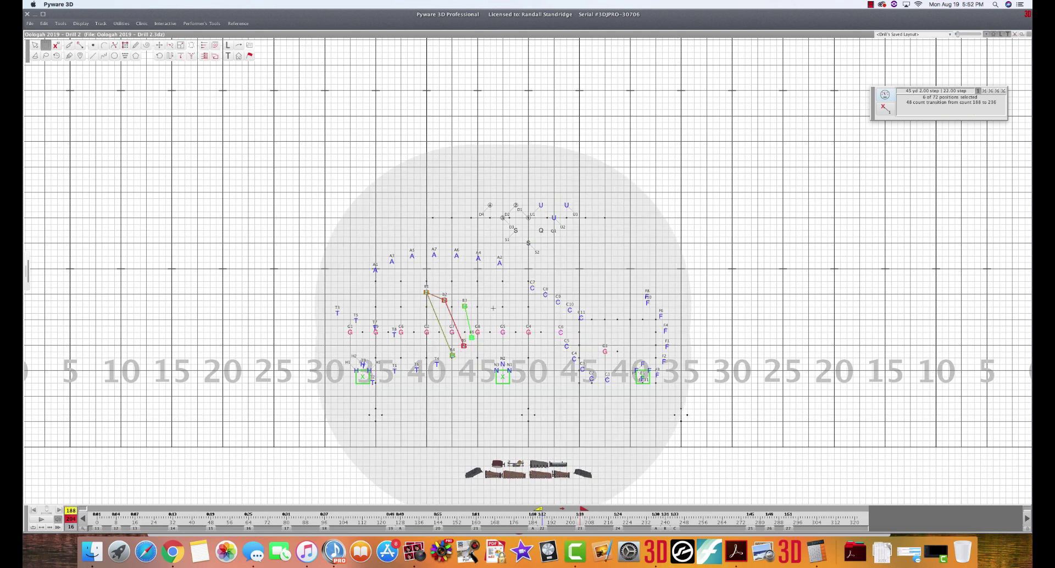
# Regroup the six selected performers into one continuous order: B4, B5, B6, B3, B2, B1
pyautogui.press('k')
pyautogui.click(706, 240)
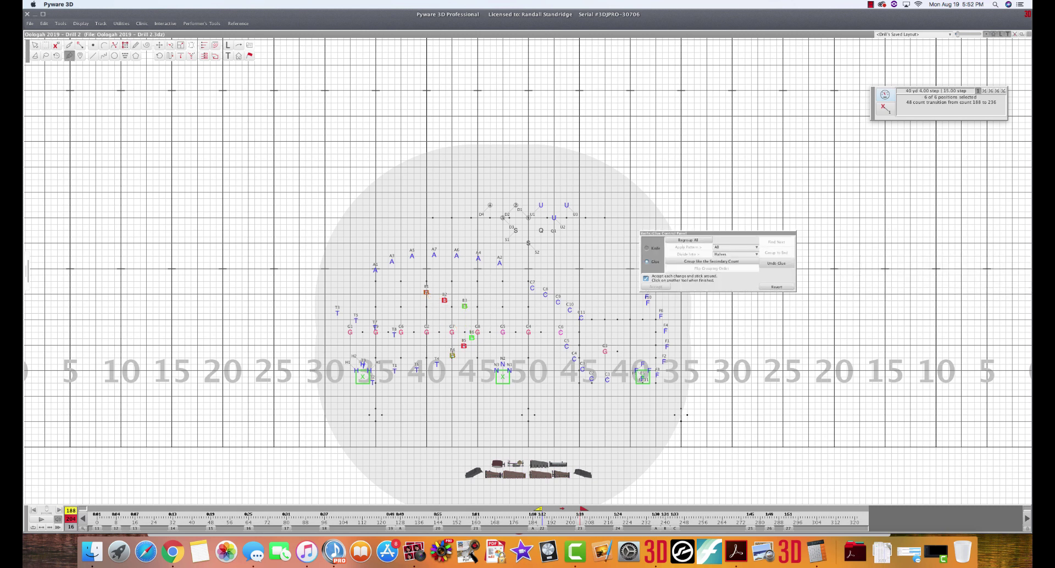
pyautogui.click(452, 355)
pyautogui.click(464, 346)
pyautogui.click(471, 337)
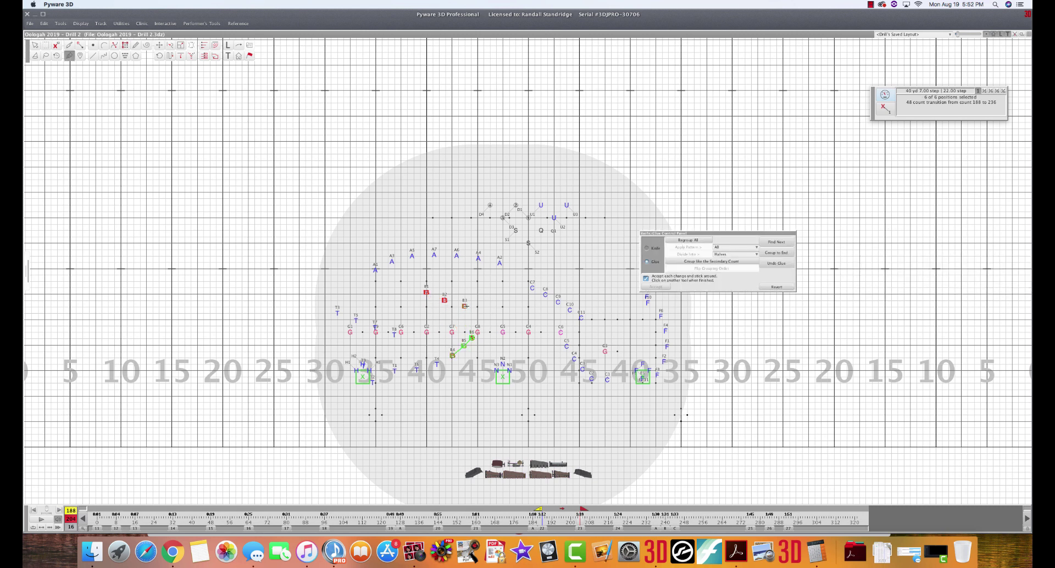
pyautogui.moveTo(472, 338)
pyautogui.mouseDown()
pyautogui.moveTo(464, 306)
pyautogui.moveTo(426, 292)
pyautogui.mouseUp()
# Place the six B performers on a vertical line between the 40 and 45 yard lines at 3-step intervals, with the matching flipped
pyautogui.press('l')
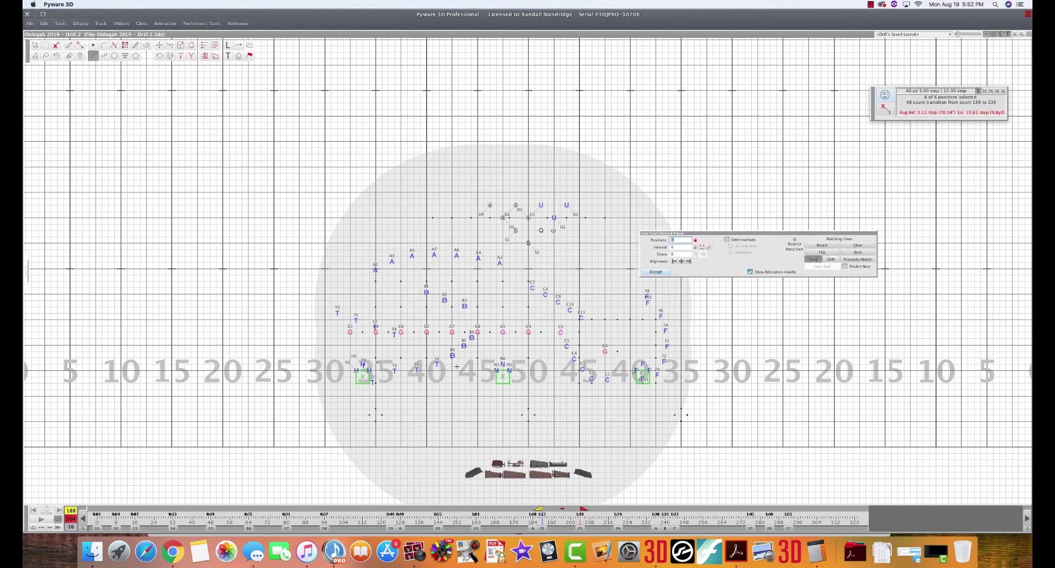
pyautogui.click(452, 294)
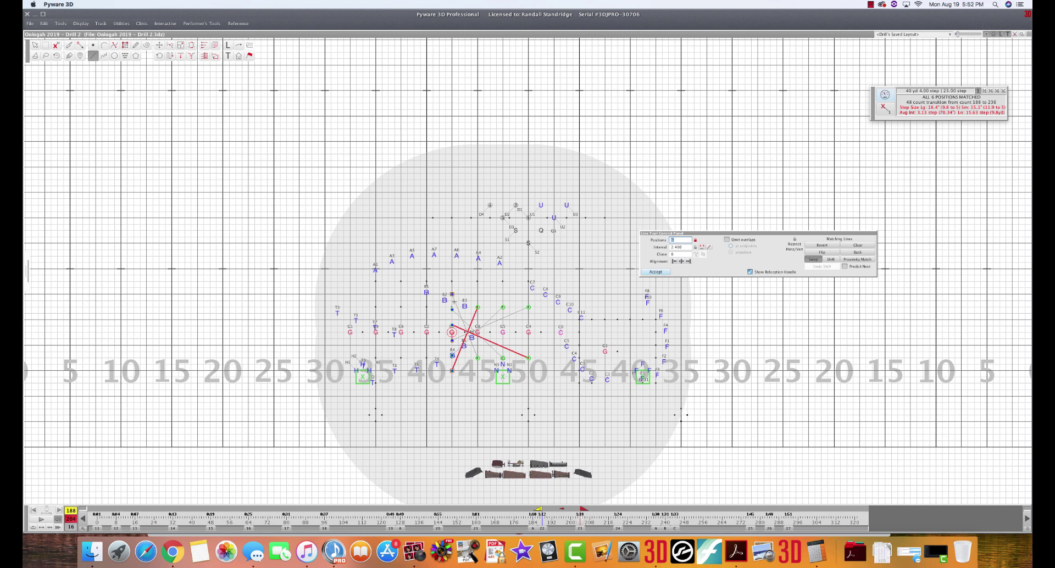
pyautogui.press('f')
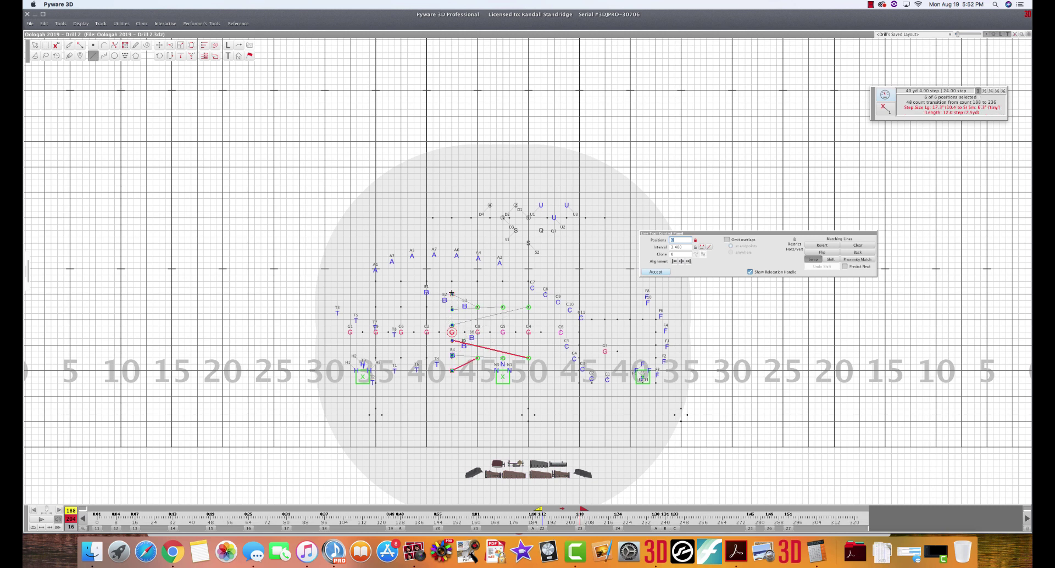
pyautogui.moveTo(452, 293); pyautogui.dragTo(452, 274)
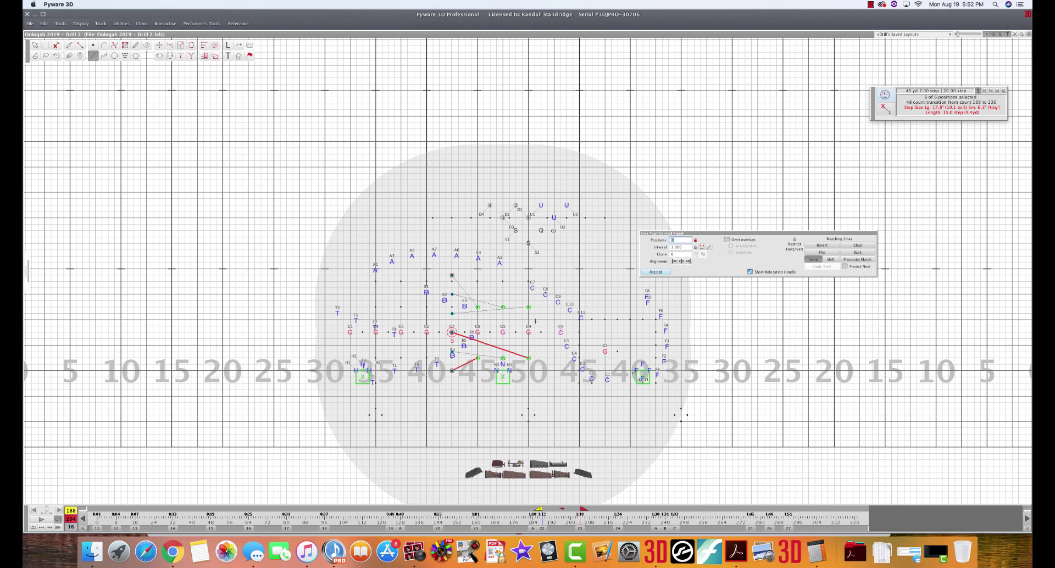
pyautogui.press('Return')
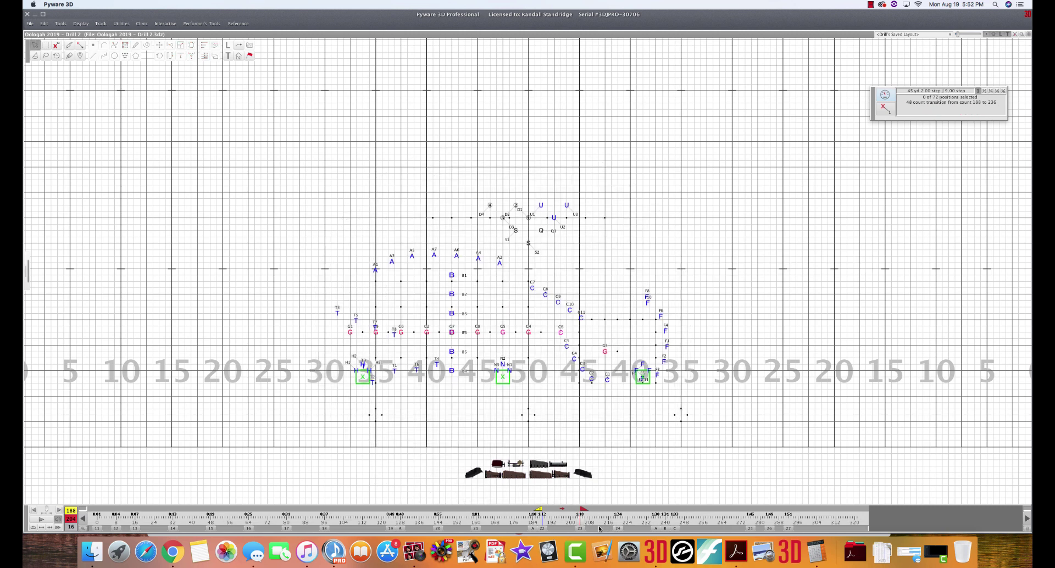
# Check the B performers' step sizes for the transition from count 204 to 220
pyautogui.click(617, 529)
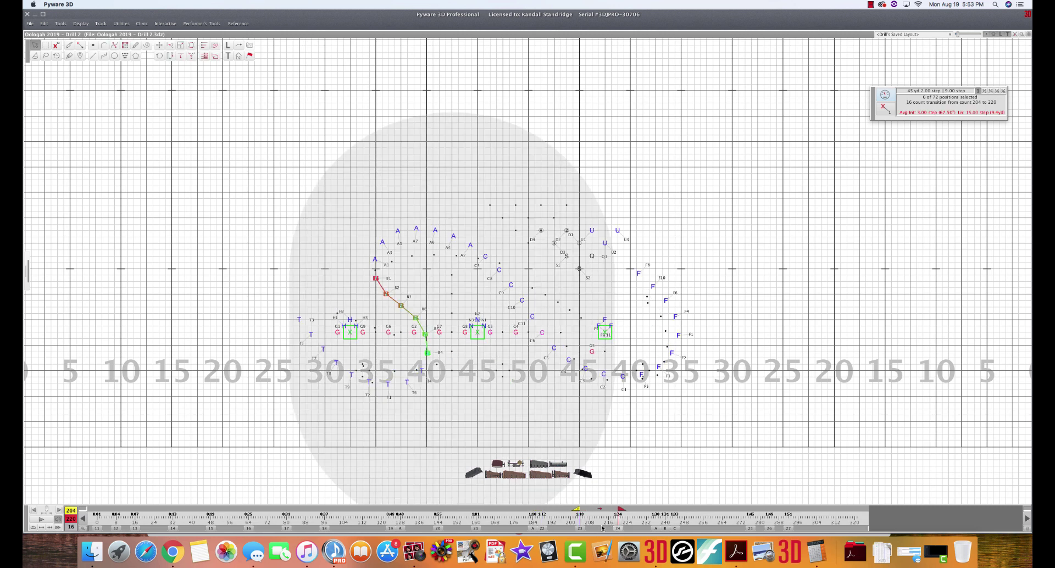
pyautogui.press('p')
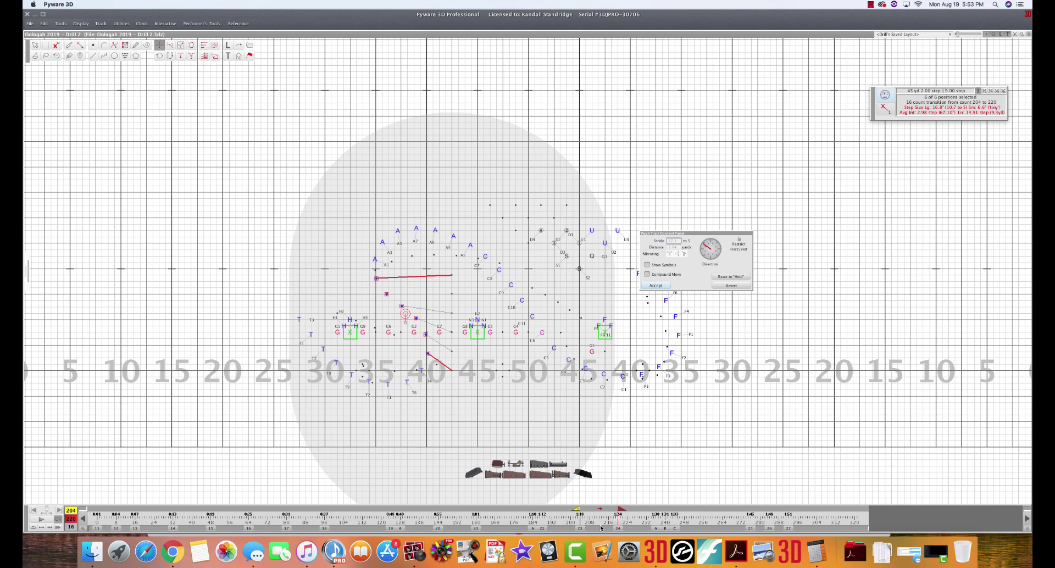
pyautogui.press('Return')
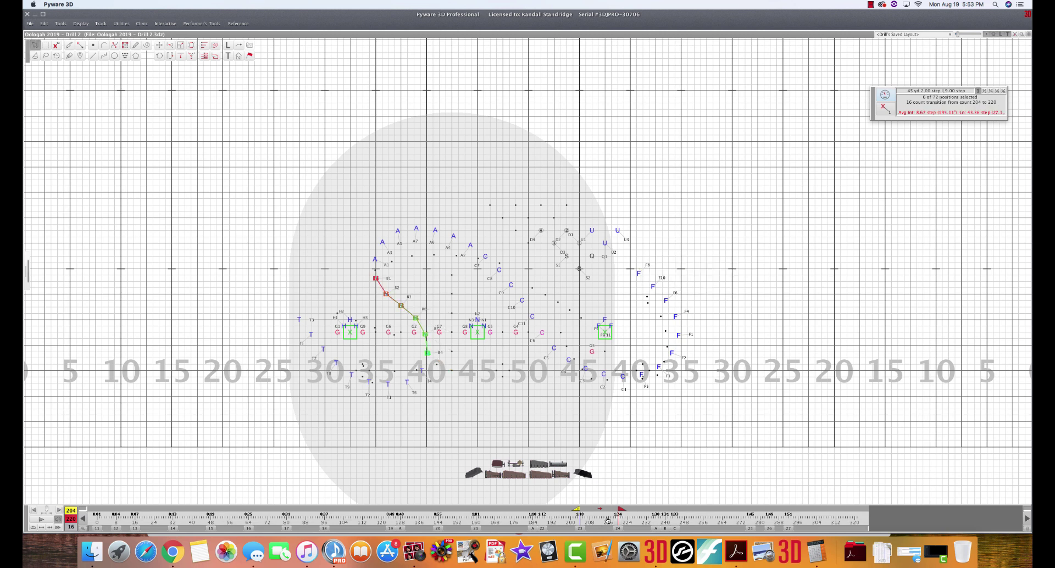
# Select all performers with the symbol T in the count 204 set
pyautogui.click(580, 529)
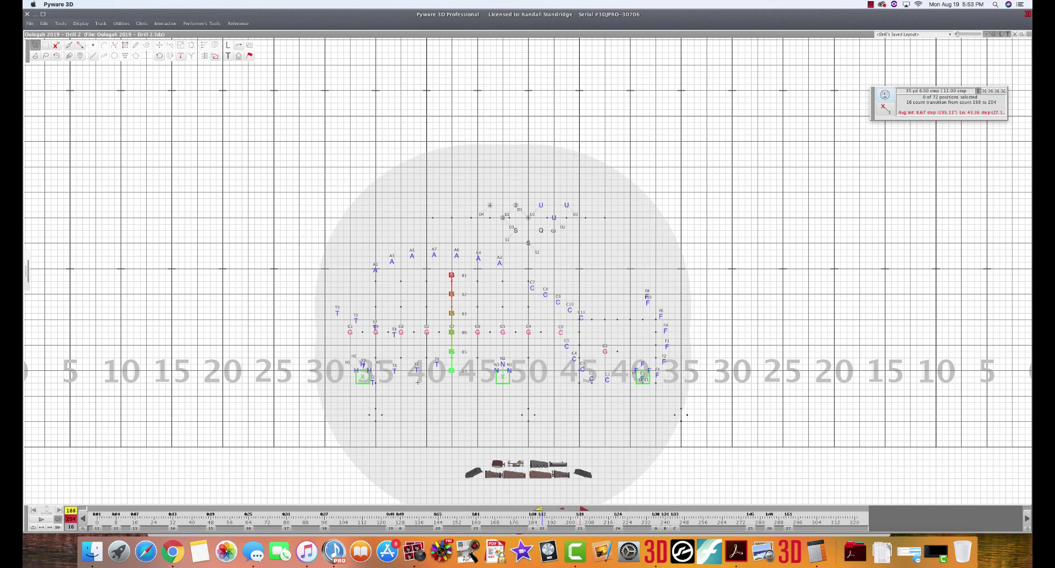
pyautogui.click(381, 399)
pyautogui.moveTo(369, 395); pyautogui.dragTo(436, 365)
pyautogui.press('p')
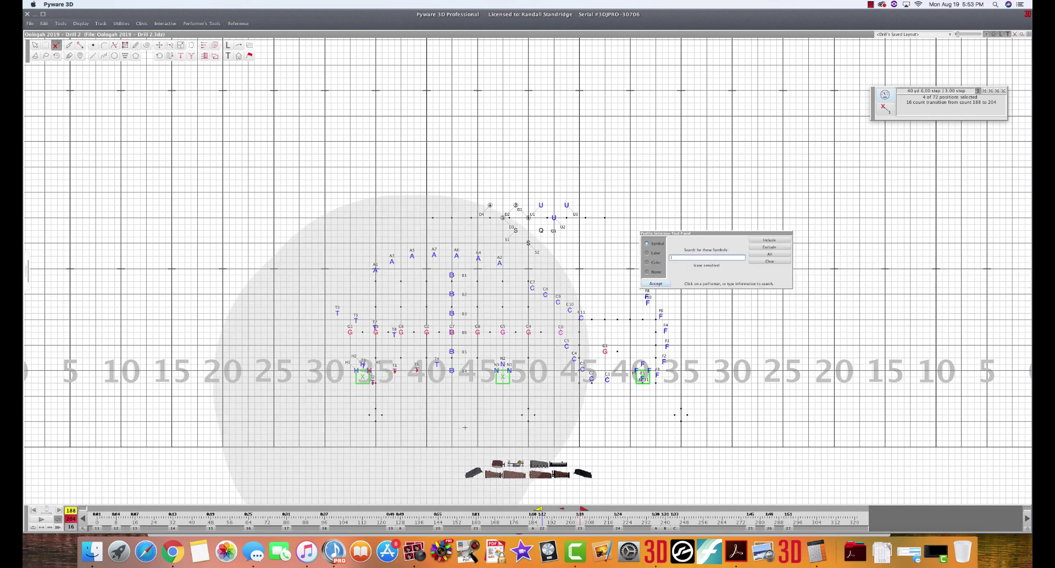
pyautogui.write('T')
pyautogui.click(767, 240)
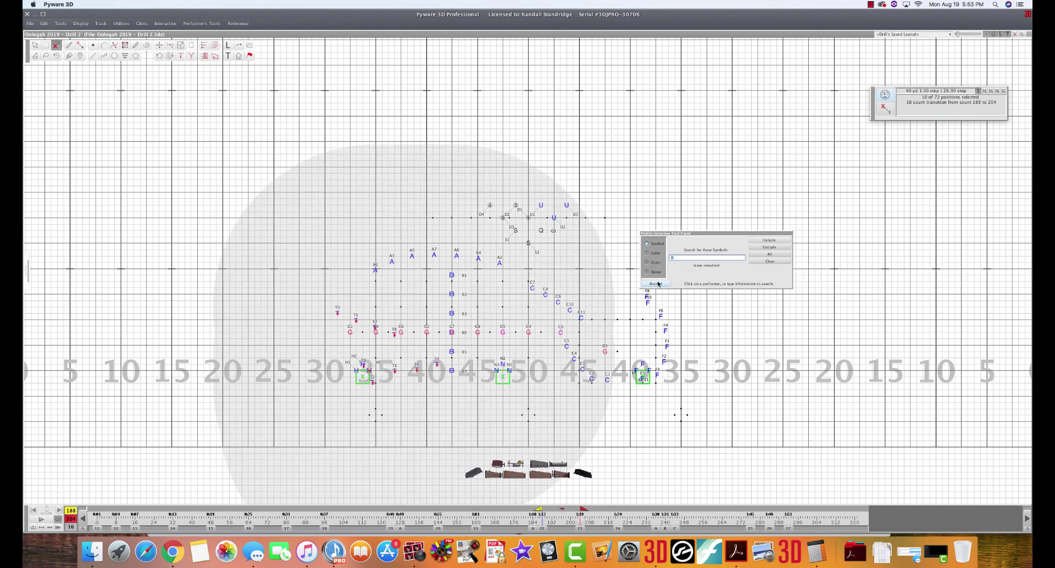
pyautogui.click(656, 284)
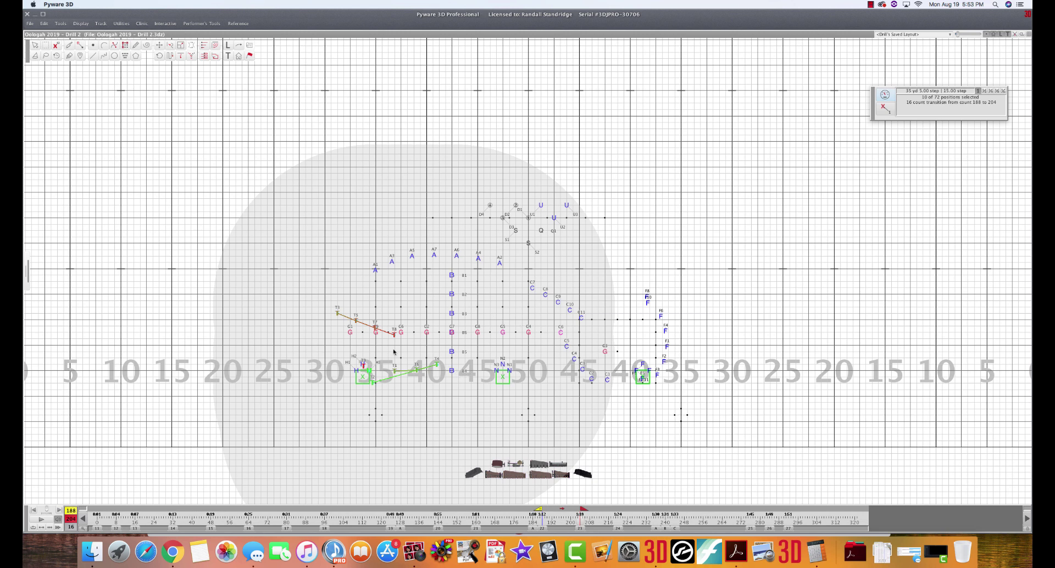
# Reset the selected T performers at count 204 to their count 188 positions and regroup them
pyautogui.click(617, 529)
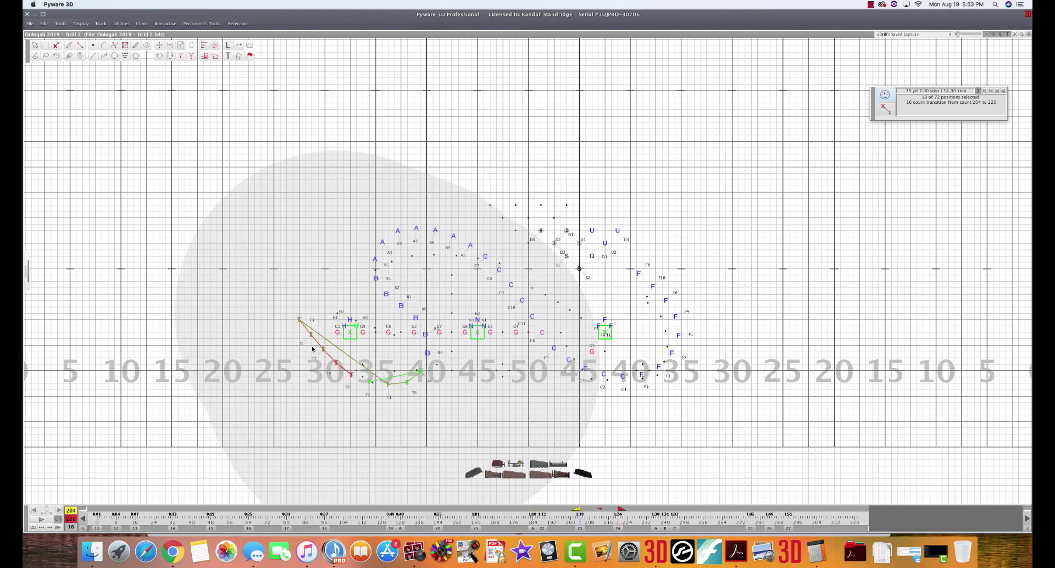
pyautogui.click(580, 529)
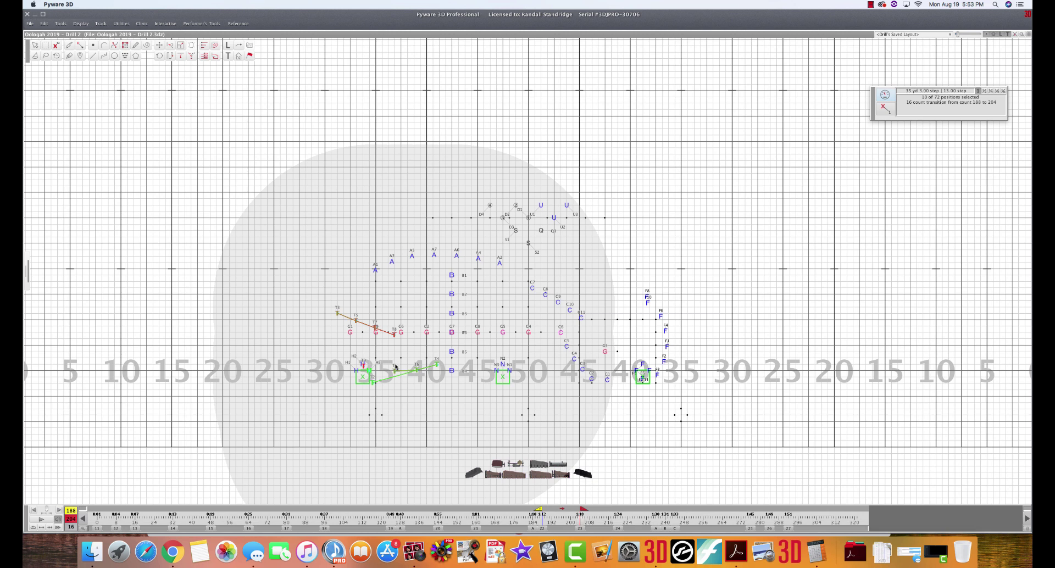
pyautogui.press('Delete')
pyautogui.press('Return')
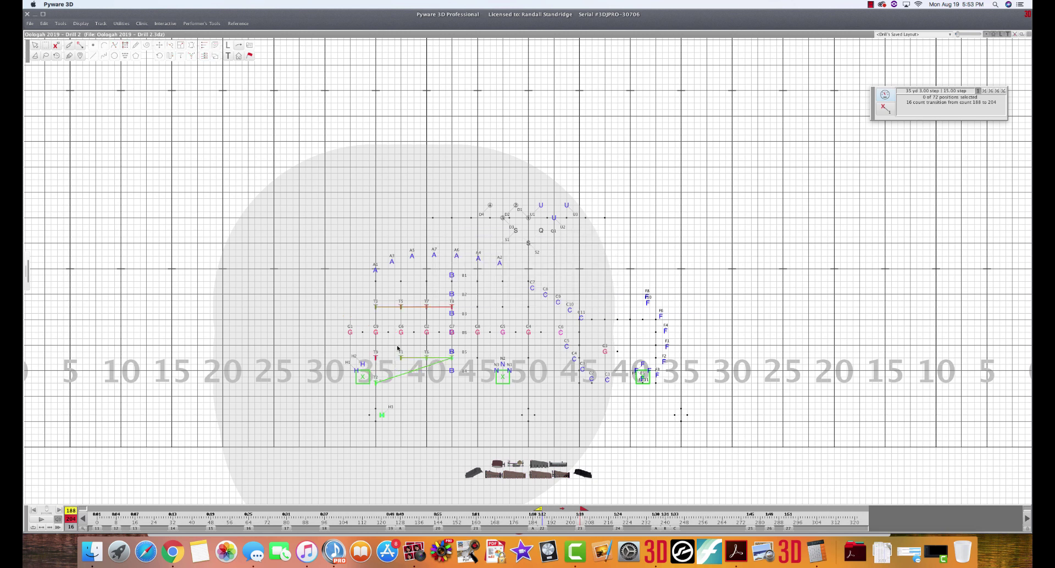
pyautogui.press('super+r')
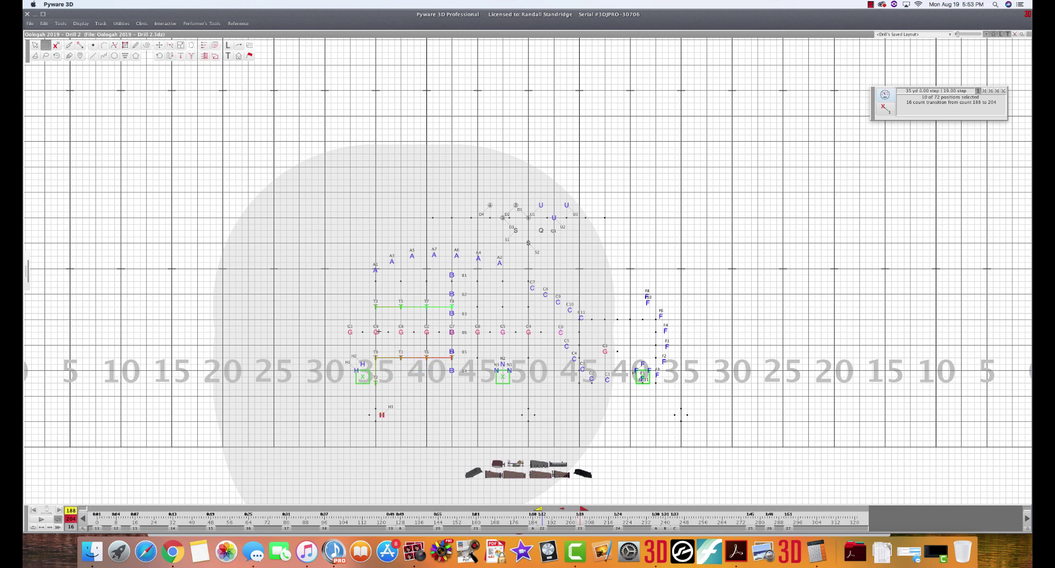
pyautogui.click(406, 325)
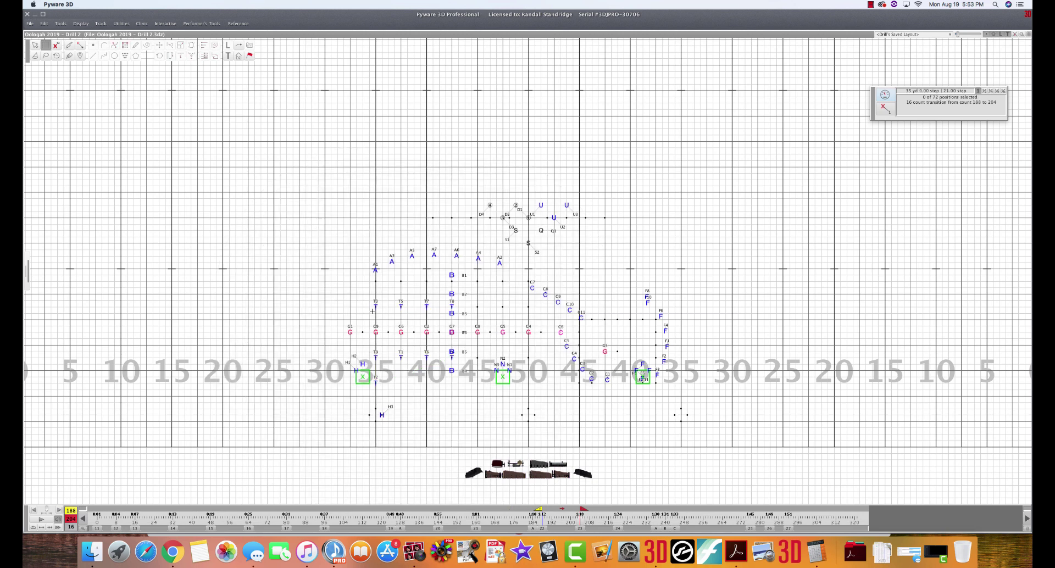
pyautogui.hotkey('ctrl', 'z')
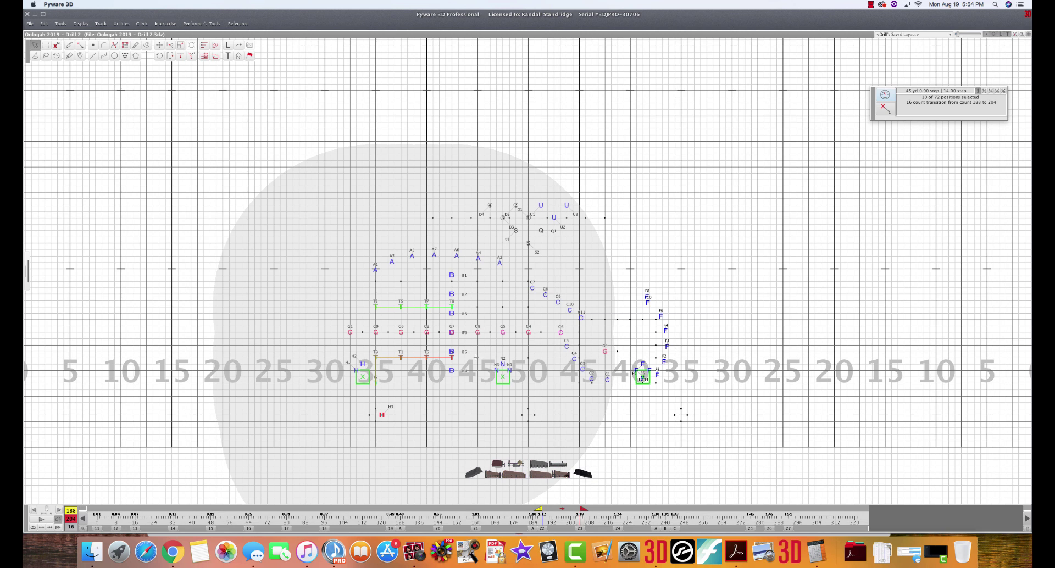
# Clear the selection in the count 160 set and select only the performers with the symbol T
pyautogui.click(476, 523)
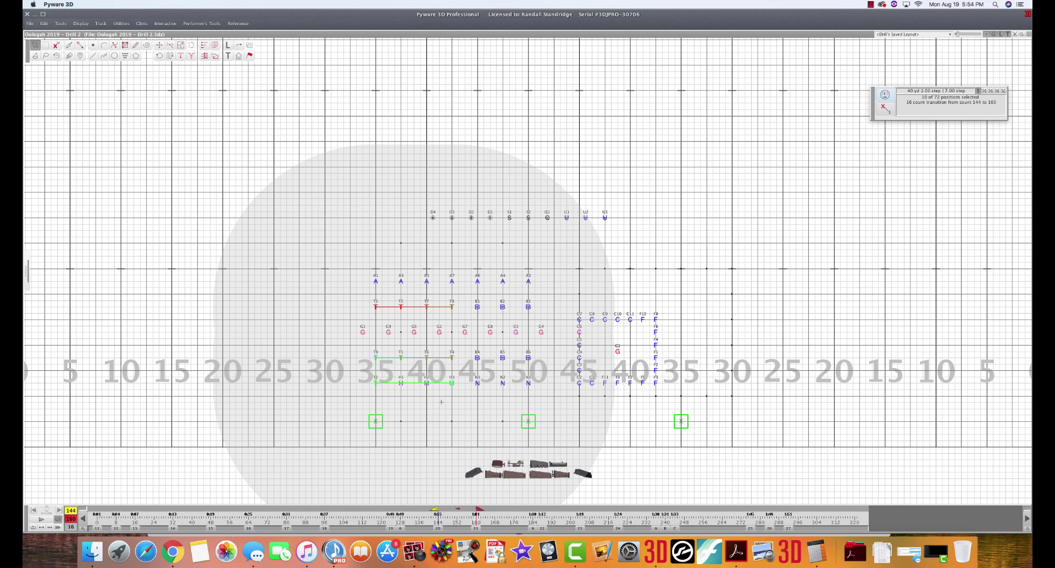
pyautogui.click(427, 411)
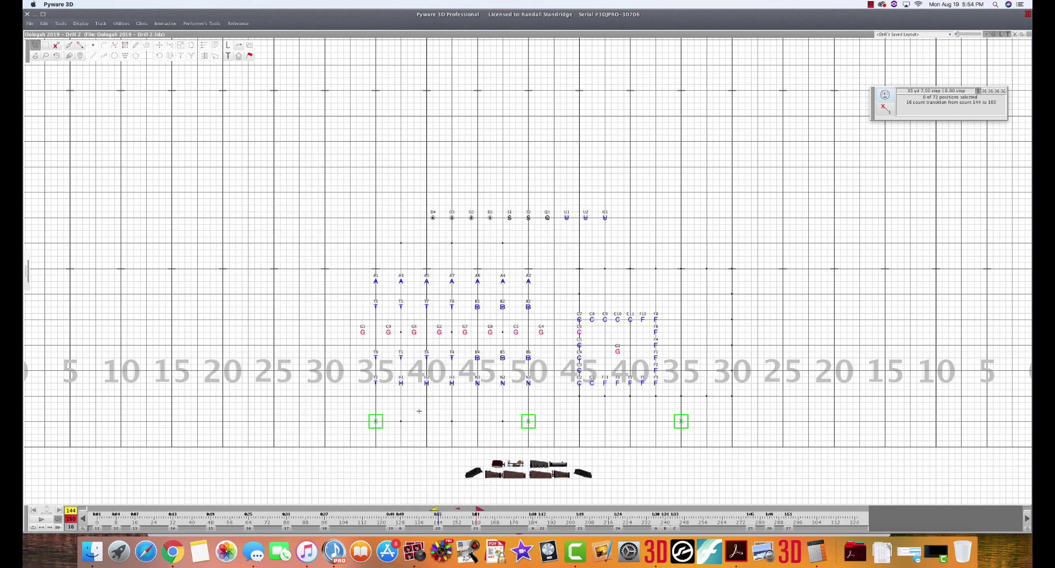
pyautogui.write('p')
pyautogui.write('T')
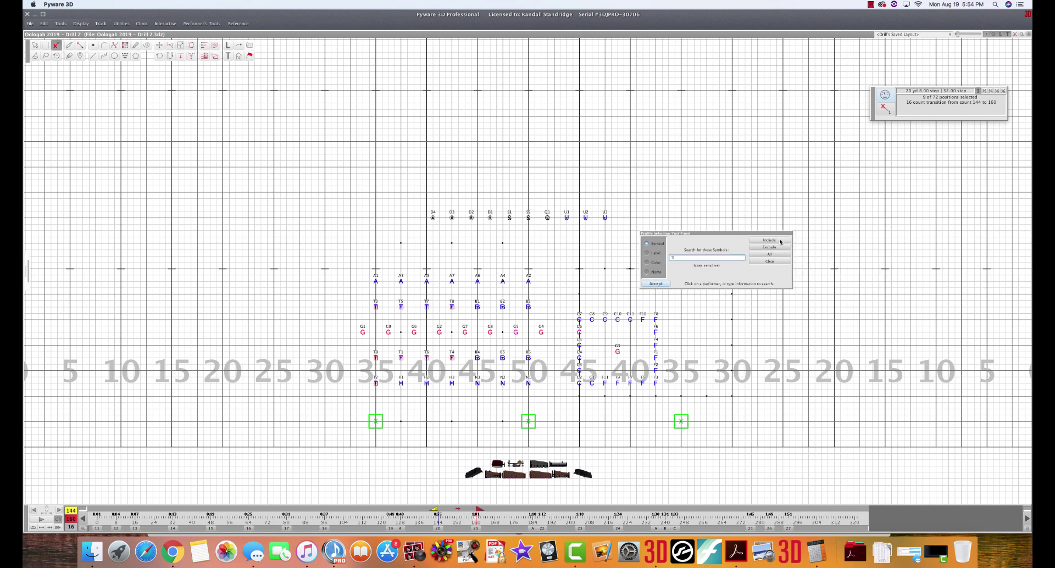
pyautogui.click(768, 241)
pyautogui.click(660, 283)
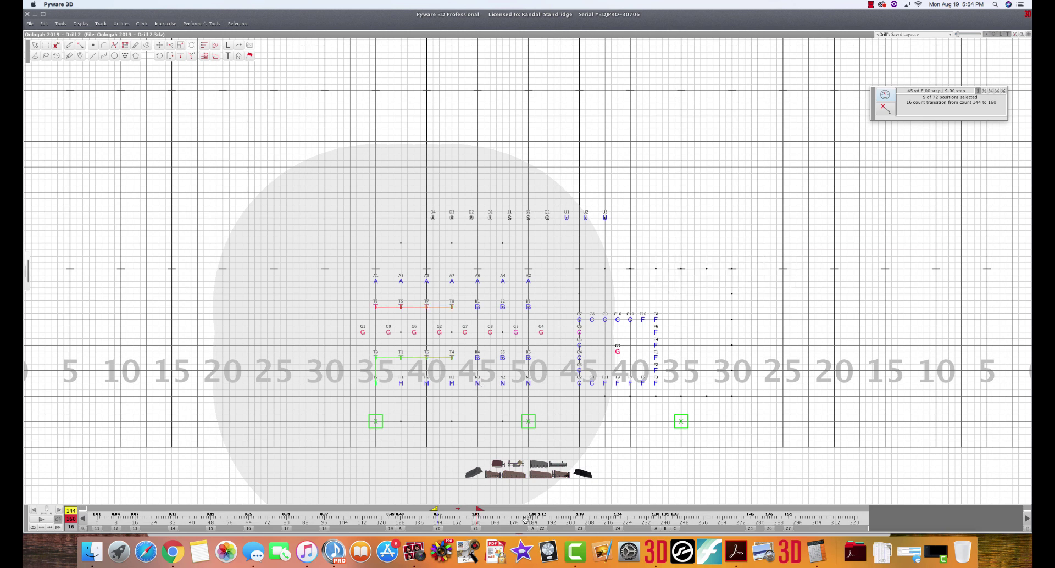
# In the count 204 set, select only the upper row of four T performers
pyautogui.click(579, 529)
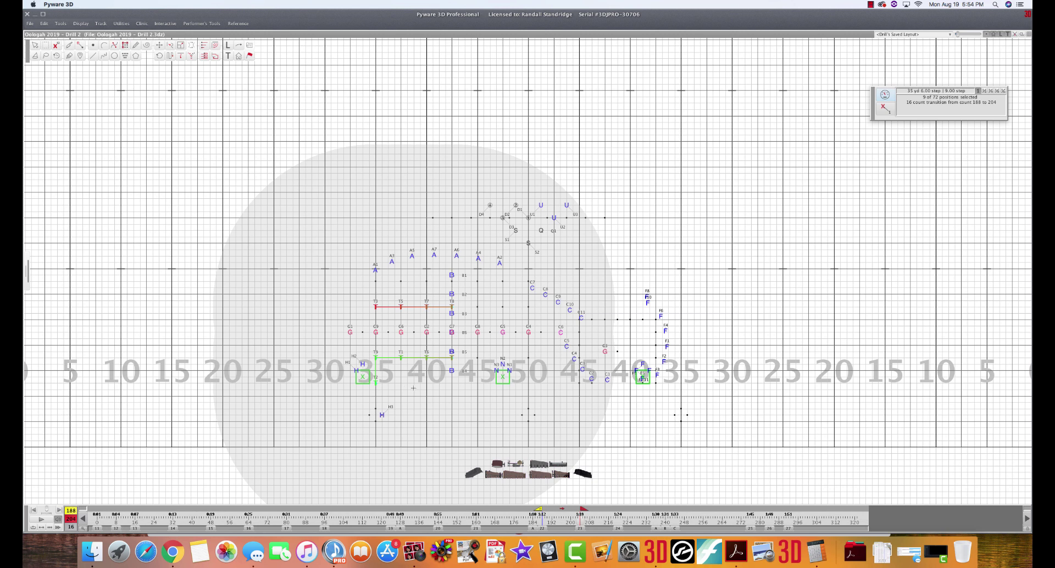
pyautogui.click(45, 45)
pyautogui.moveTo(363, 314); pyautogui.dragTo(462, 303)
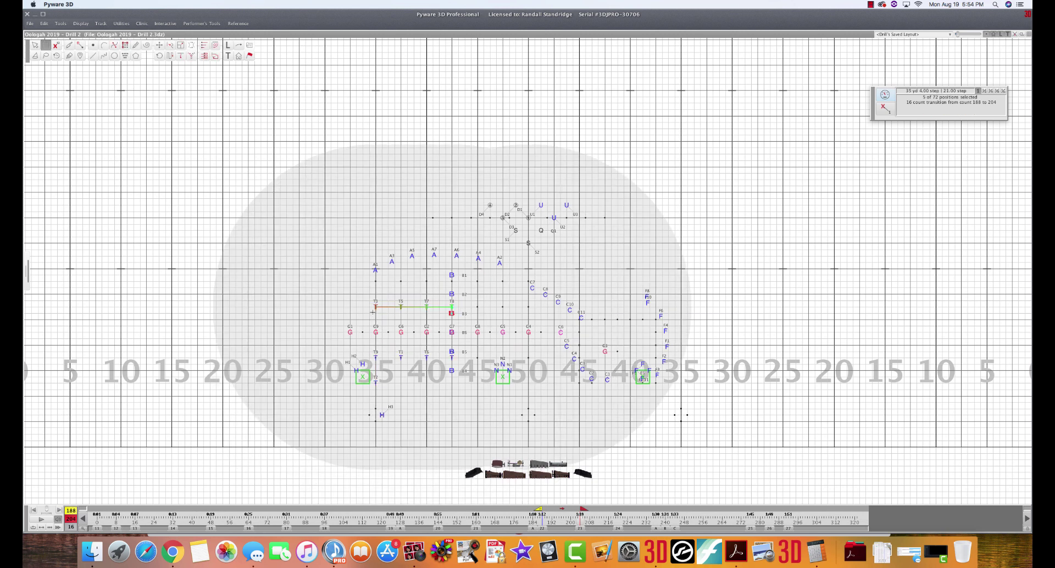
pyautogui.moveTo(364, 311); pyautogui.dragTo(465, 298)
# Place the four selected T performers on a vertical line with 3-step intervals, midway between the left 30- and 35-yard lines
pyautogui.press('l')
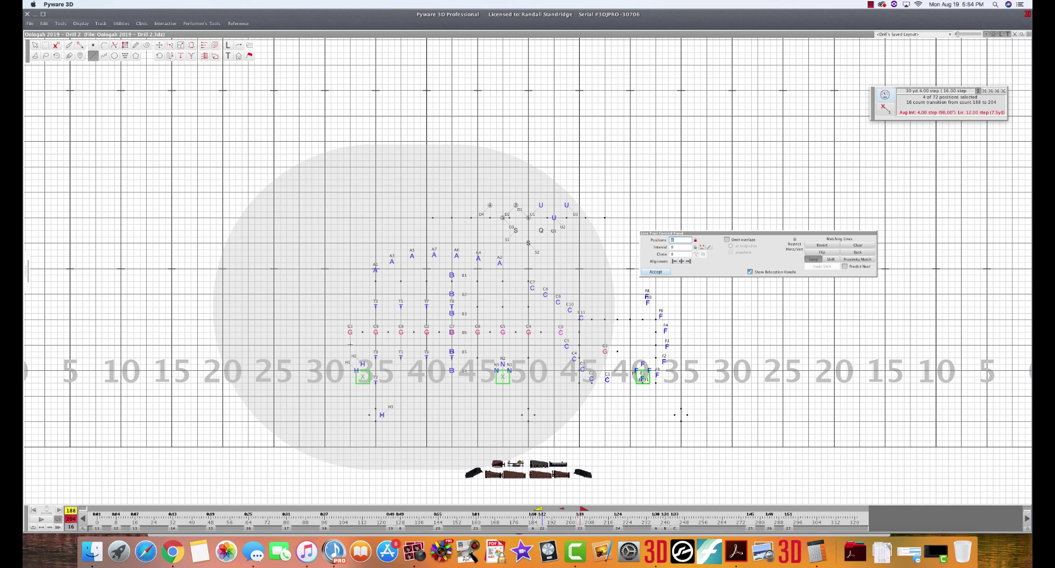
pyautogui.moveTo(350, 294); pyautogui.dragTo(350, 345)
pyautogui.press('f')
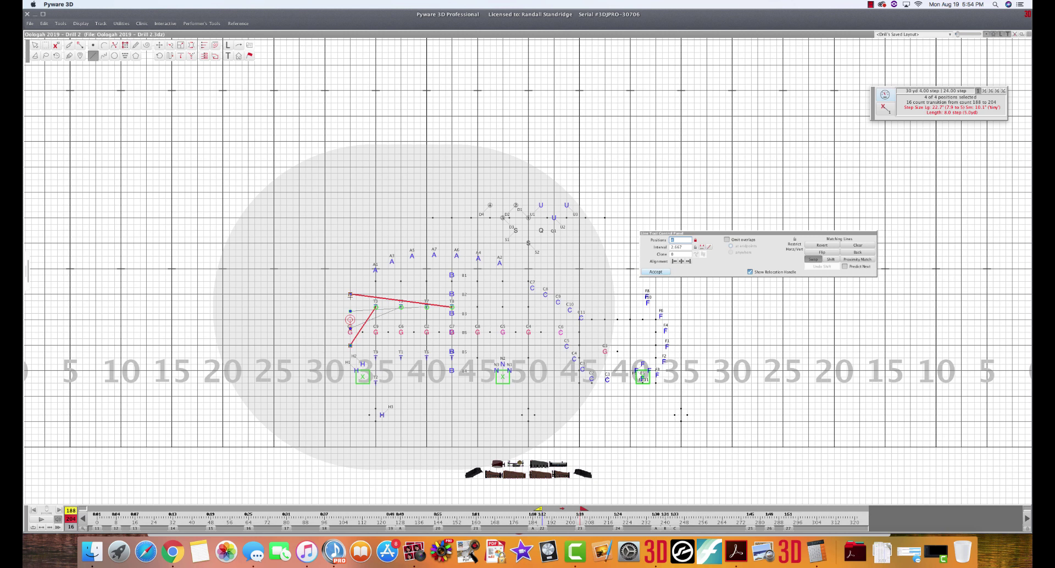
pyautogui.moveTo(350, 297); pyautogui.dragTo(351, 296)
pyautogui.moveTo(350, 346); pyautogui.dragTo(350, 353)
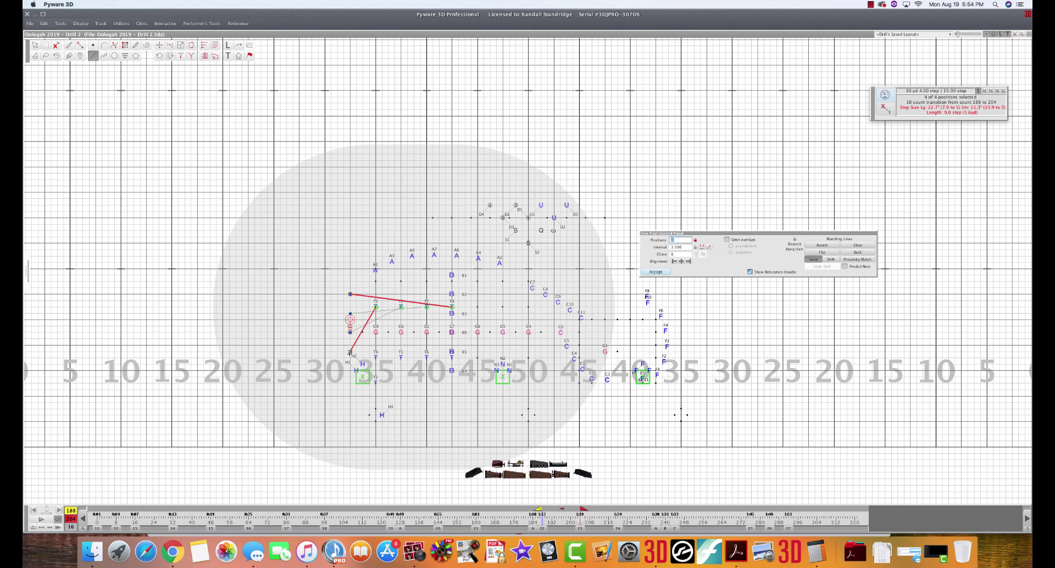
pyautogui.press('Return')
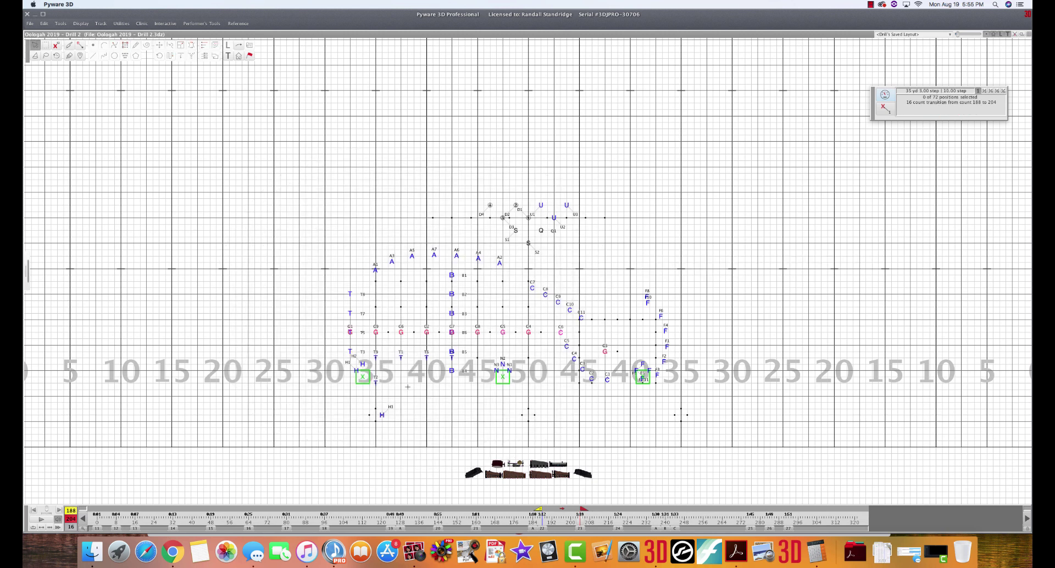
# Rematch the four T performers to their arc positions at count 220 by pasting a copied selection
pyautogui.click(616, 530)
pyautogui.press('super+r')
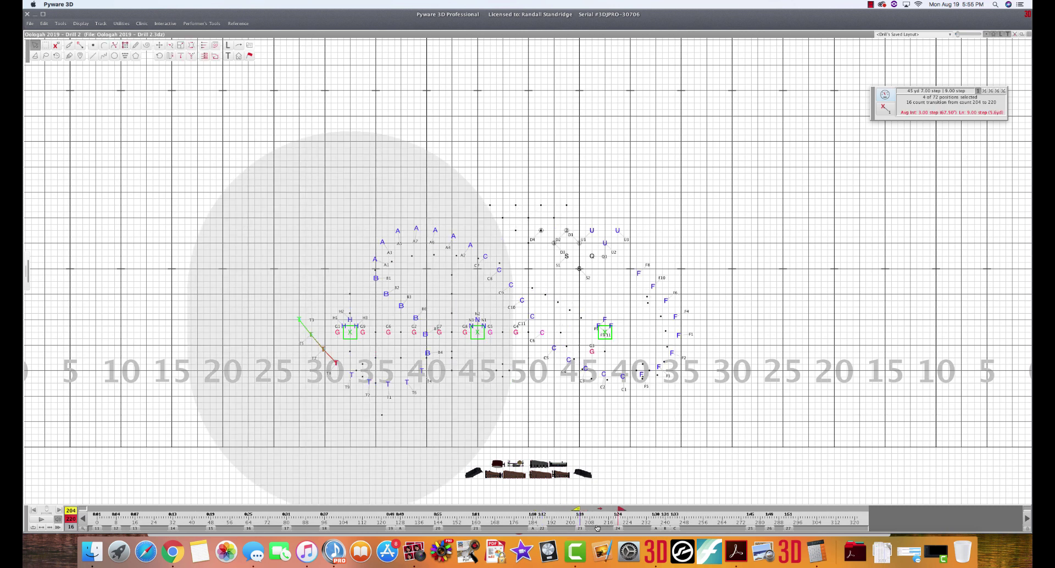
pyautogui.press('super+v')
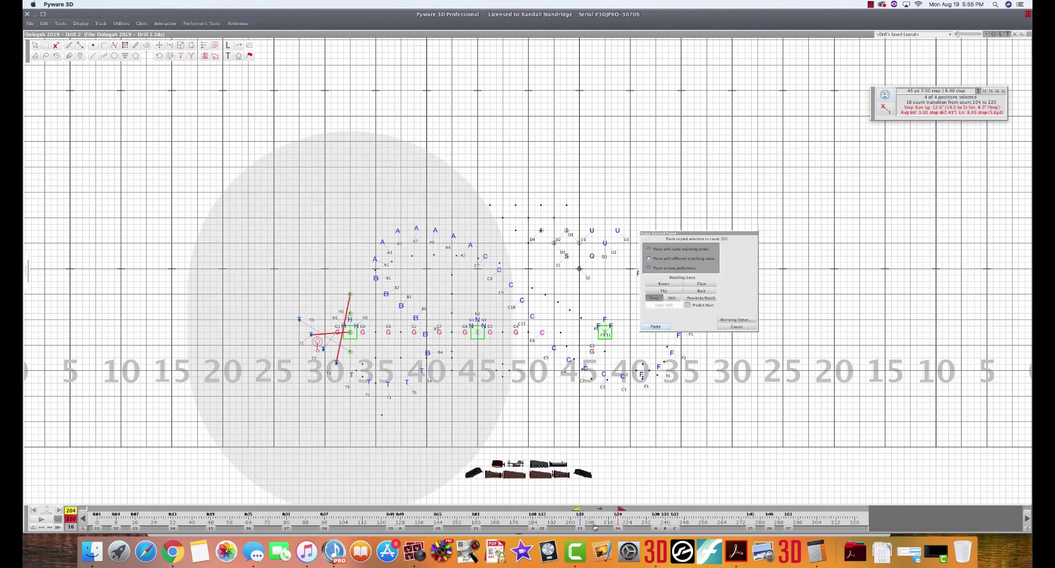
pyautogui.press('Return')
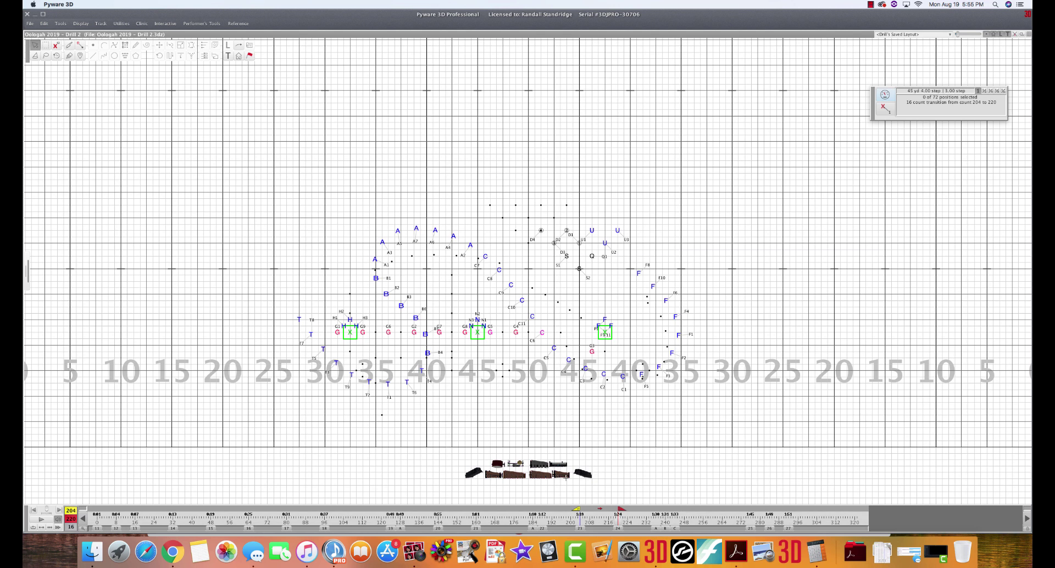
# At count 204, try to place the five lower T performers on a diagonal line with 2.828-step intervals
pyautogui.click(567, 516)
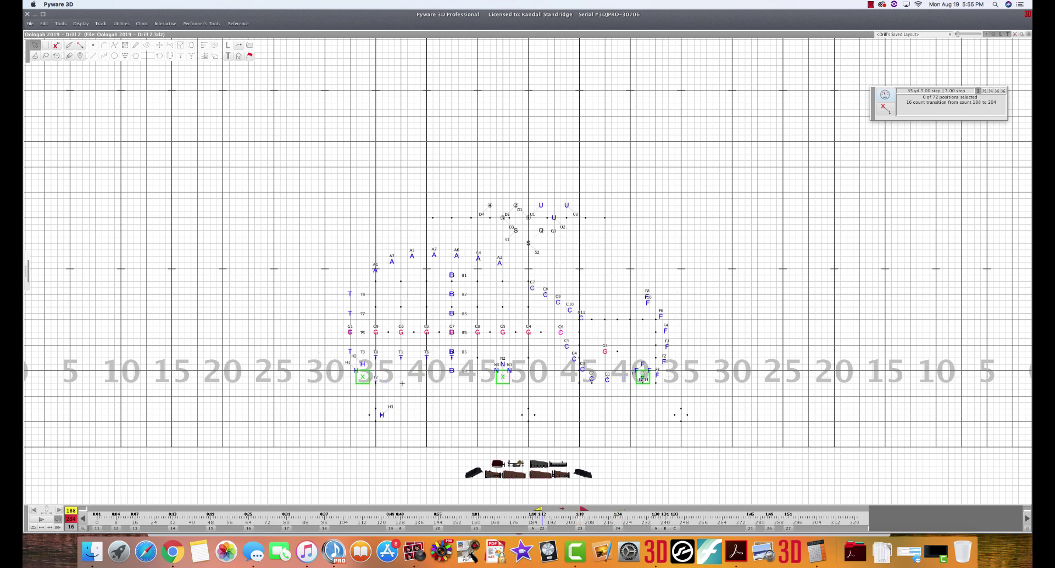
pyautogui.press('b')
pyautogui.moveTo(372, 395); pyautogui.dragTo(460, 354)
pyautogui.click(448, 358)
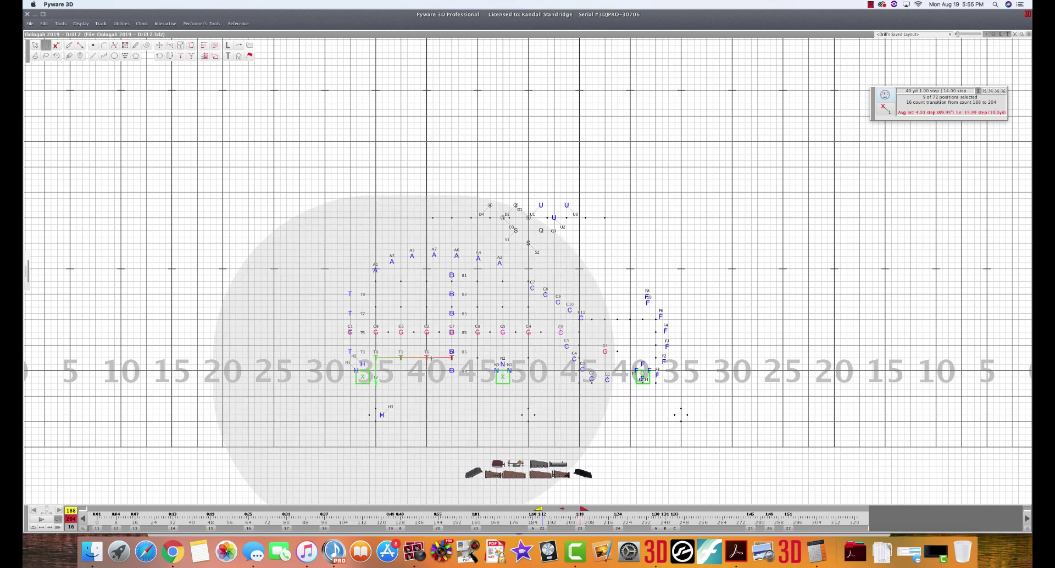
pyautogui.press('l')
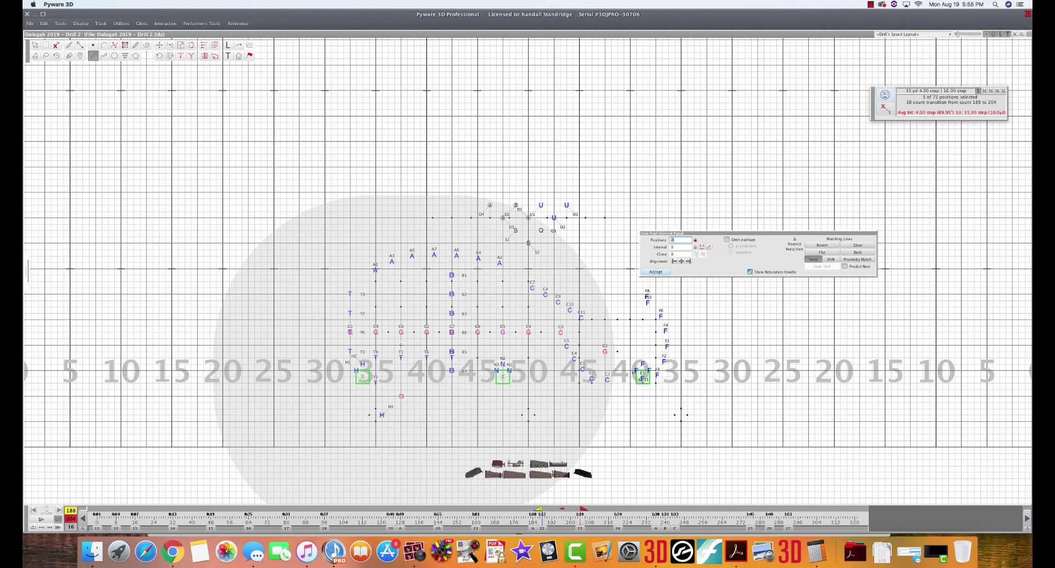
pyautogui.moveTo(401, 345); pyautogui.dragTo(452, 358)
pyautogui.moveTo(401, 396); pyautogui.dragTo(400, 409)
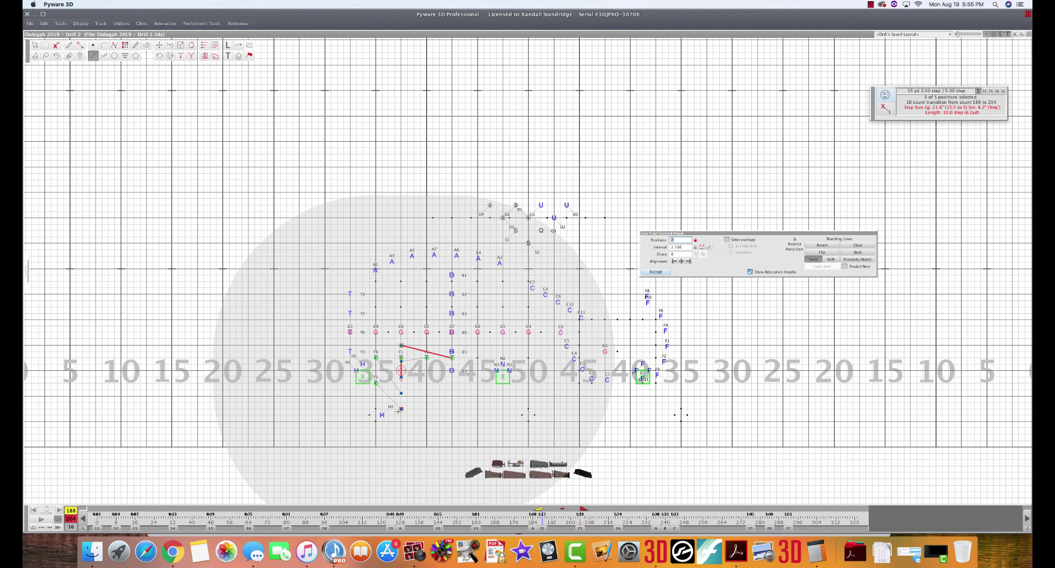
pyautogui.moveTo(401, 409); pyautogui.dragTo(375, 408)
pyautogui.moveTo(401, 346); pyautogui.dragTo(427, 358)
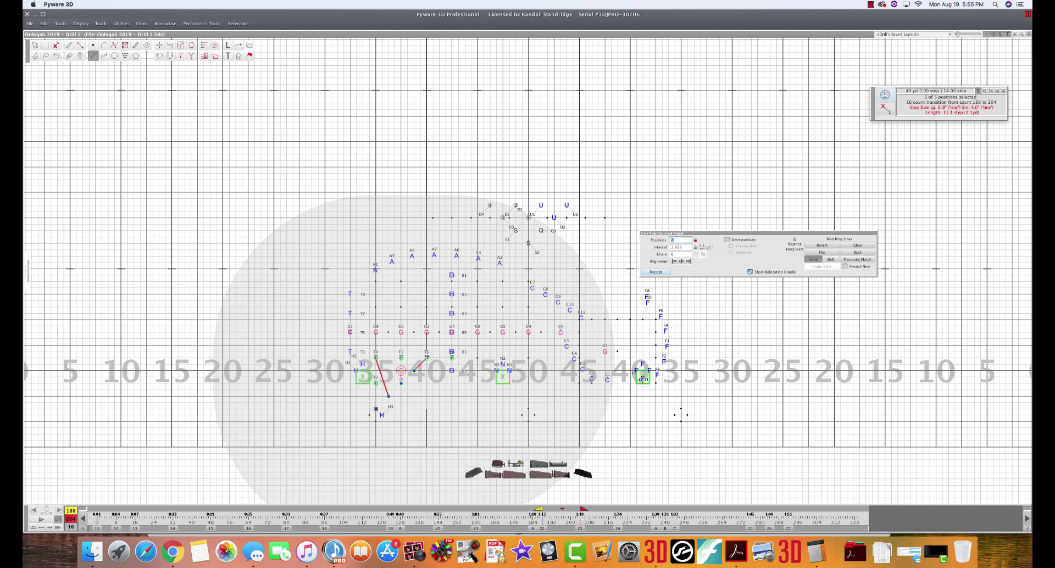
pyautogui.press('Return')
# Reposition the stray H performer at count 204 to the halfway point of its direct move from count 188 to 220
pyautogui.click(383, 415)
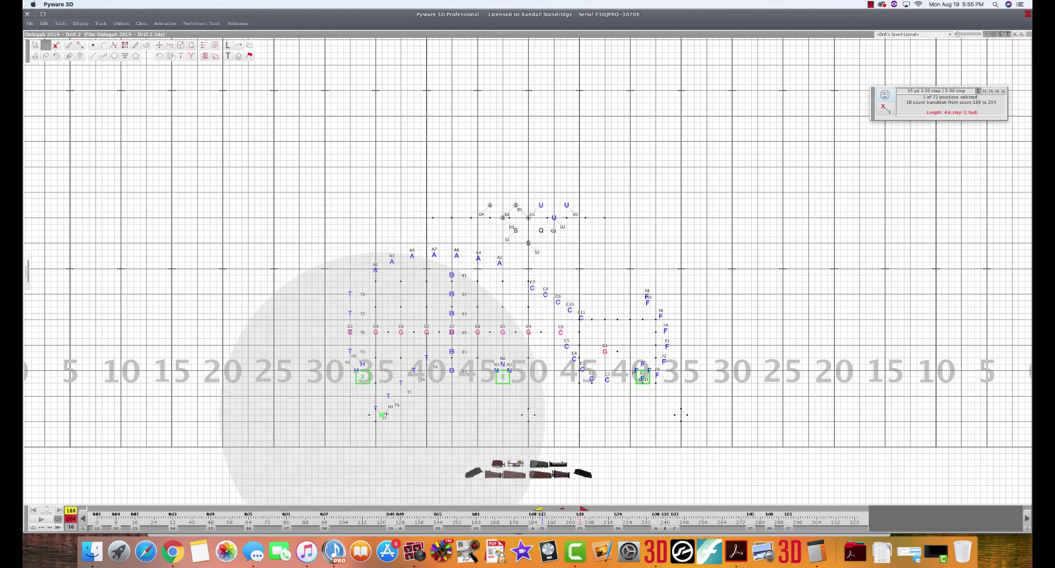
pyautogui.press('pagedown')
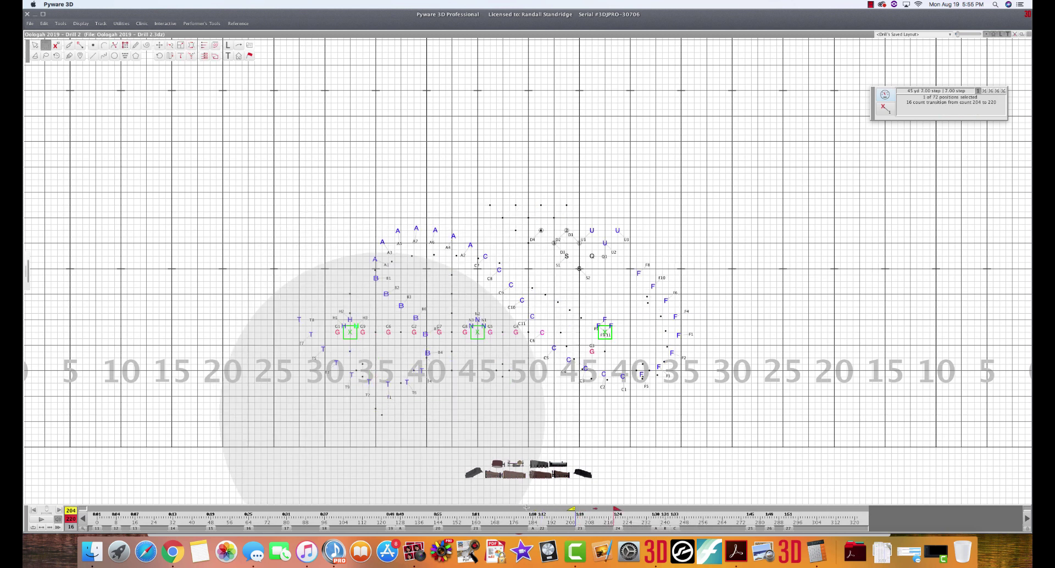
pyautogui.press('p')
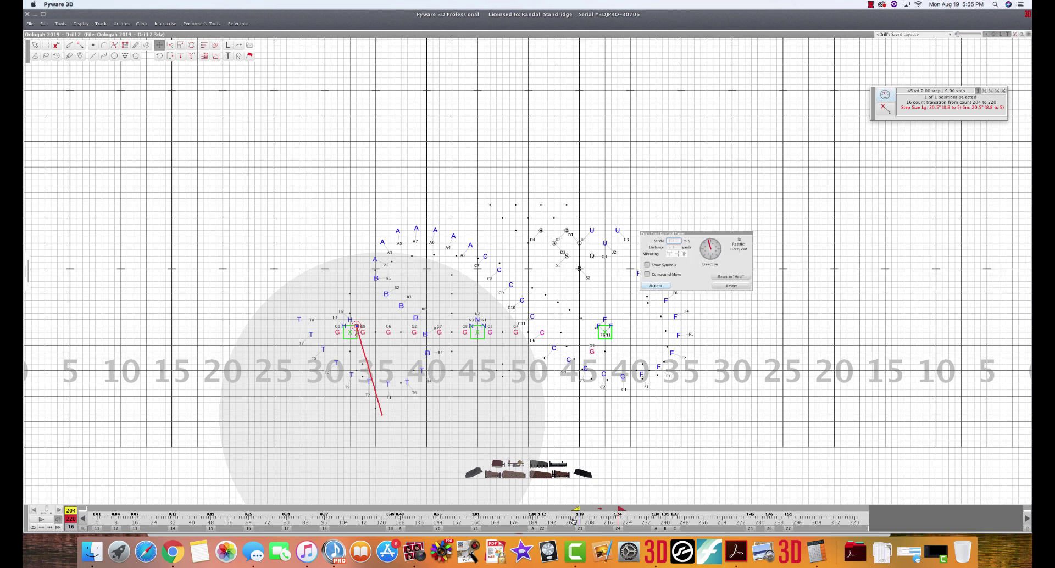
pyautogui.moveTo(577, 510); pyautogui.dragTo(542, 514)
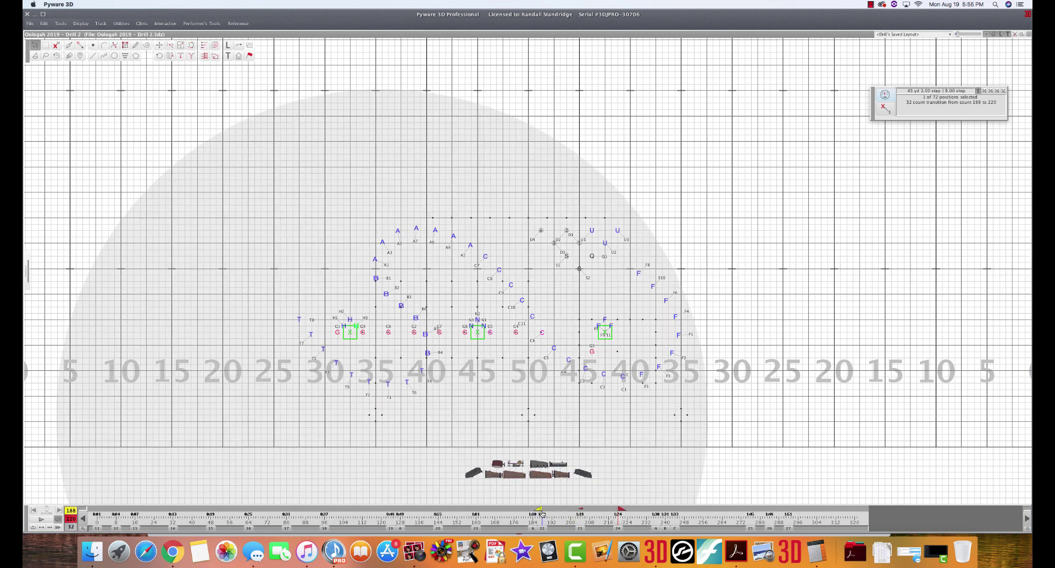
pyautogui.press('p')
pyautogui.press('Escape')
pyautogui.click(580, 527)
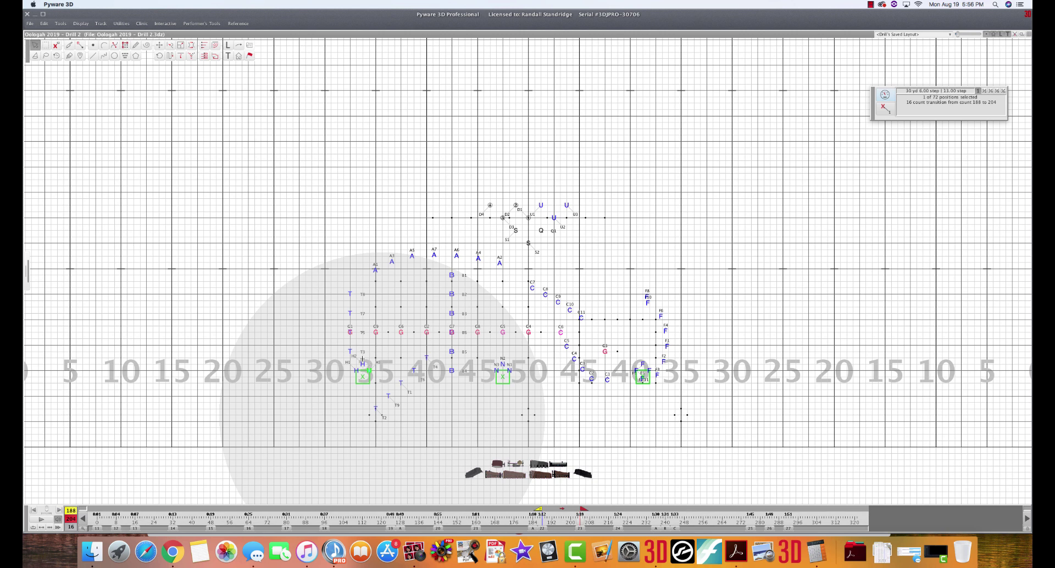
# Select the five T performers on the diagonal line in the count 204 set
pyautogui.press('b')
pyautogui.press('a')
pyautogui.moveTo(371, 416); pyautogui.dragTo(434, 350)
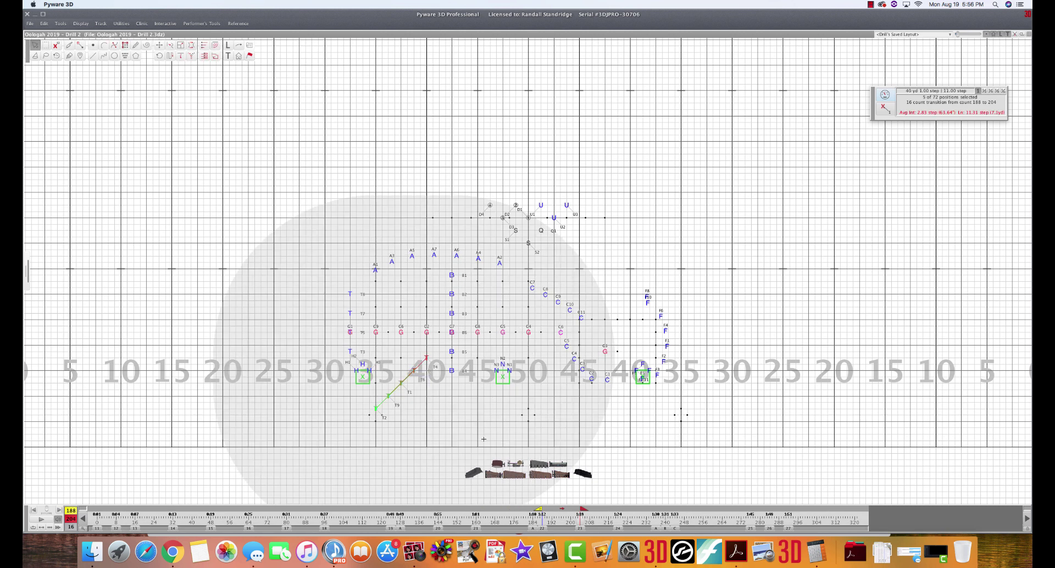
# Check the selected T performers' step sizes for the transition from count 204 to 220 and return to count 204
pyautogui.click(617, 530)
pyautogui.press('super+m')
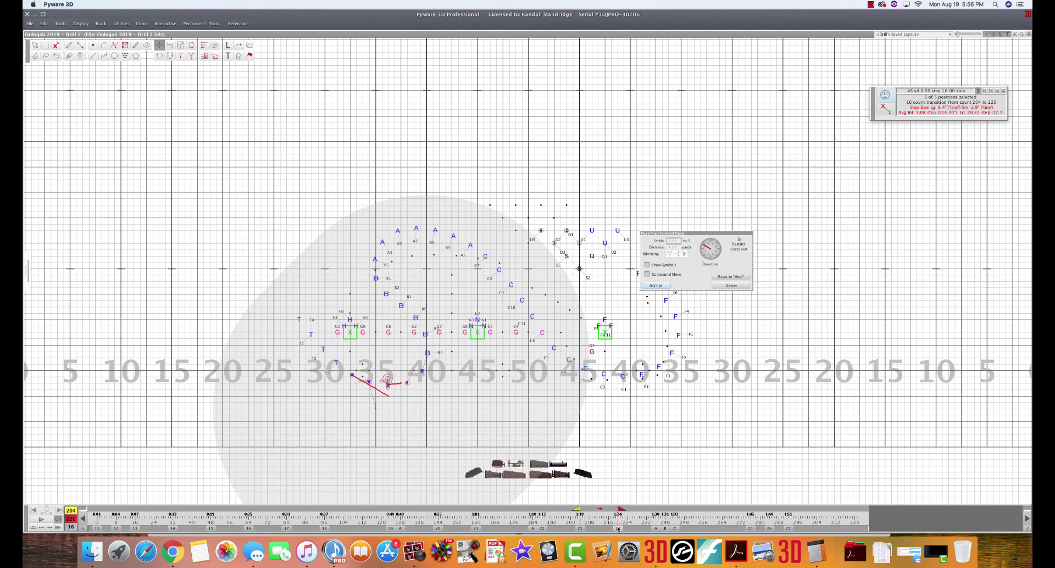
pyautogui.press('Return')
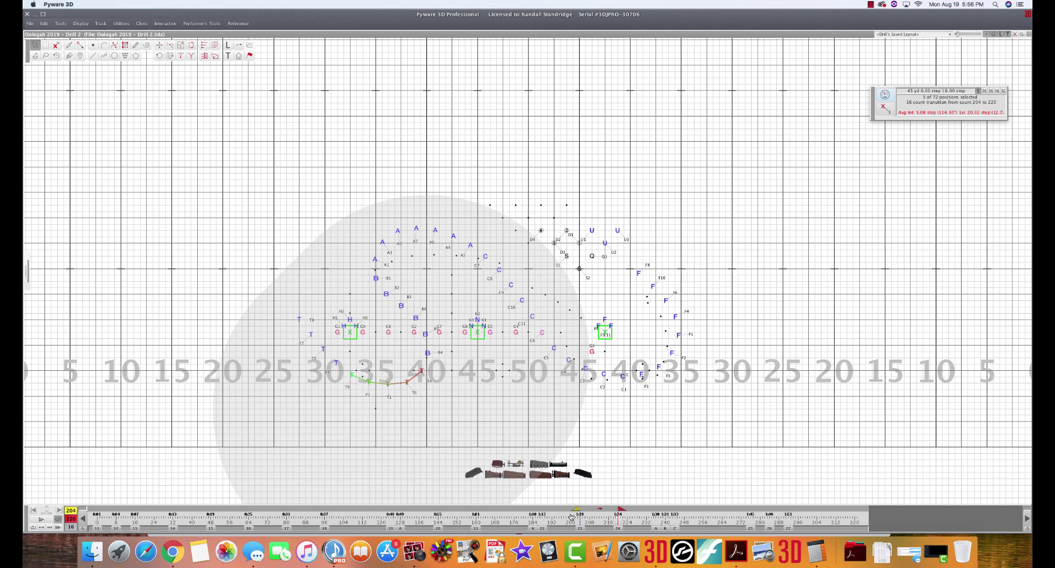
pyautogui.click(579, 528)
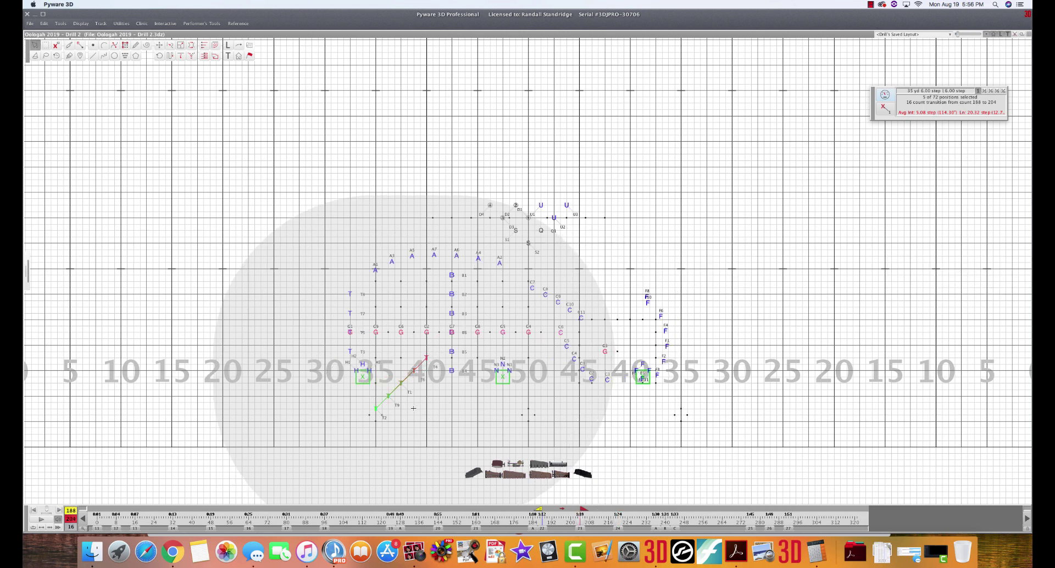
# Place the five selected T performers on a vertical line with 3-step intervals, midway between the left 35- and 40-yard lines
pyautogui.press('l')
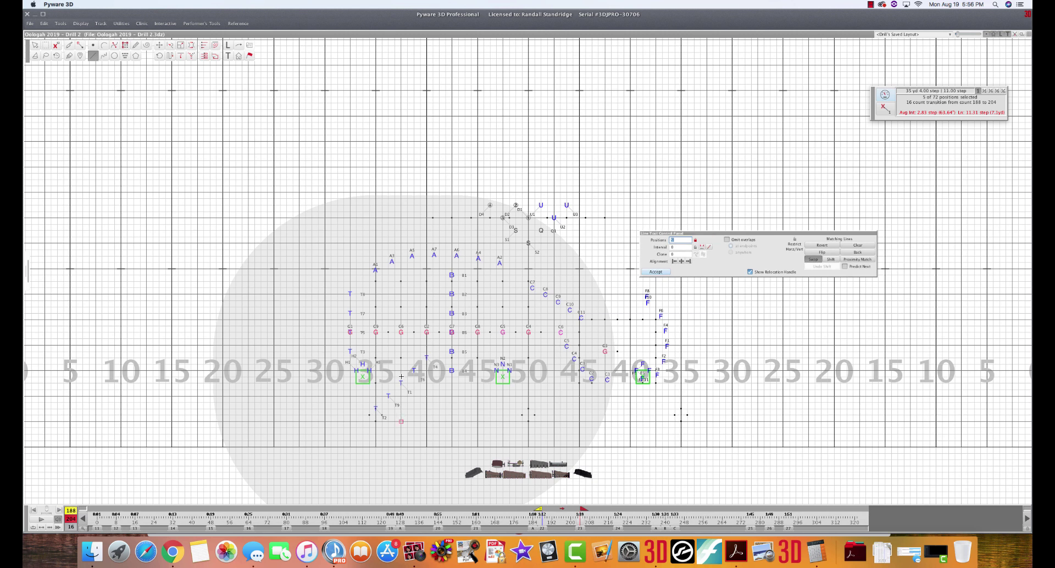
pyautogui.click(401, 359)
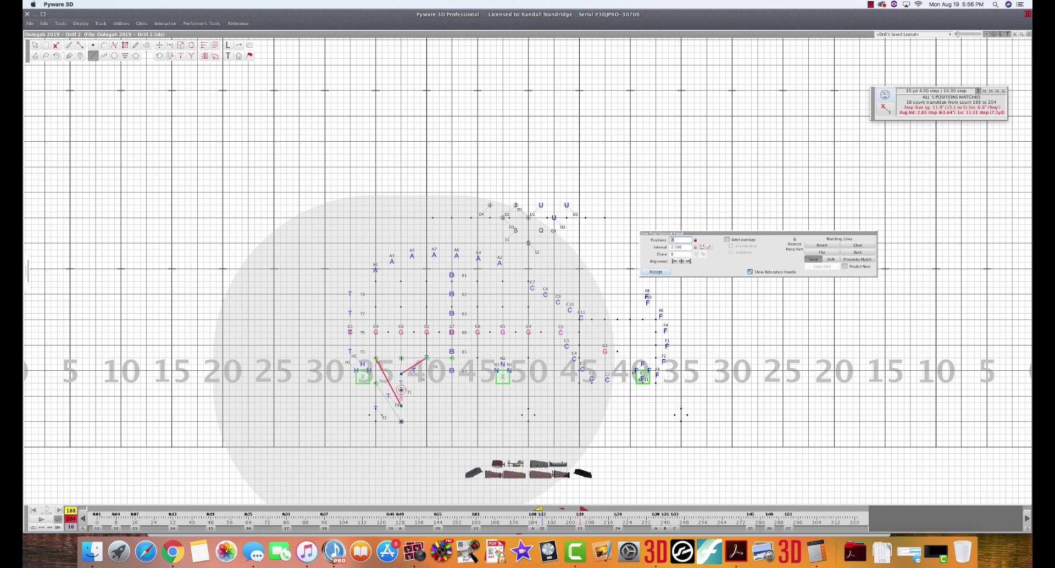
pyautogui.moveTo(401, 358); pyautogui.dragTo(400, 345)
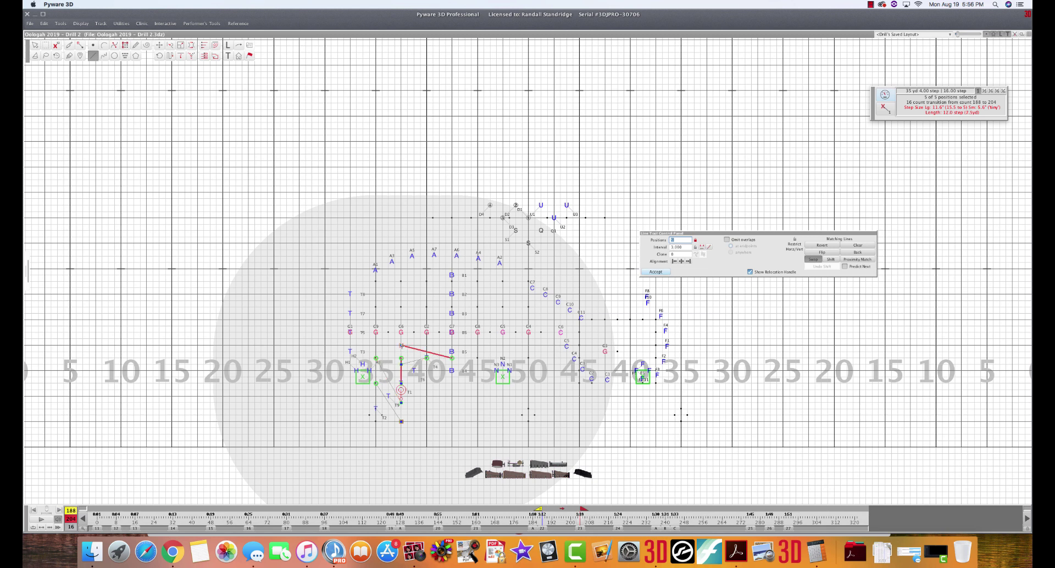
pyautogui.press('Return')
pyautogui.press('Return')
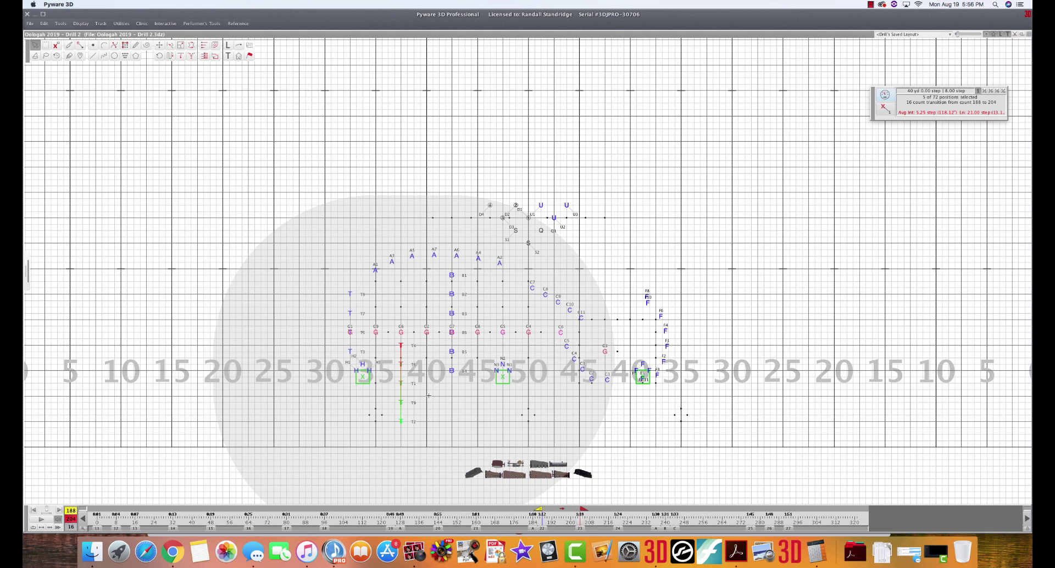
# Paste the five T performers at count 220 with cleared, manually reassigned matching and play the transition from count 204
pyautogui.click(616, 528)
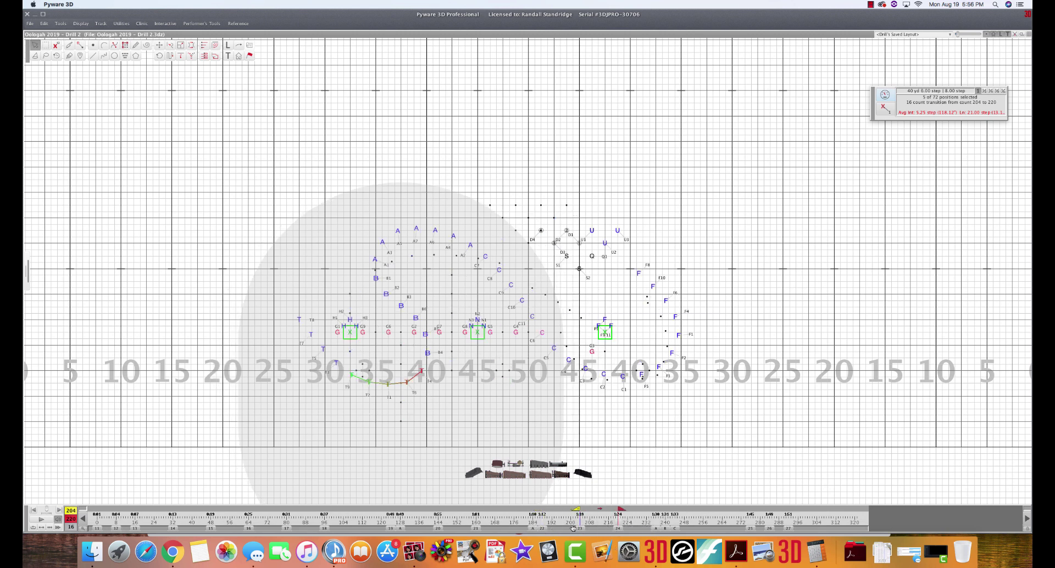
pyautogui.press('super+v')
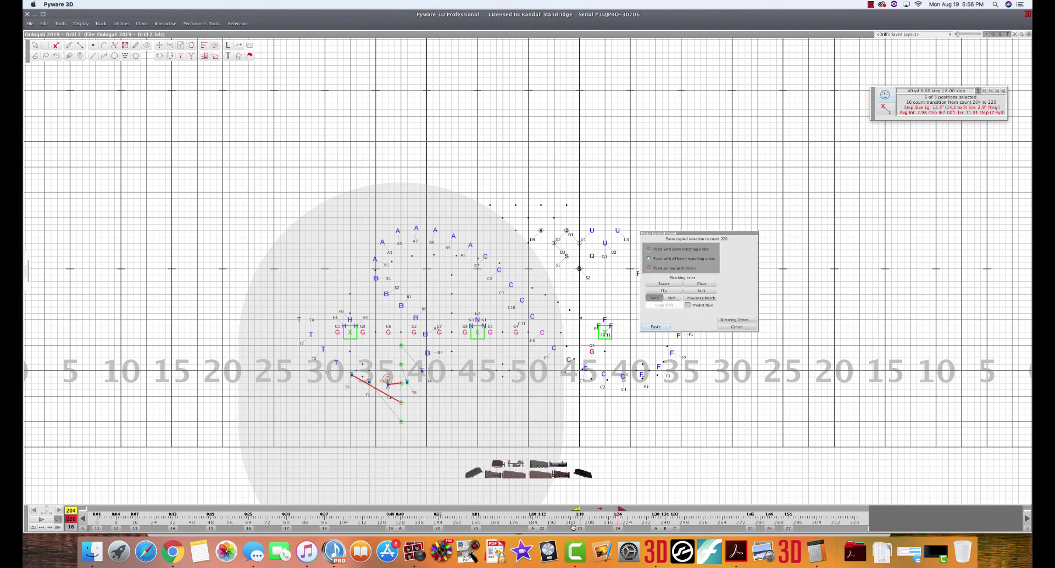
pyautogui.click(710, 285)
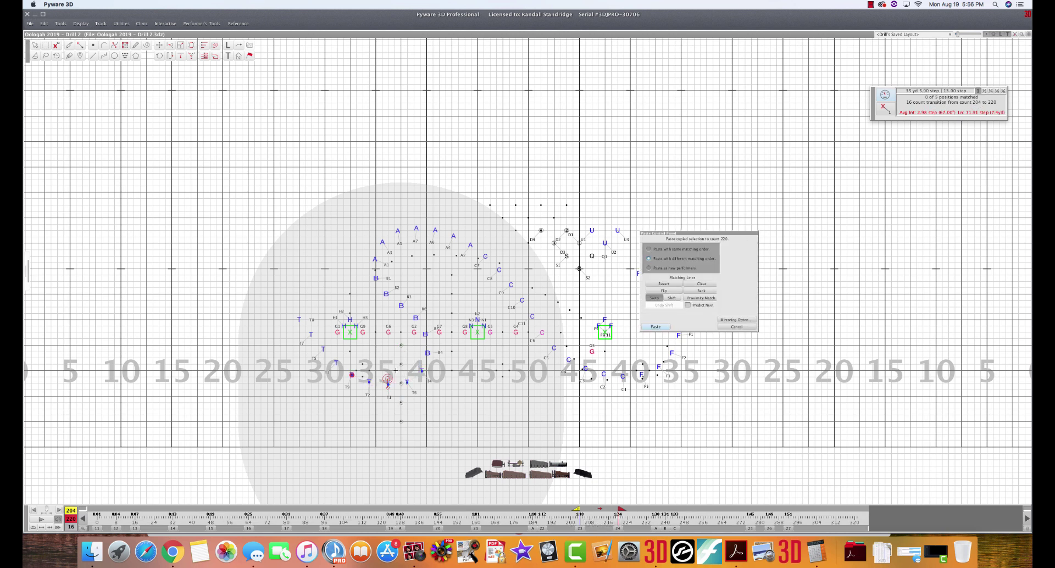
pyautogui.click(401, 403)
pyautogui.click(401, 383)
pyautogui.click(401, 363)
pyautogui.press('Return')
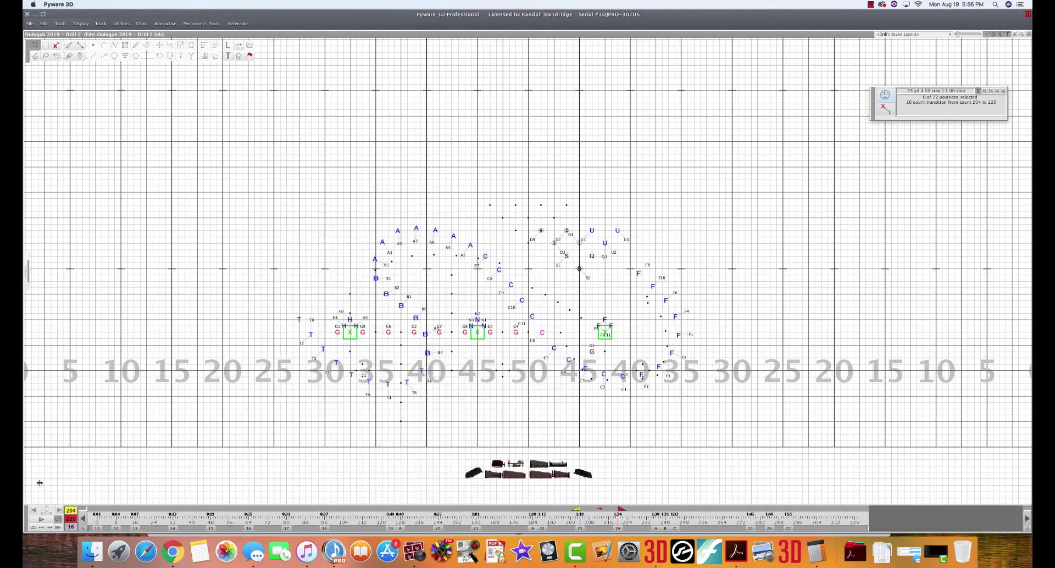
pyautogui.click(55, 522)
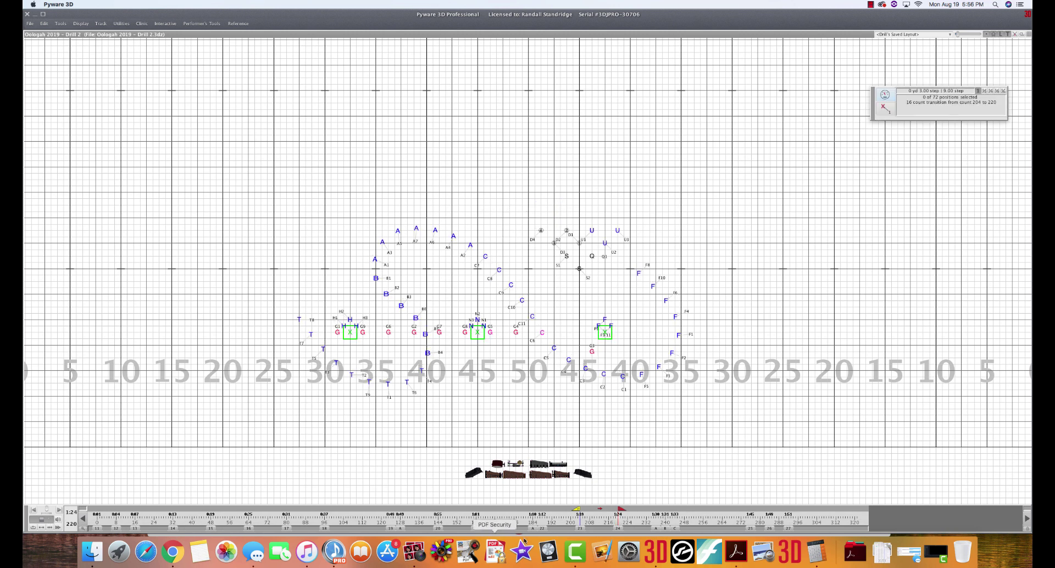
# In the count 204 set, select only the seven A performers along the upper arc
pyautogui.click(579, 529)
pyautogui.click(46, 45)
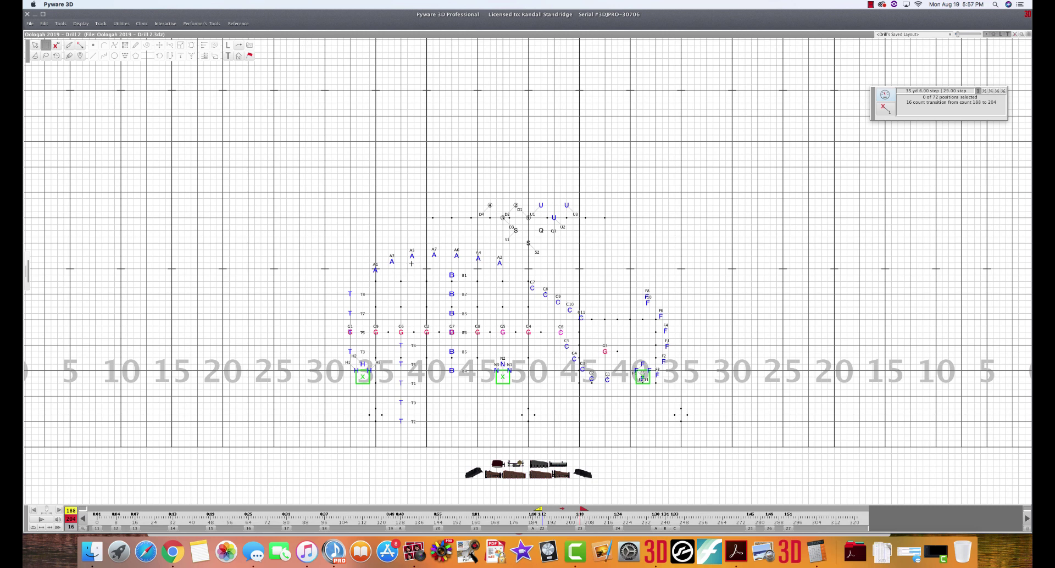
pyautogui.moveTo(406, 267); pyautogui.dragTo(447, 243)
pyautogui.press('Escape')
pyautogui.doubleClick(477, 252)
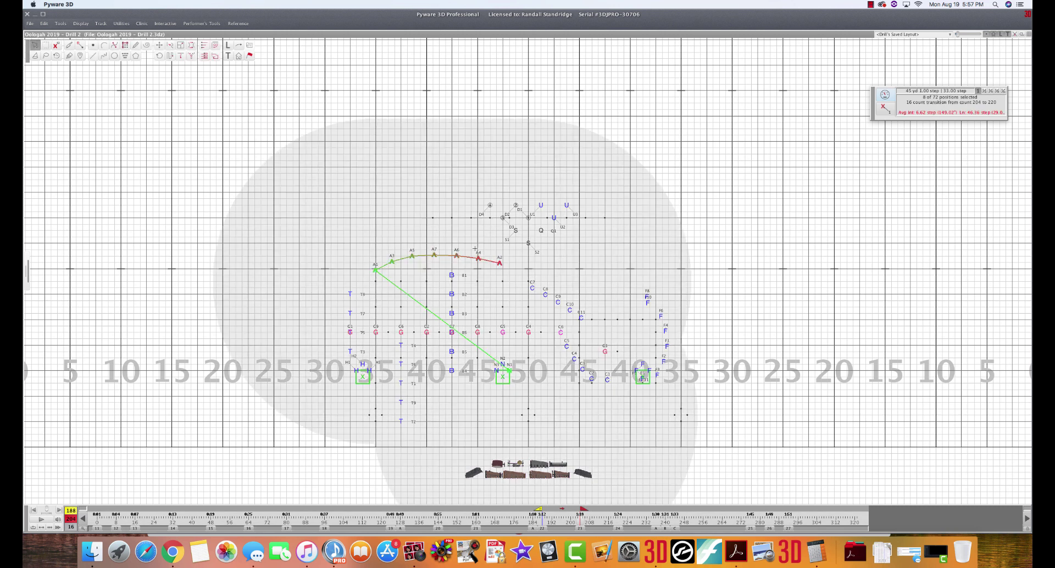
pyautogui.press('Escape')
pyautogui.press('Escape')
pyautogui.moveTo(363, 273); pyautogui.dragTo(517, 247)
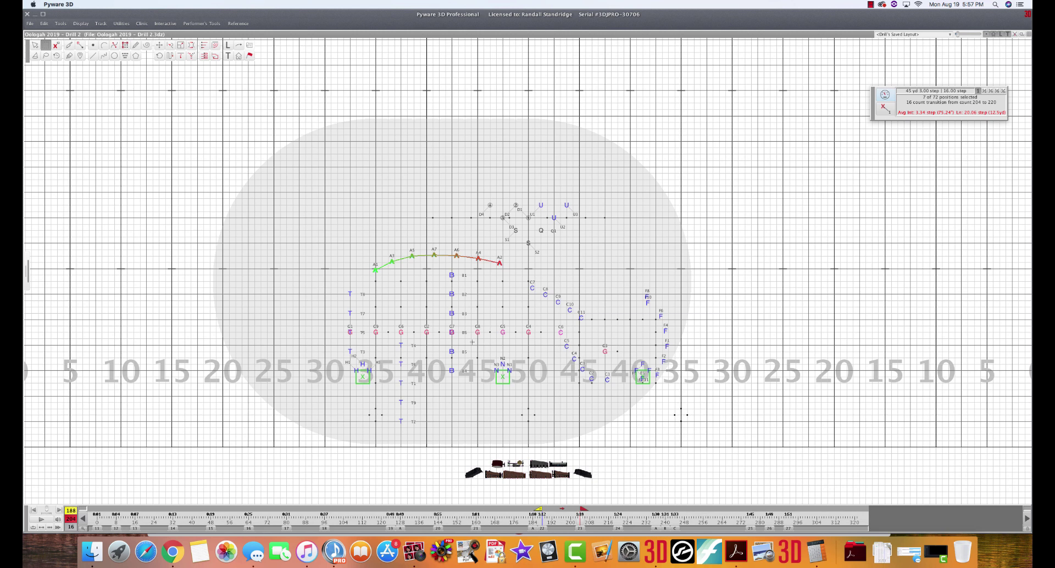
# Place the seven selected A performers on a horizontal line with 2-step intervals, starting midway between the left 35- and 40-yard lines
pyautogui.press('l')
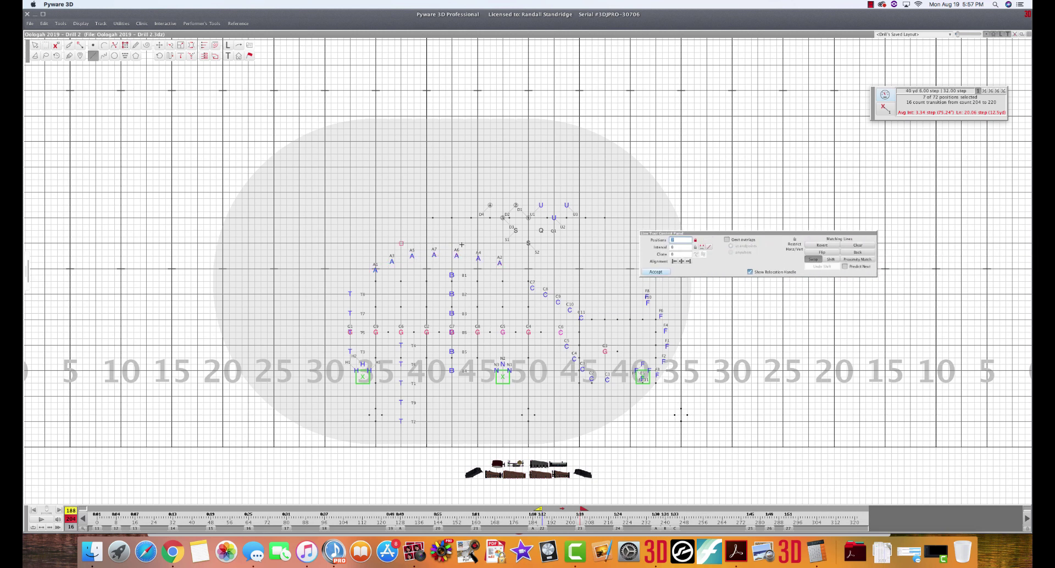
pyautogui.moveTo(465, 244); pyautogui.dragTo(478, 244)
pyautogui.press('Return')
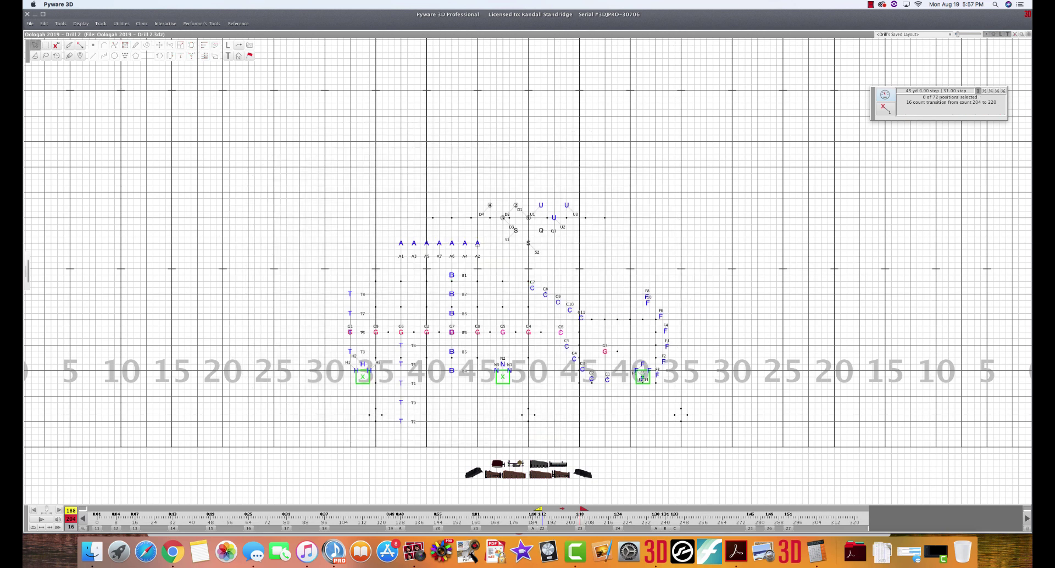
# Move the horizontal line of seven A performers 4 steps sideways so it begins on the left 35-yard line
pyautogui.doubleClick(478, 245)
pyautogui.press('p')
pyautogui.press('Left')
pyautogui.press('Left')
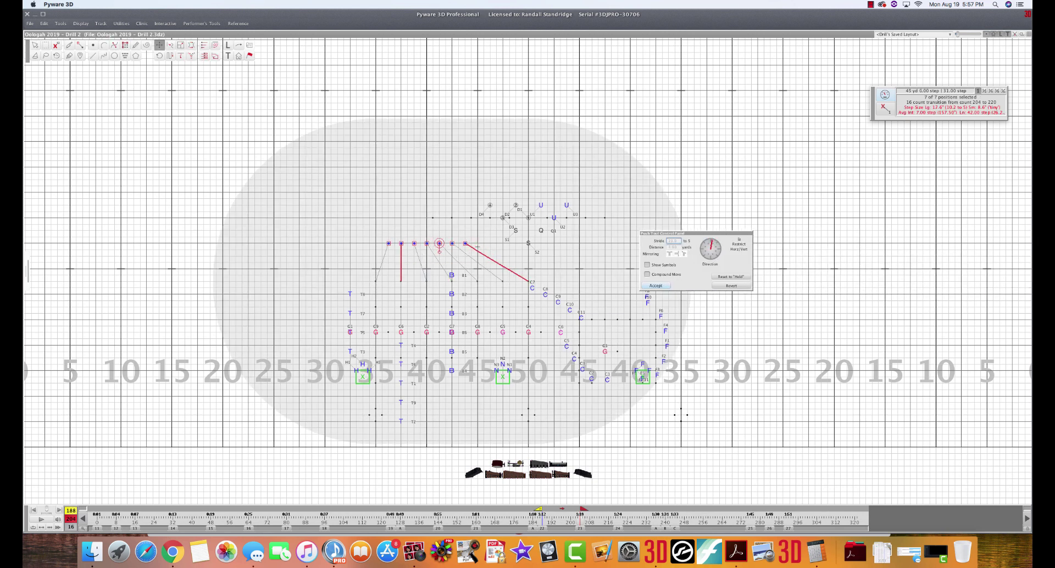
pyautogui.press('Left')
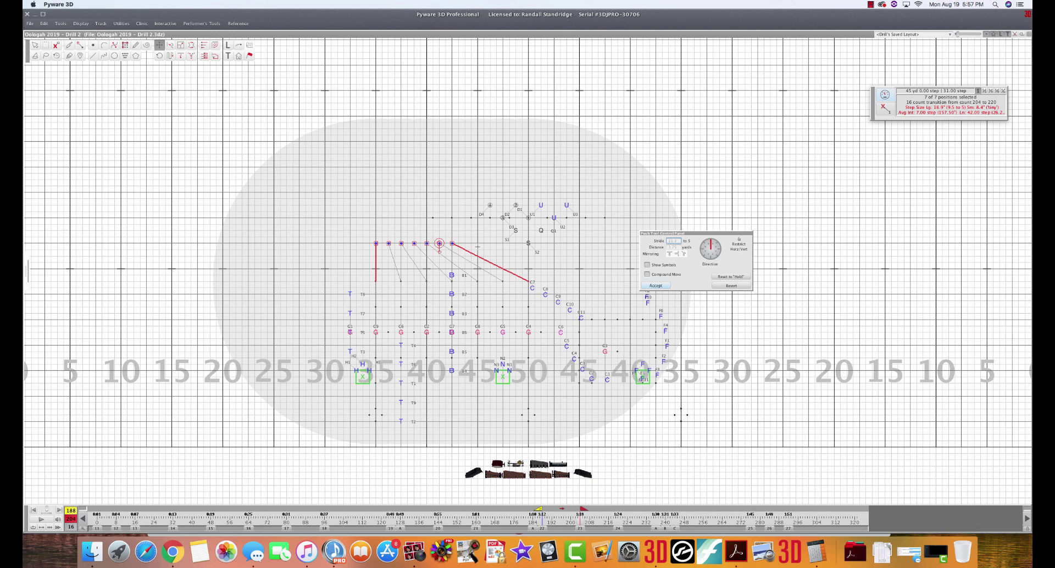
pyautogui.press('Return')
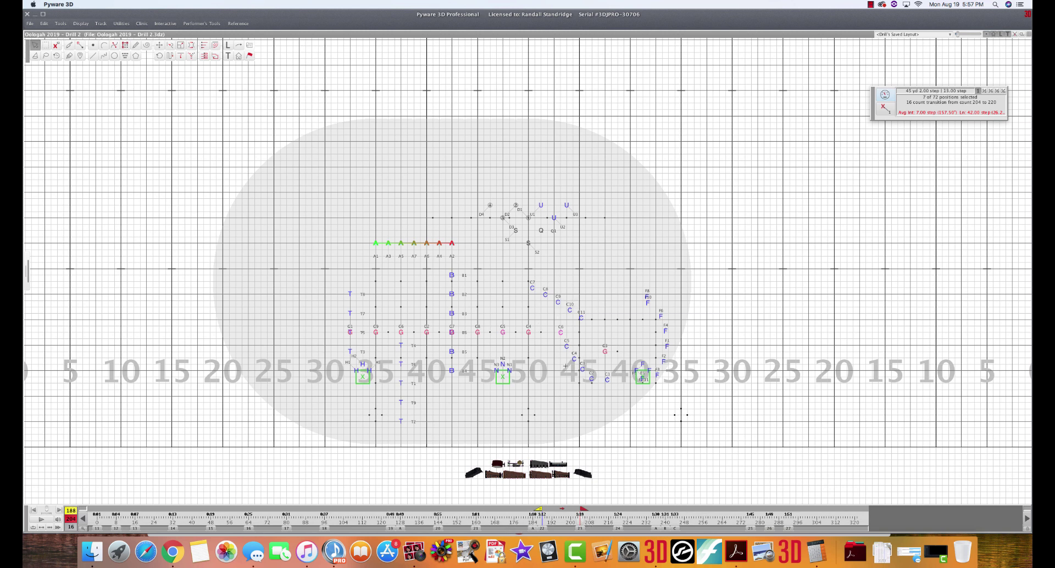
# Place the upper five C performers at count 204 on a vertical line with 2-step intervals, midway between the 50- and right 45-yard lines
pyautogui.press('b')
pyautogui.moveTo(511, 325); pyautogui.dragTo(595, 282)
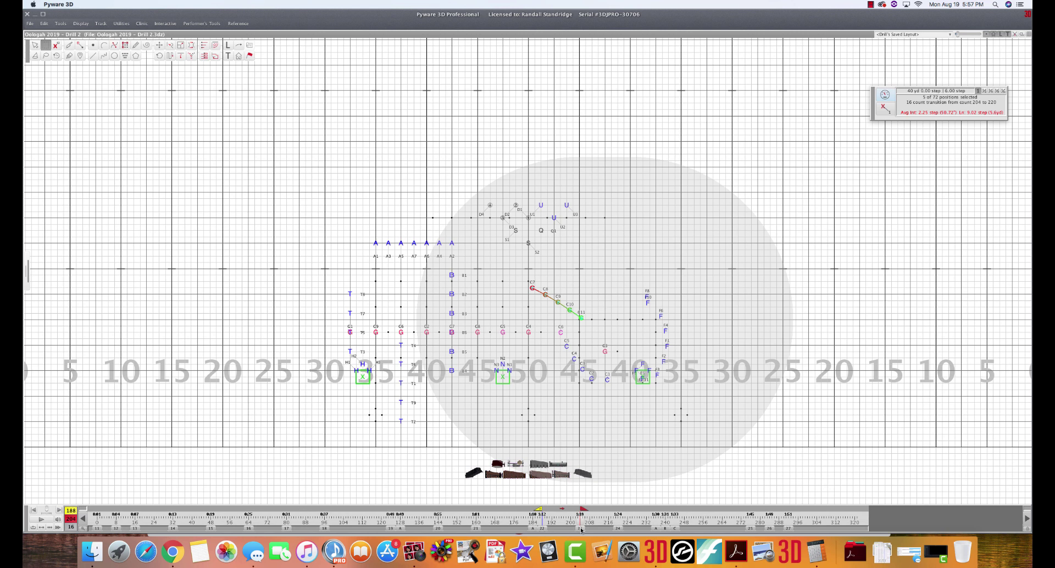
pyautogui.click(618, 529)
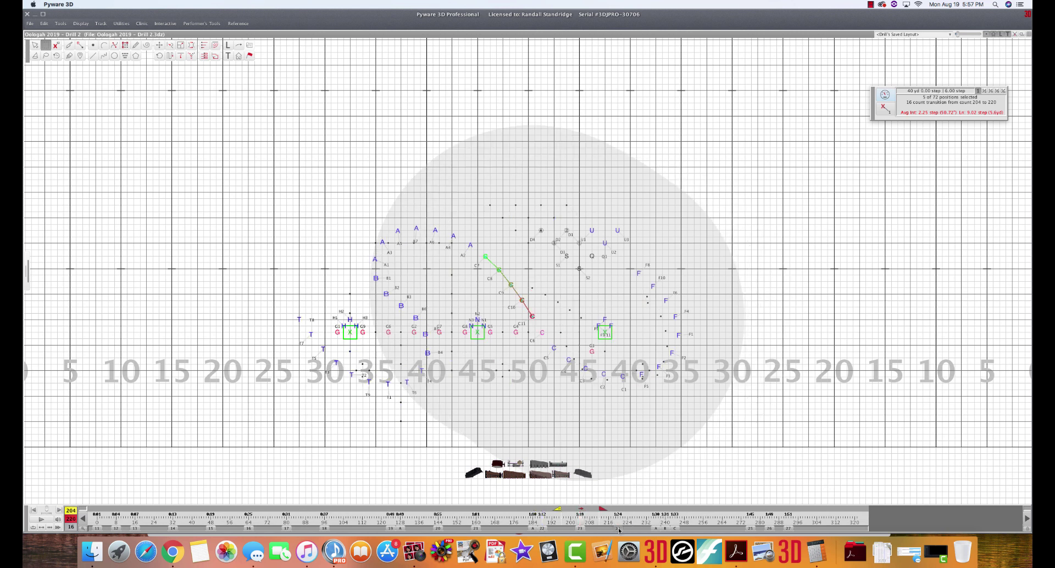
pyautogui.click(580, 529)
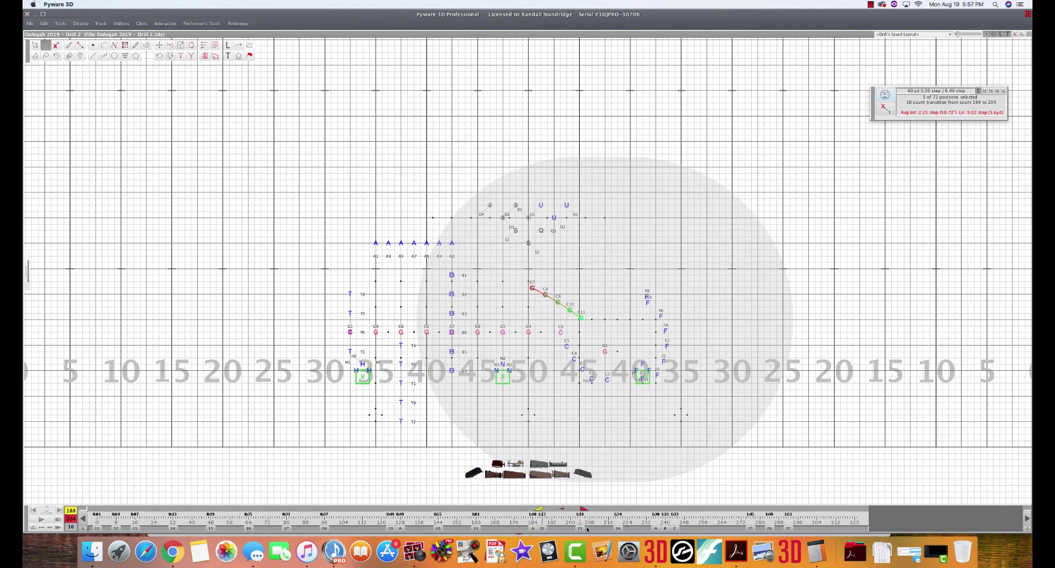
pyautogui.press('l')
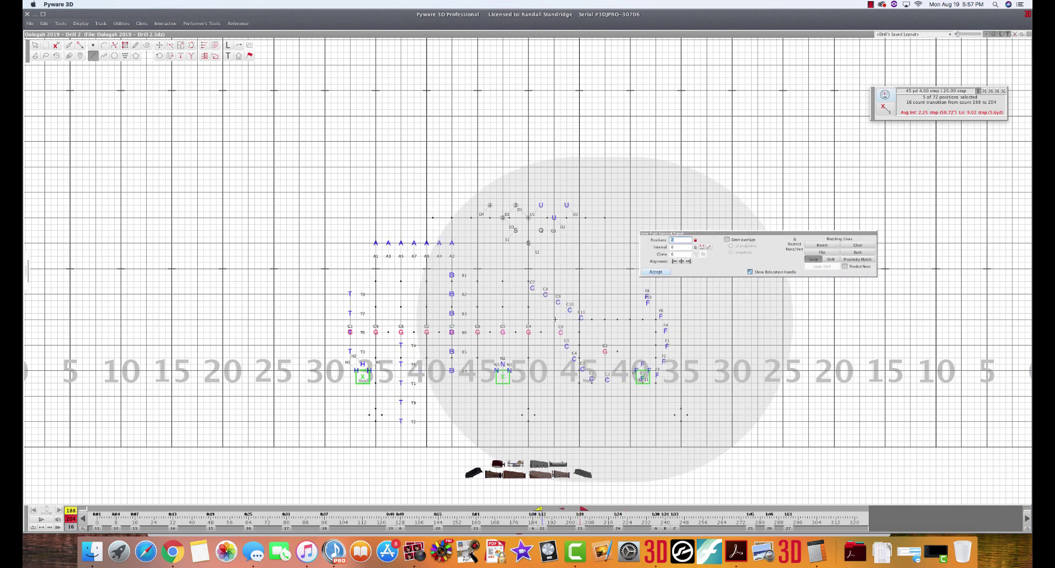
pyautogui.click(554, 269)
pyautogui.press('Escape')
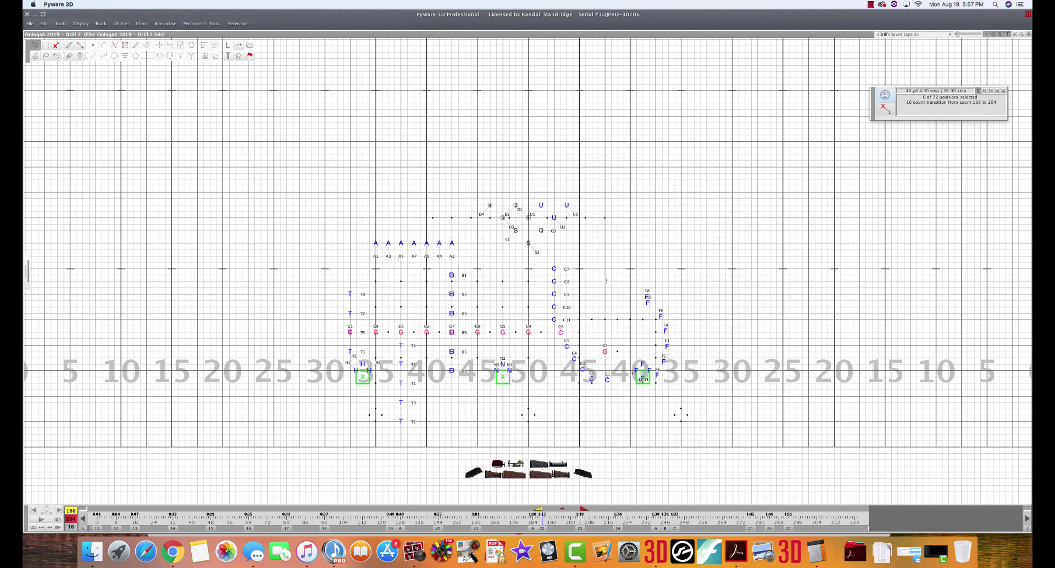
# Check the step sizes of the five C and seven A performers from count 204 to 220, and return to count 204
pyautogui.click(617, 528)
pyautogui.press('p')
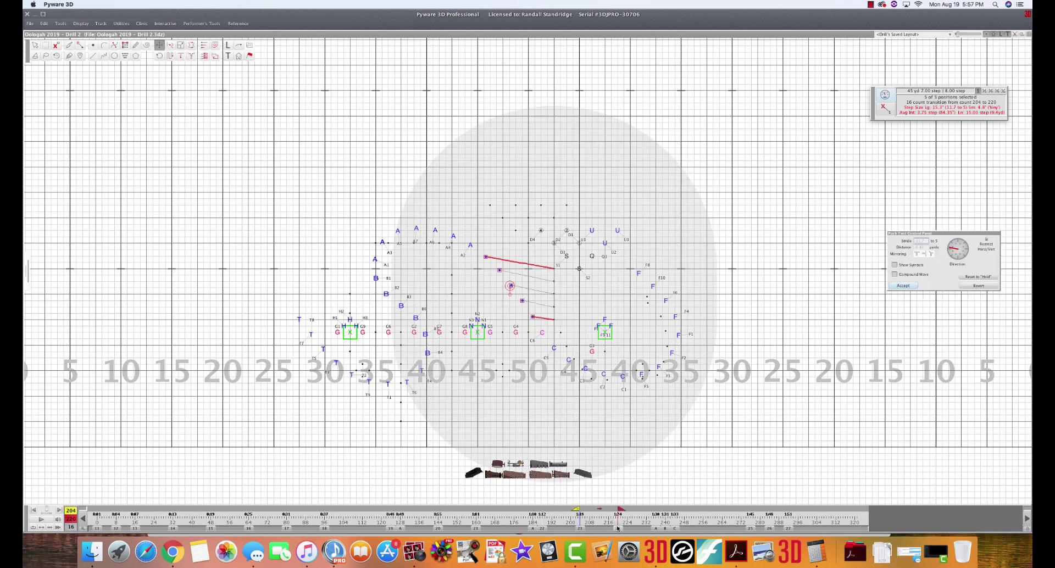
pyautogui.press('Return')
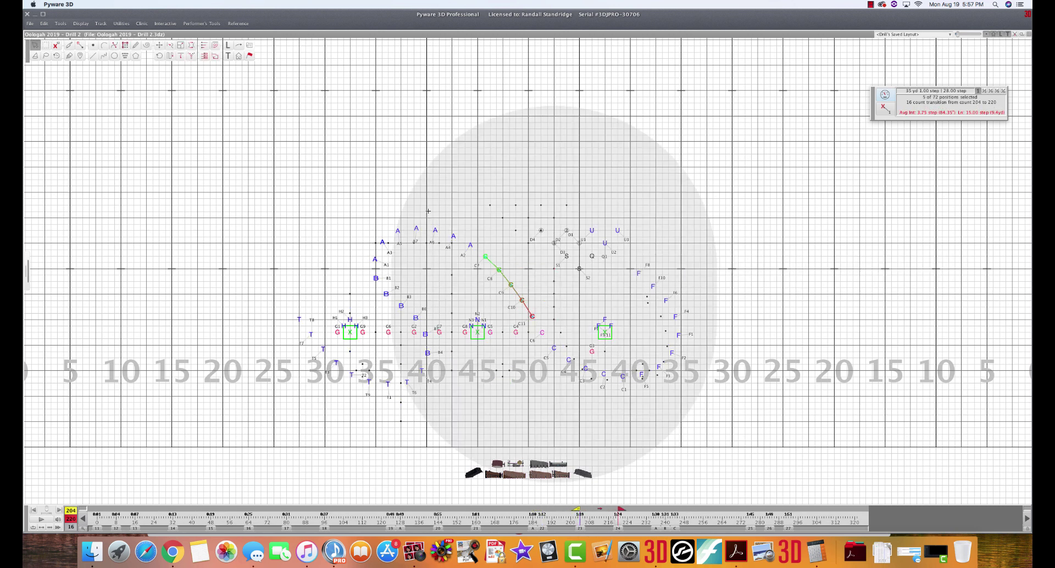
pyautogui.doubleClick(383, 242)
pyautogui.click(359, 266)
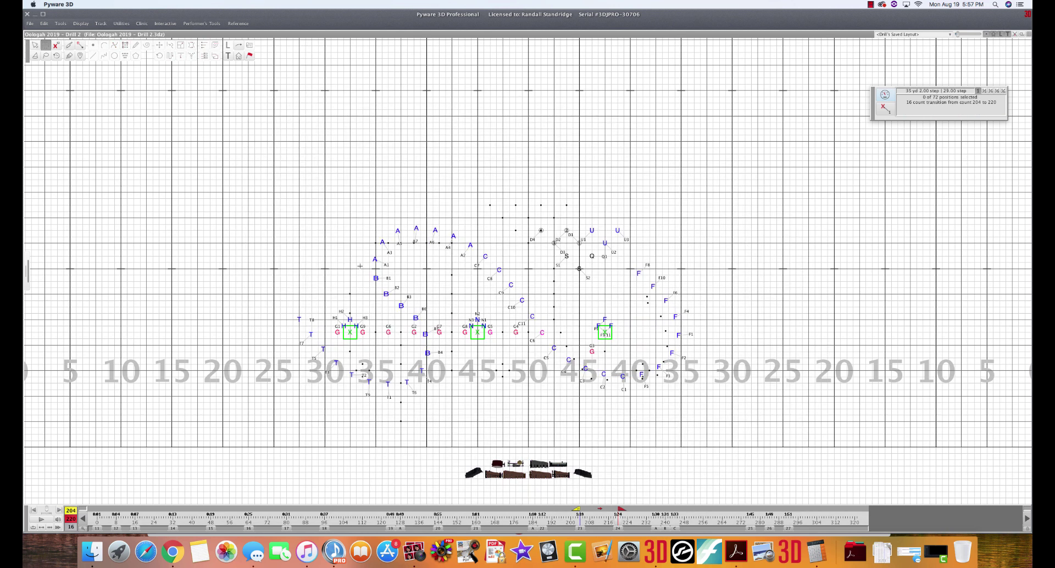
pyautogui.moveTo(360, 265); pyautogui.dragTo(480, 213)
pyautogui.press('p')
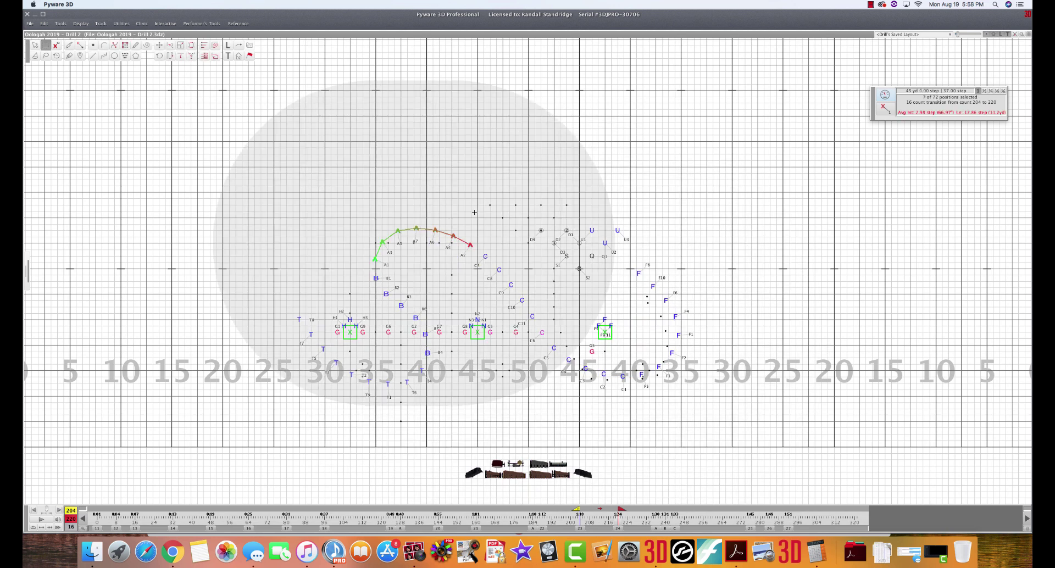
pyautogui.press('p')
pyautogui.press('Return')
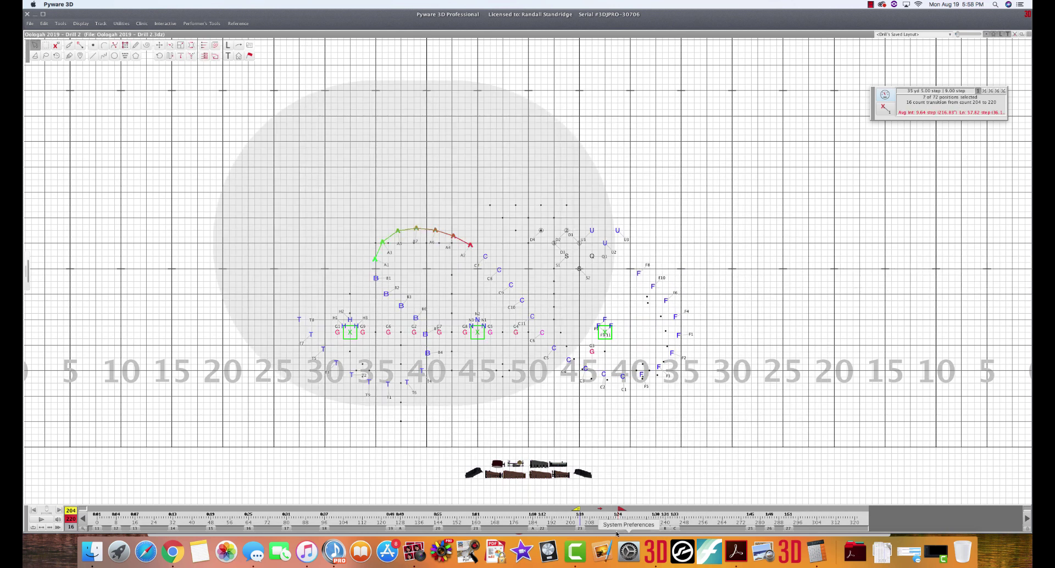
pyautogui.click(579, 528)
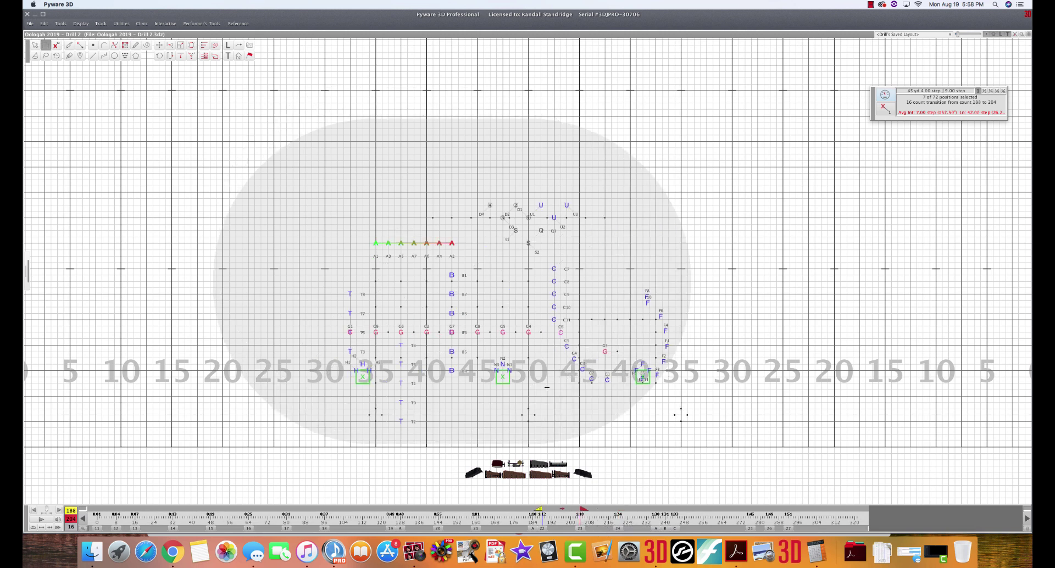
# Place the six lower C performers at count 204 on a vertical line with 2-step intervals along the right 45-yard line
pyautogui.moveTo(546, 408); pyautogui.dragTo(595, 328)
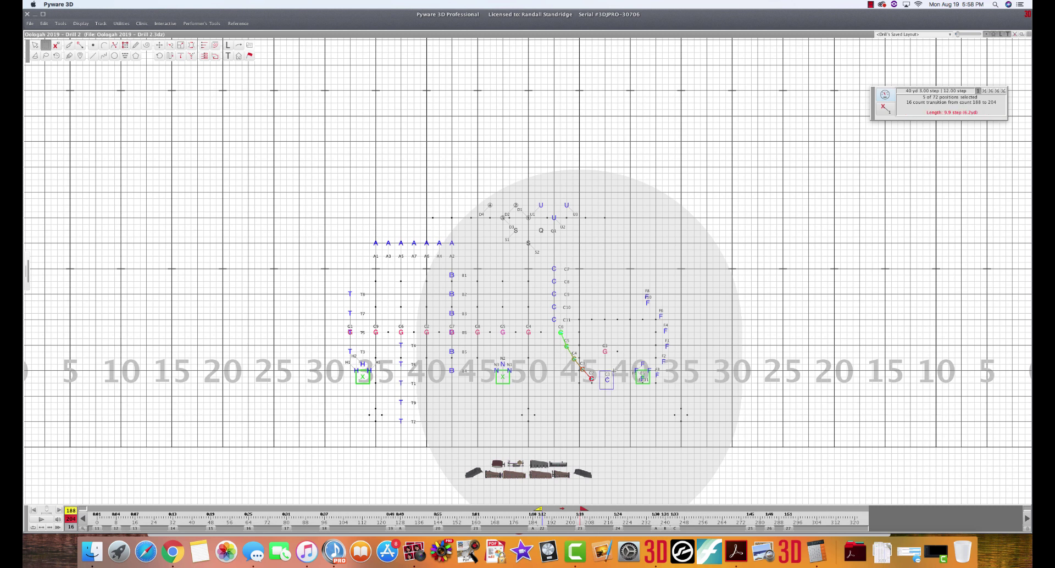
pyautogui.click(617, 528)
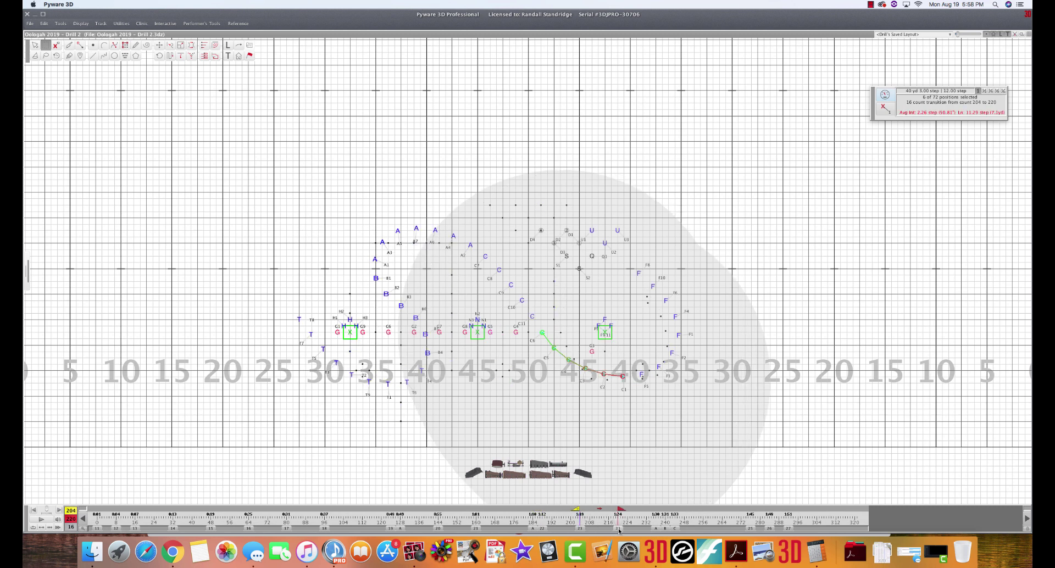
pyautogui.click(580, 528)
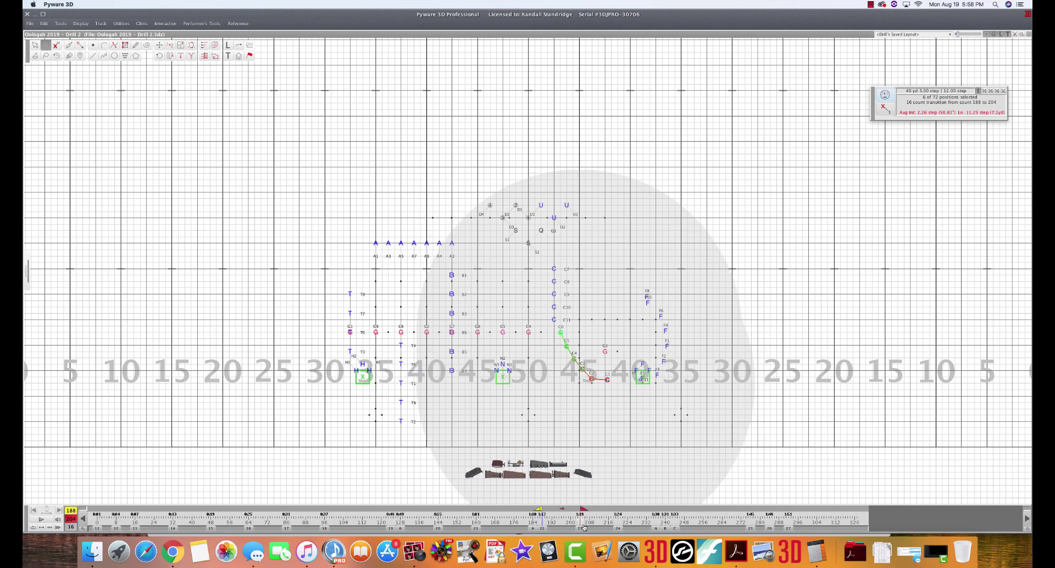
pyautogui.press('l')
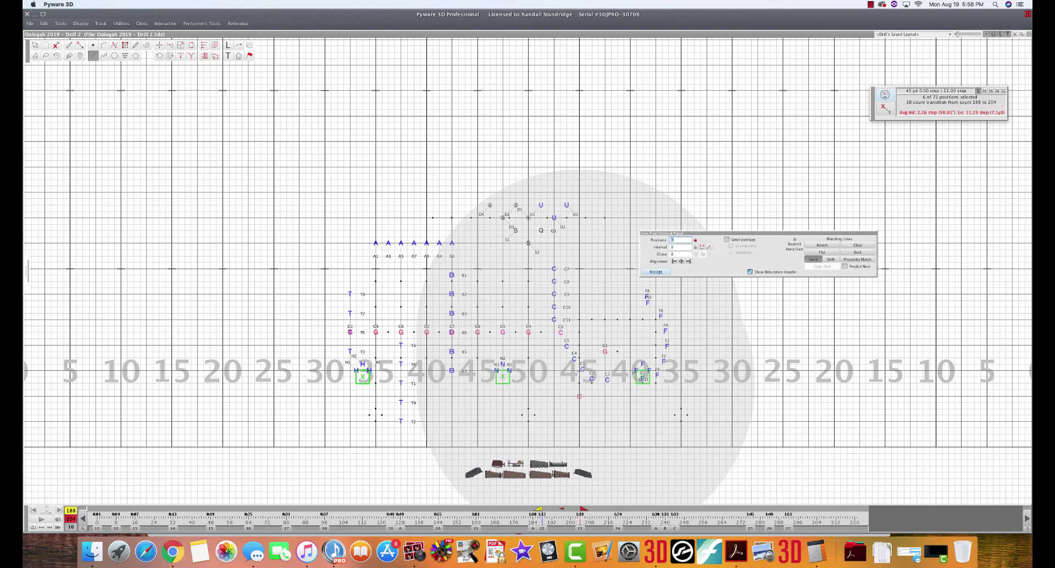
pyautogui.click(579, 333)
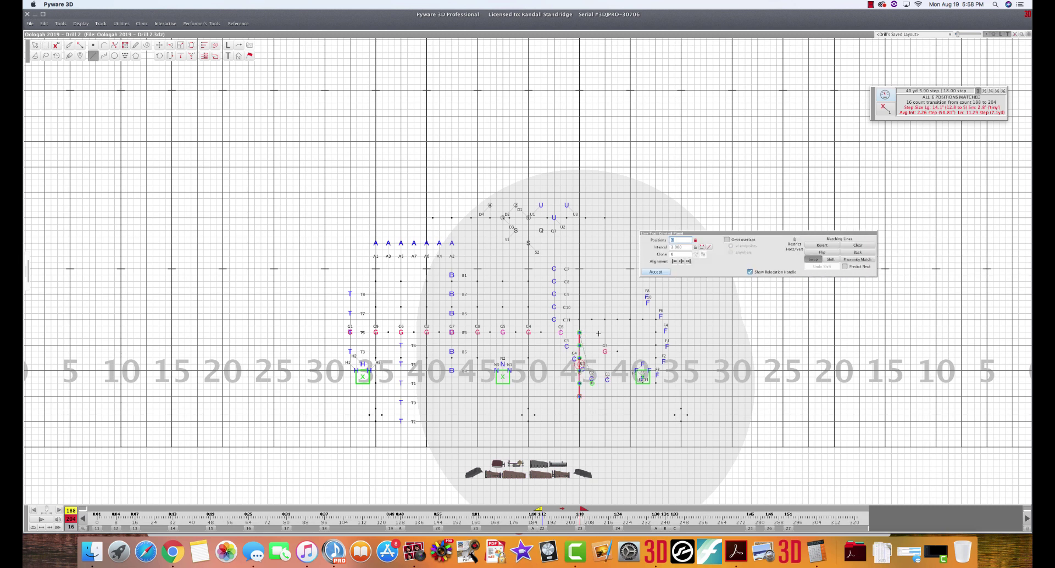
pyautogui.press('Return')
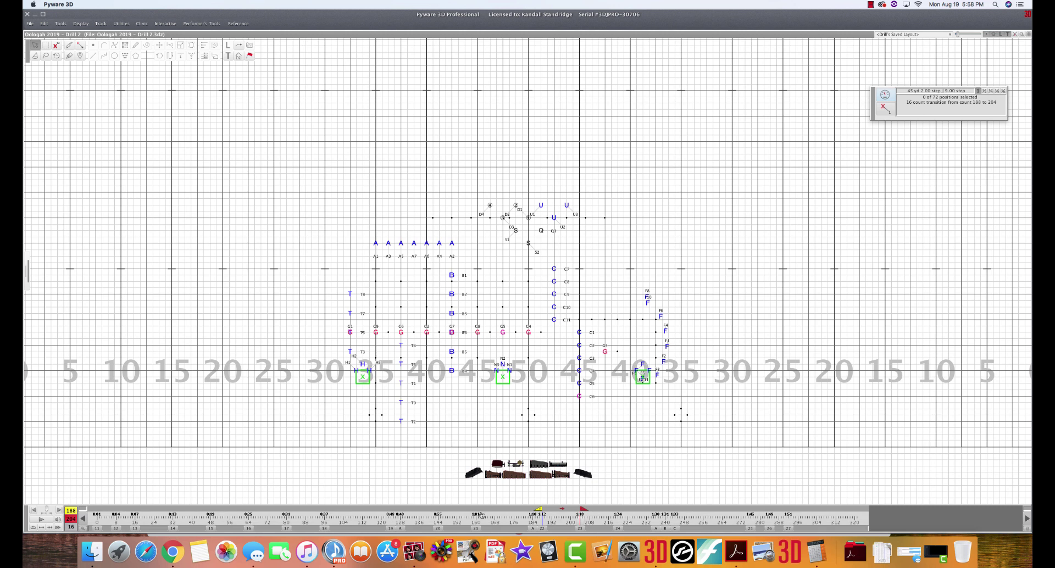
# Compare with the count 220 set, and move the upper five C performers at count 204 sideways by 4 steps onto the 50-yard line
pyautogui.click(620, 528)
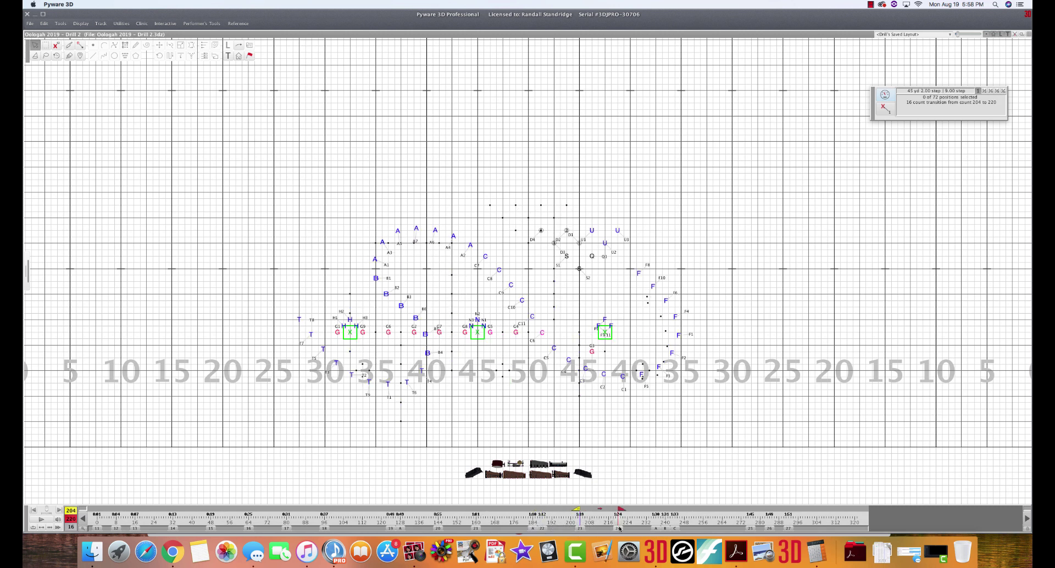
pyautogui.click(579, 528)
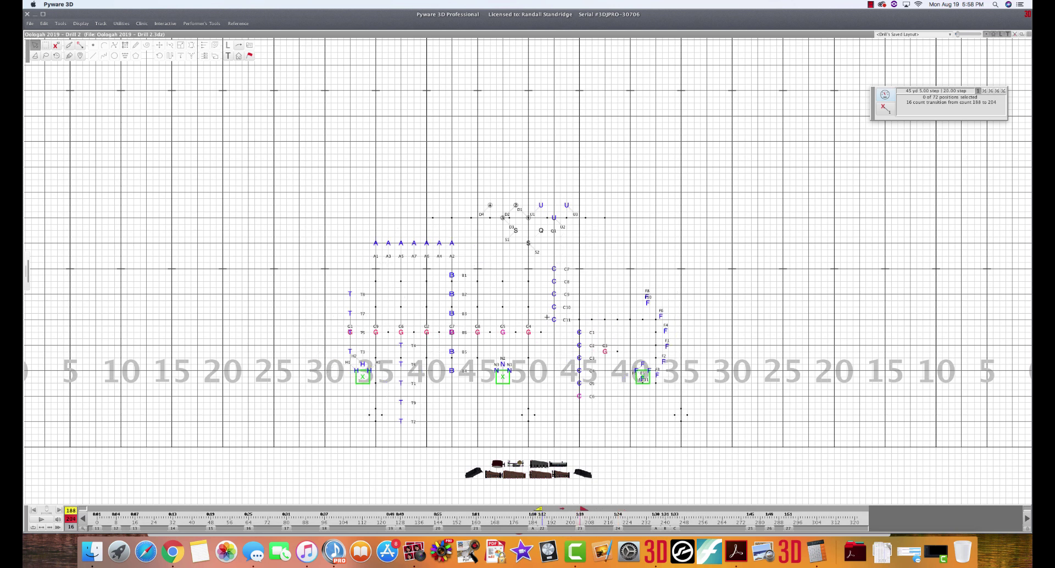
pyautogui.moveTo(545, 328); pyautogui.dragTo(560, 260)
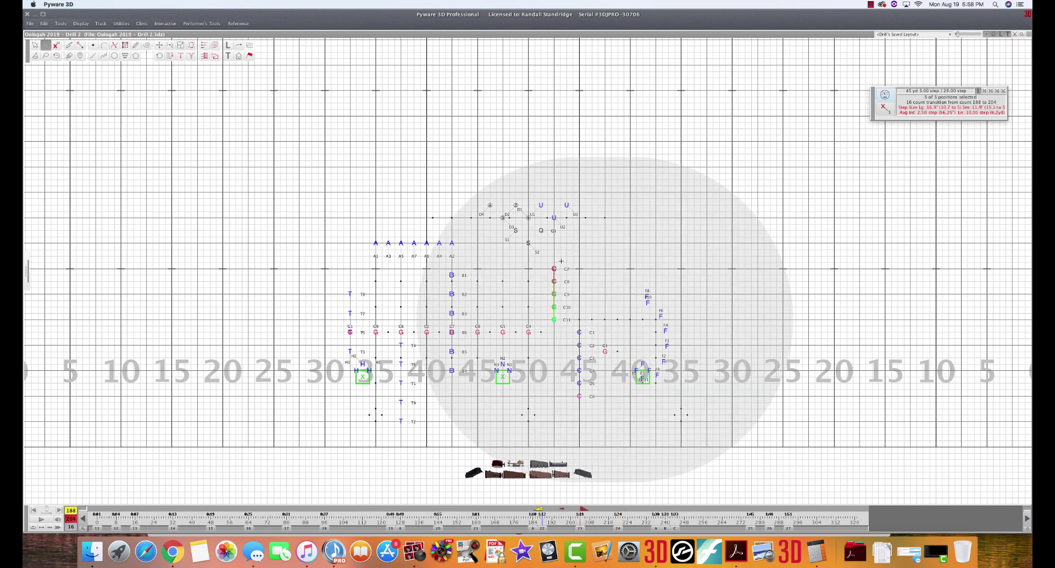
pyautogui.press('Left')
pyautogui.press('Left')
pyautogui.press('Left')
pyautogui.press('Left')
pyautogui.press('Left')
pyautogui.press('Right')
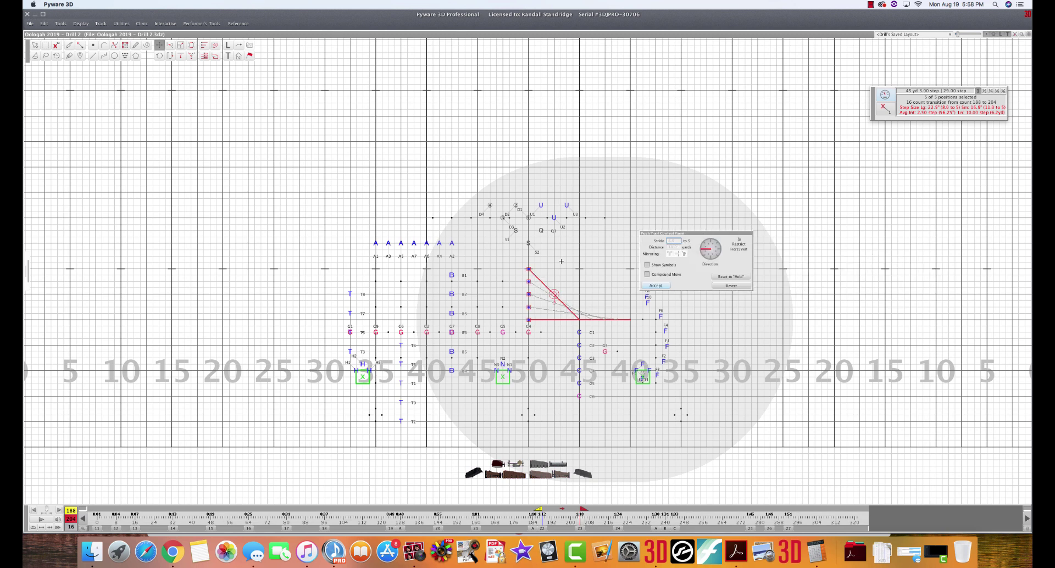
pyautogui.press('Return')
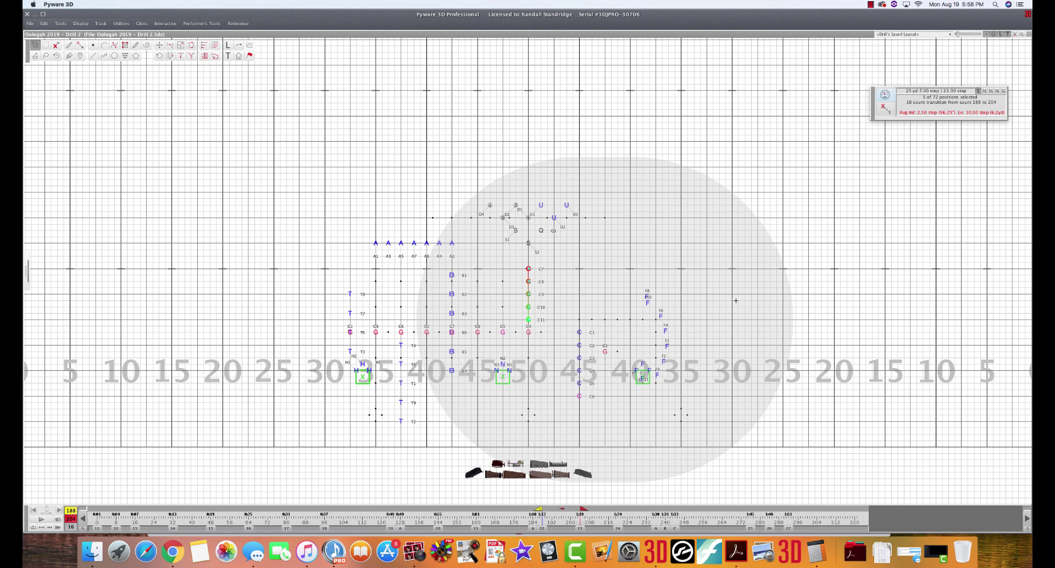
# Select the eight F performers along the right-hand arc at count 204 and apply Regroup All to them
pyautogui.press('space')
pyautogui.moveTo(650, 379); pyautogui.dragTo(660, 291)
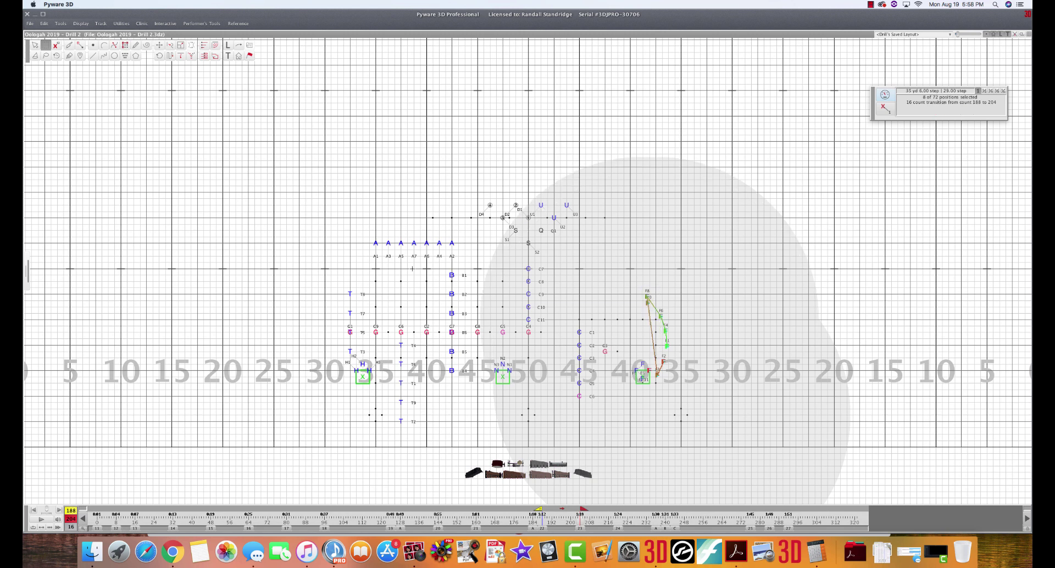
pyautogui.press('k')
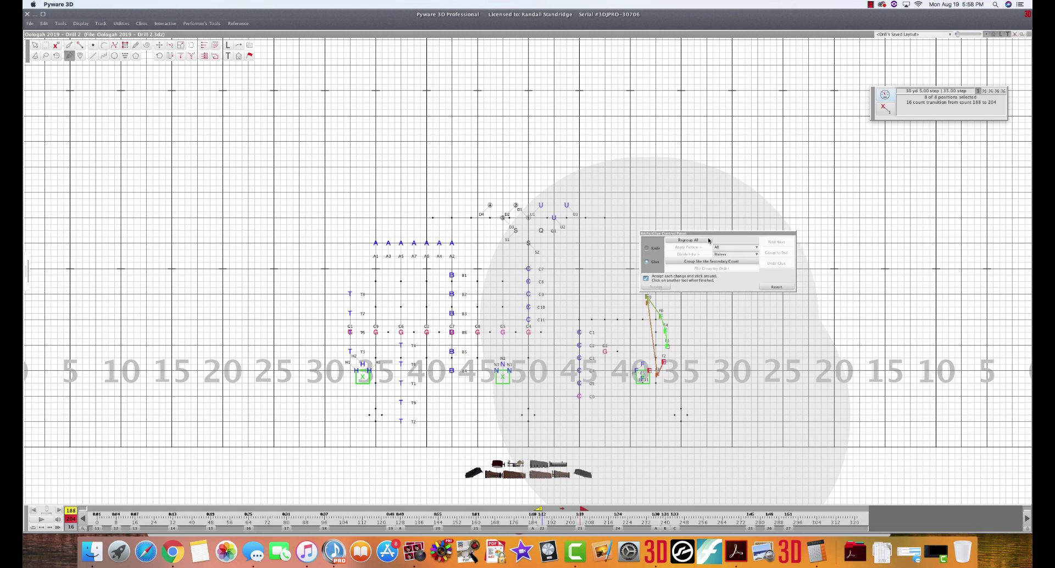
pyautogui.click(701, 241)
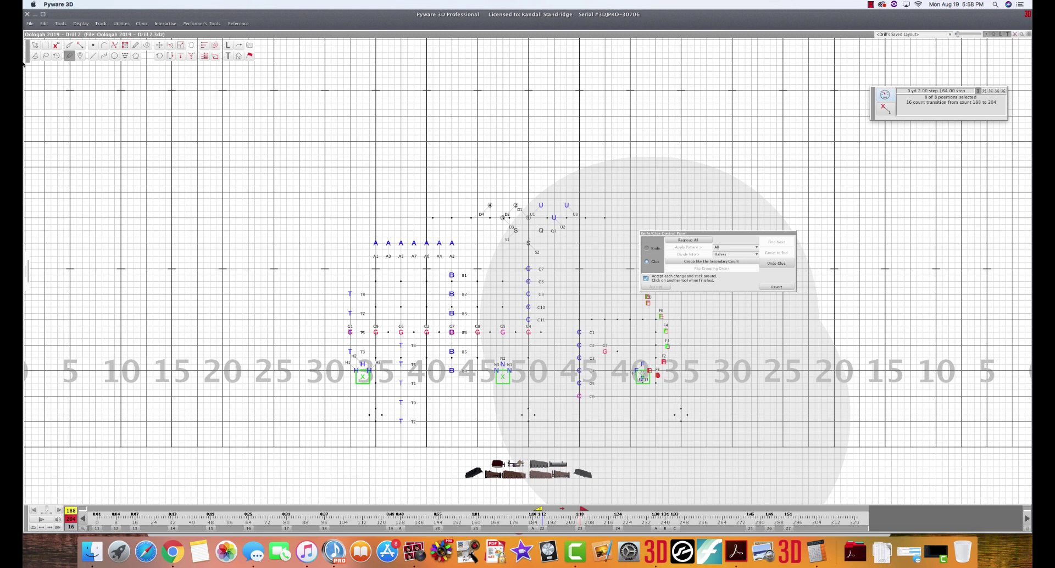
pyautogui.click(39, 48)
pyautogui.press('space')
# Select the eight F performers in the count 188 block, return to count 204 and play the transition between those counts
pyautogui.click(542, 530)
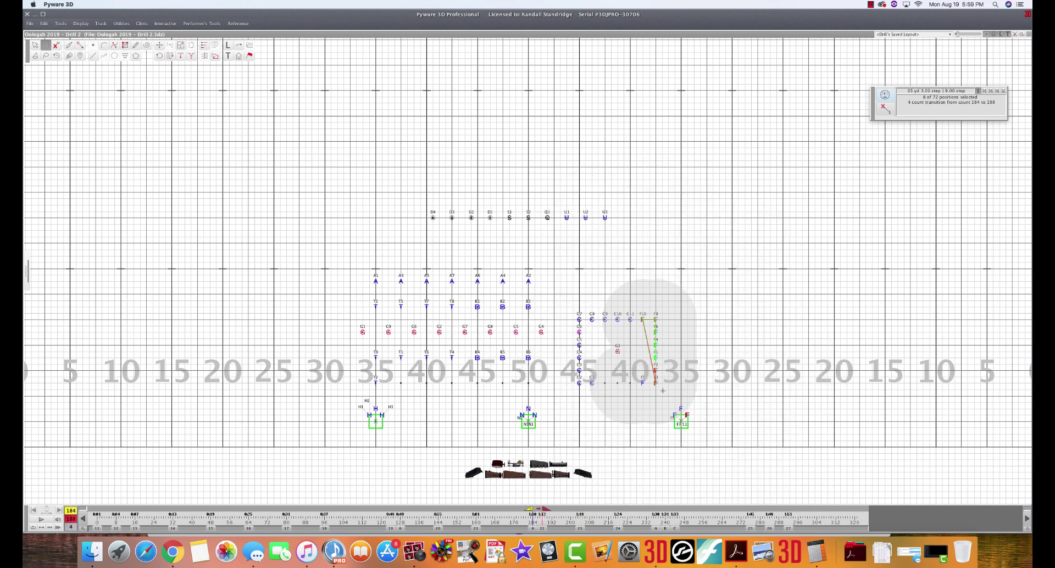
pyautogui.moveTo(637, 393); pyautogui.dragTo(663, 306)
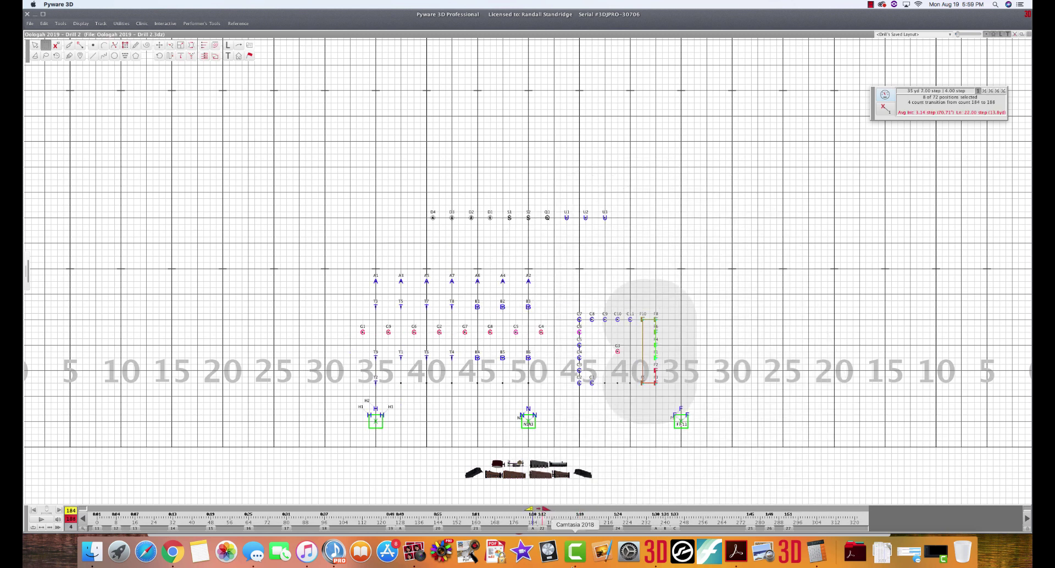
pyautogui.click(580, 530)
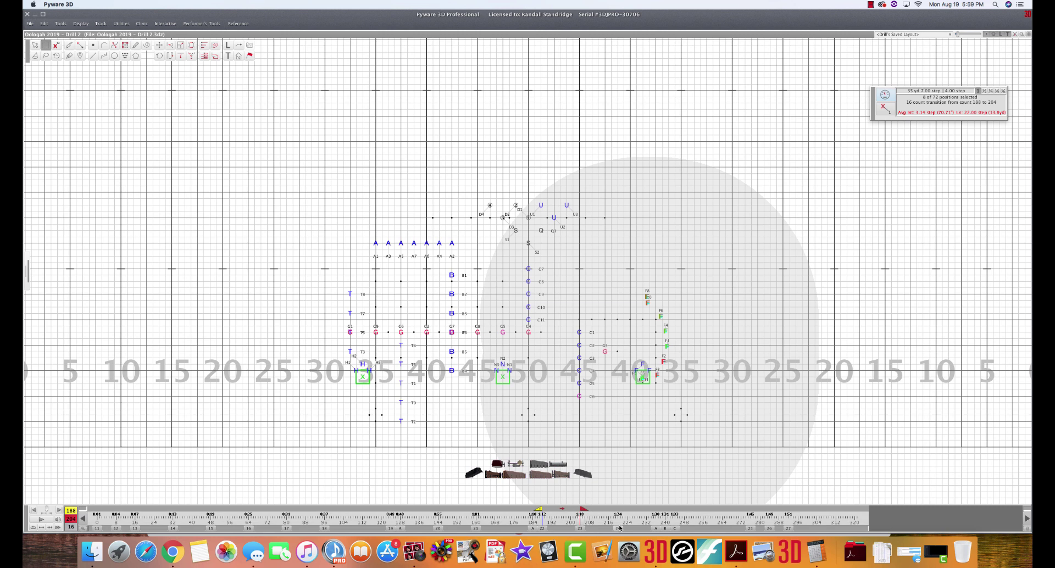
pyautogui.click(41, 518)
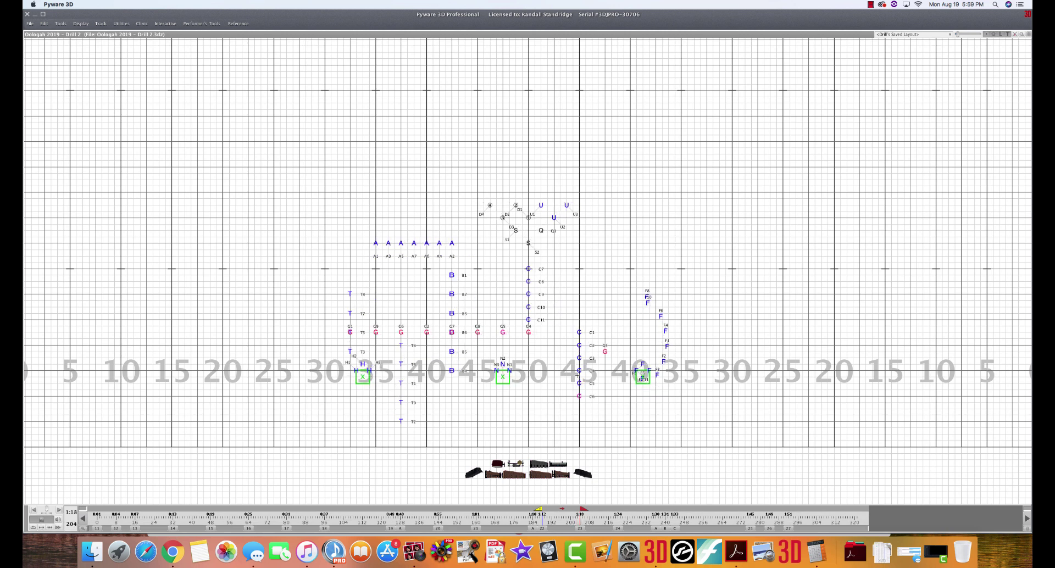
pyautogui.click(588, 410)
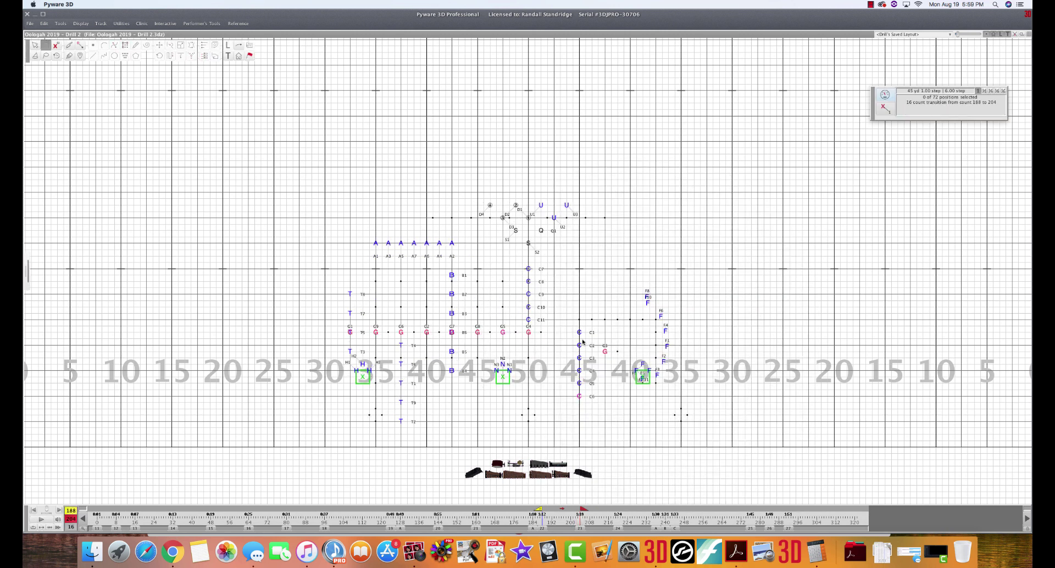
# Flip the order of the six C performers on the right 45-yard line at count 204 and paste them into the count 220 curve
pyautogui.moveTo(571, 409); pyautogui.dragTo(583, 323)
pyautogui.press('f')
pyautogui.press('Return')
pyautogui.click(615, 530)
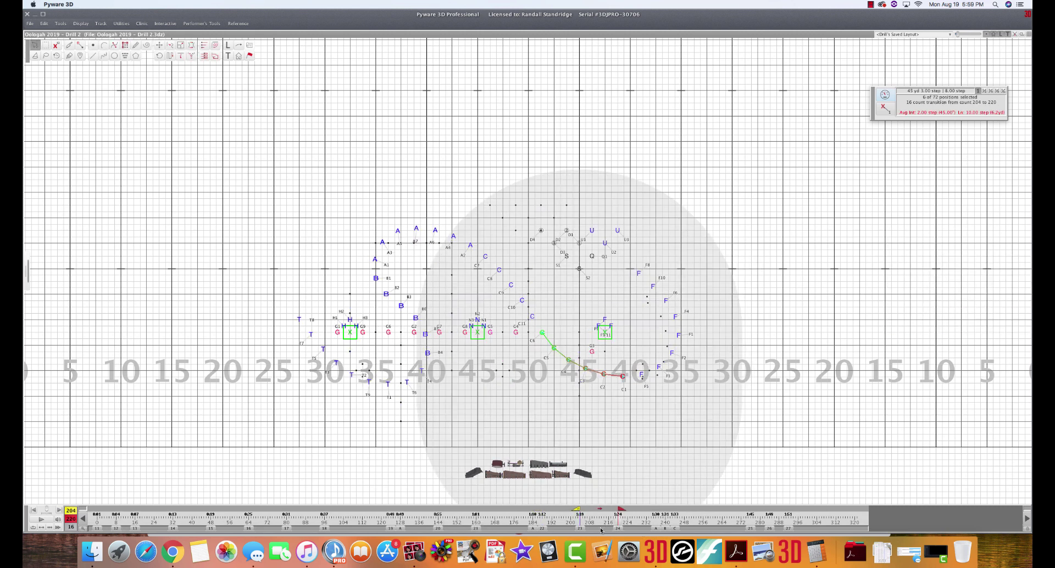
pyautogui.hotkey('ctrl', 'v')
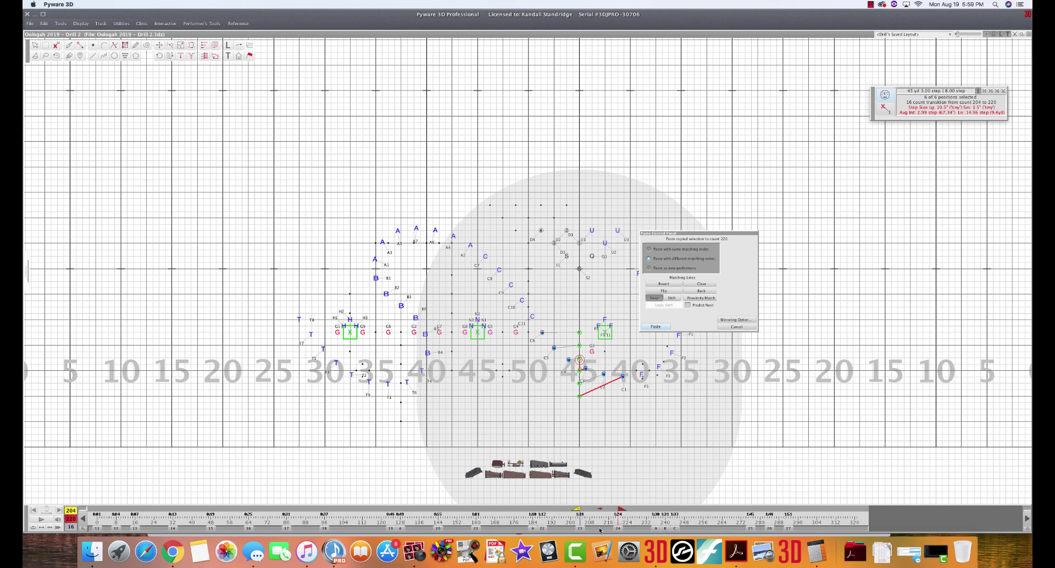
pyautogui.press('Return')
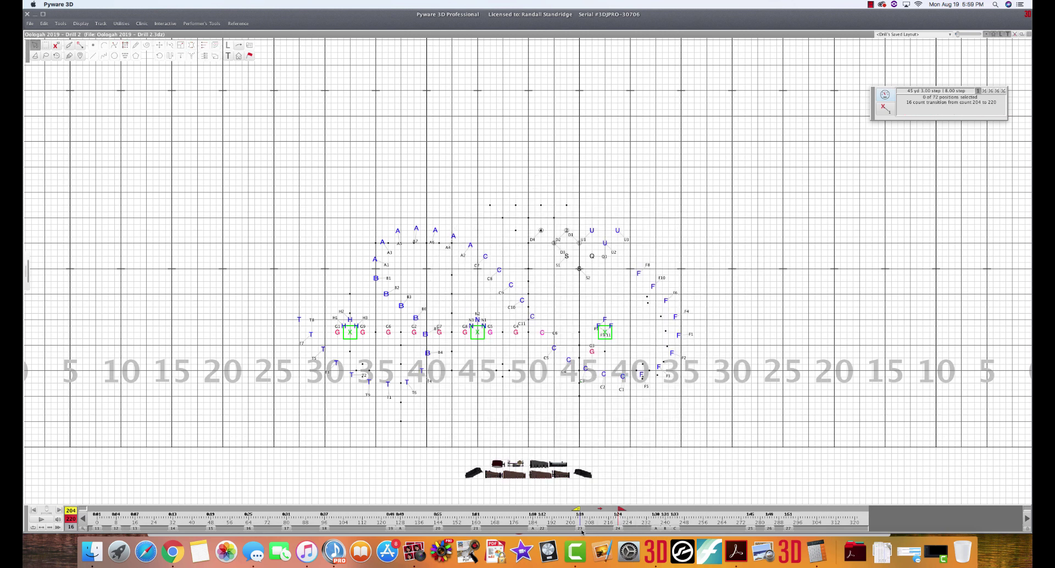
# Select the eight F performers in the count 188 block and open the regrouping tool for them at count 204
pyautogui.click(578, 530)
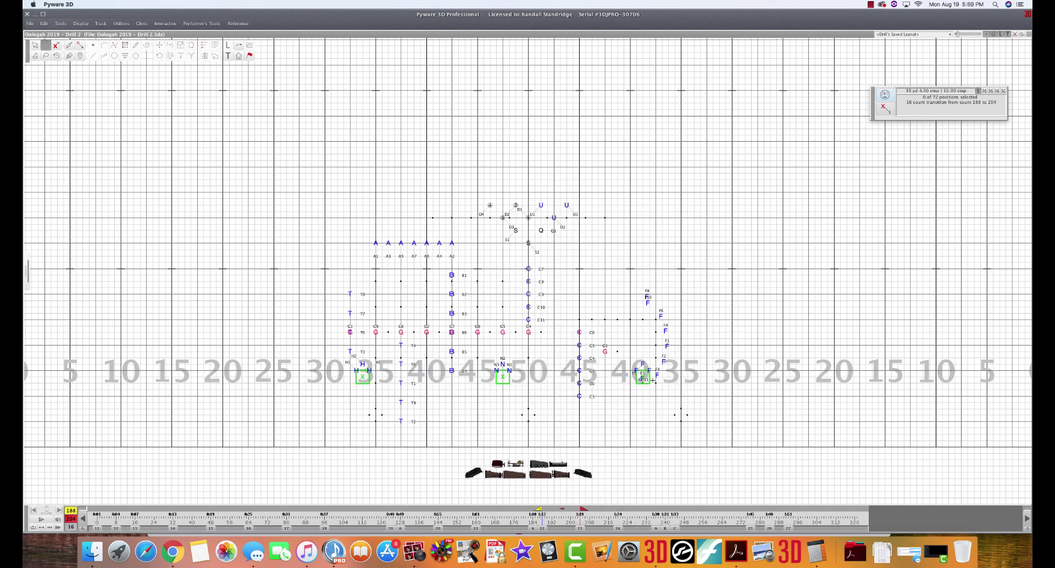
pyautogui.moveTo(649, 388); pyautogui.dragTo(693, 312)
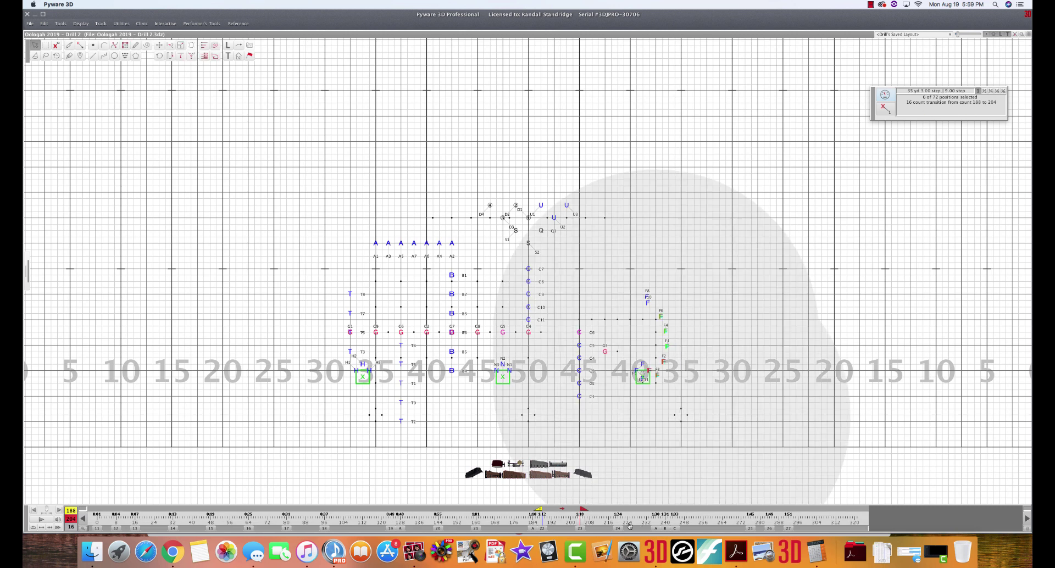
pyautogui.click(537, 530)
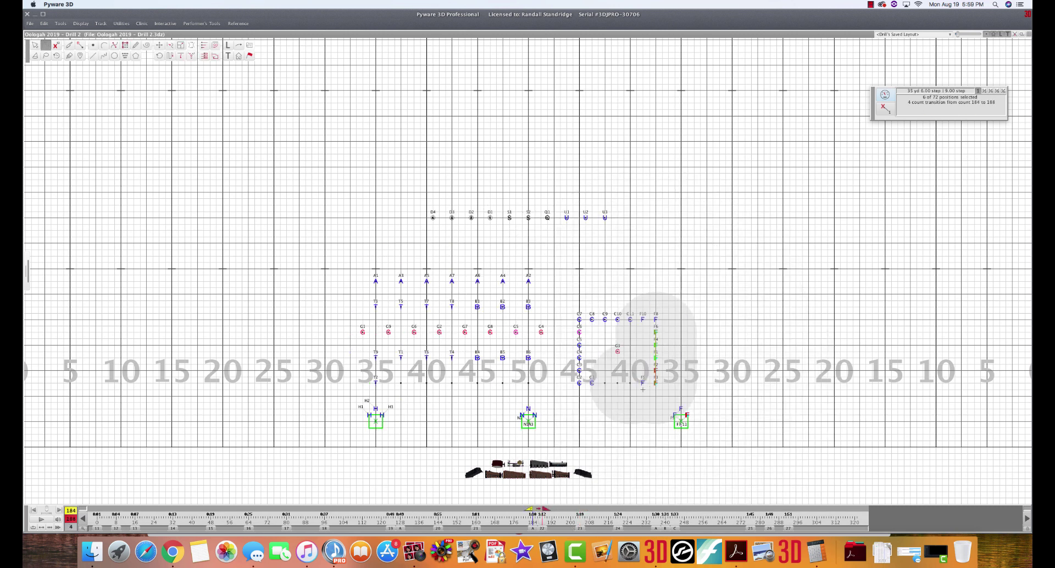
pyautogui.moveTo(639, 393); pyautogui.dragTo(692, 303)
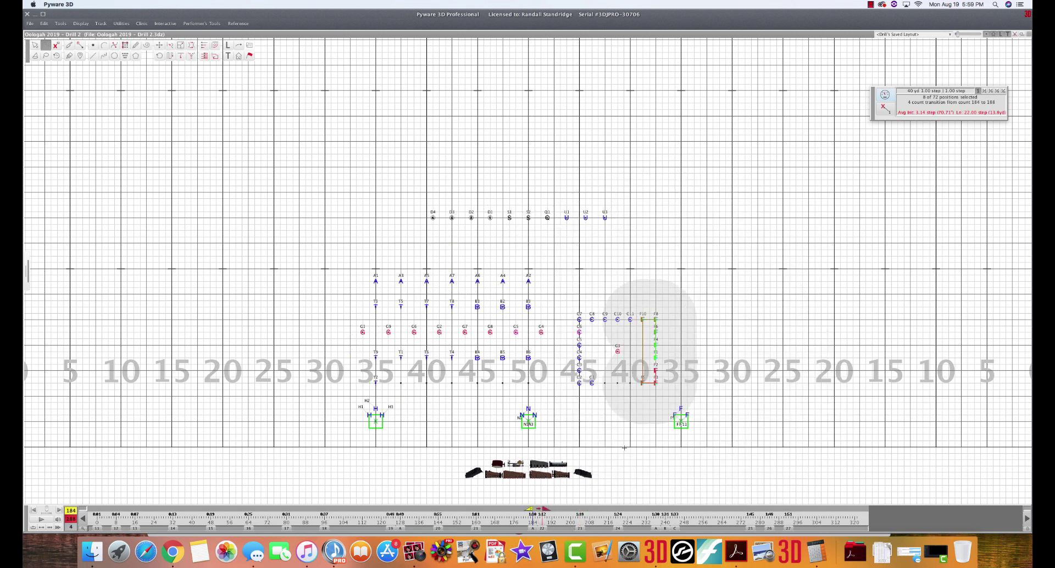
pyautogui.click(584, 528)
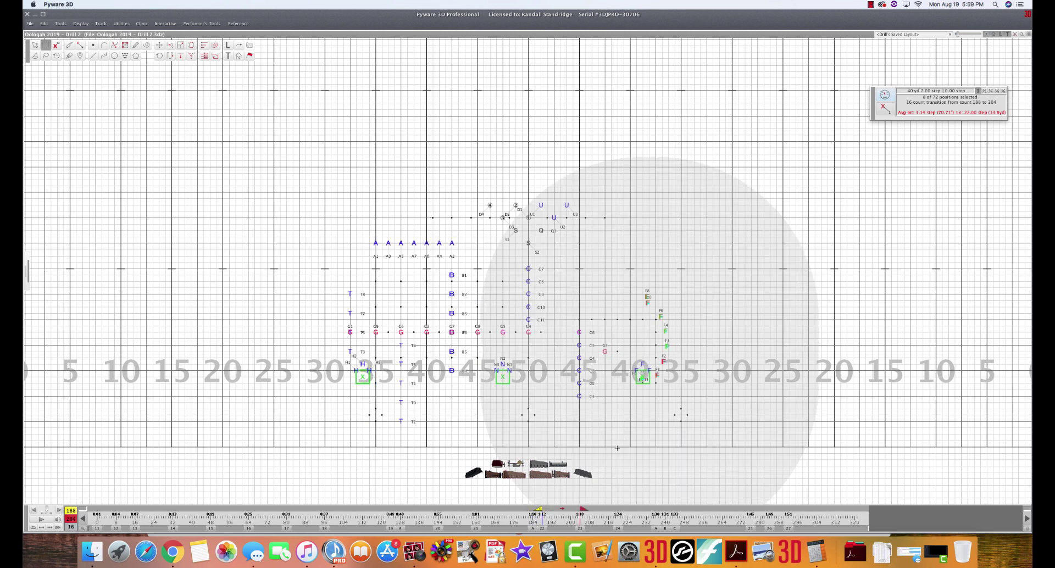
pyautogui.press('k')
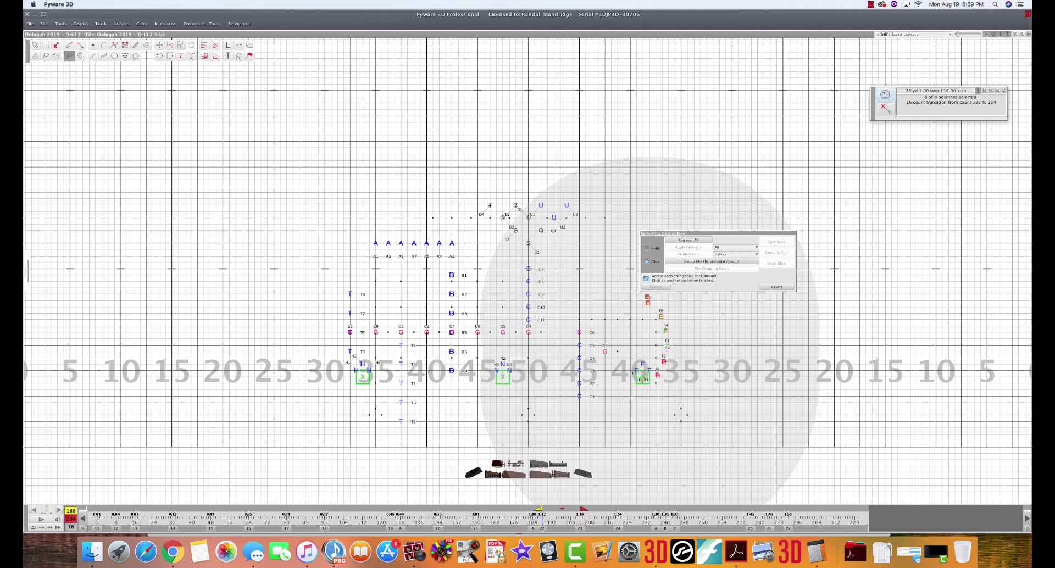
pyautogui.click(665, 361)
pyautogui.click(665, 331)
pyautogui.click(658, 376)
pyautogui.click(652, 377)
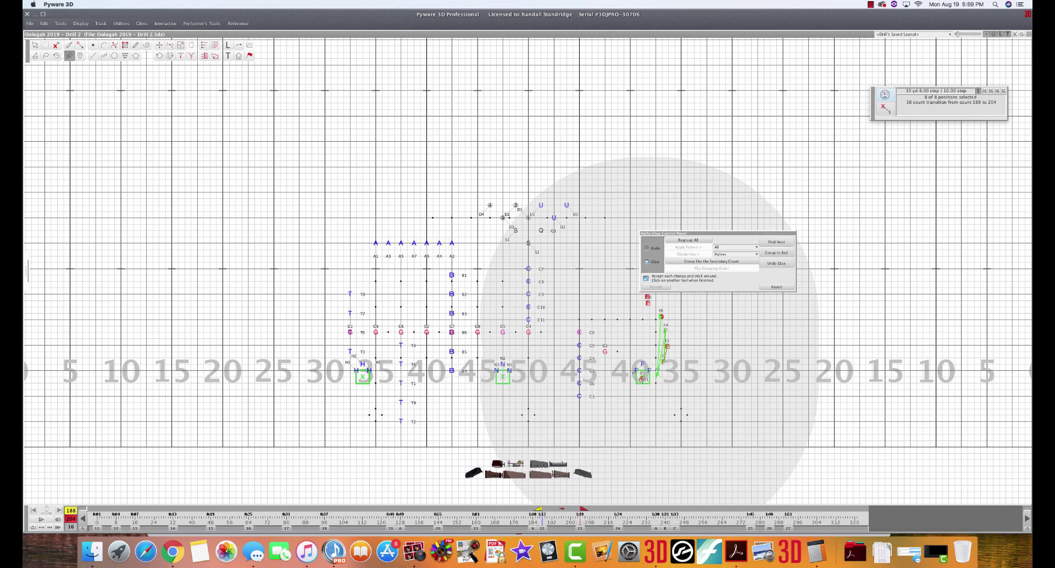
pyautogui.click(660, 316)
pyautogui.click(686, 241)
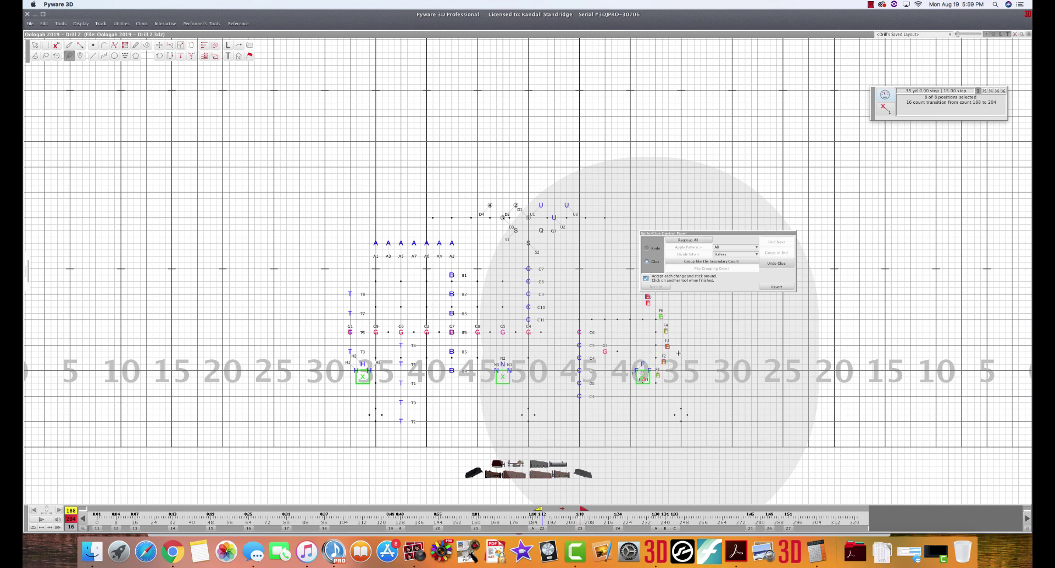
# Glue the eight F performers into one group, starting mid-arc and alternating between performers toward its upper and lower ends
pyautogui.click(667, 346)
pyautogui.click(663, 358)
pyautogui.click(662, 317)
pyautogui.click(658, 375)
pyautogui.click(642, 377)
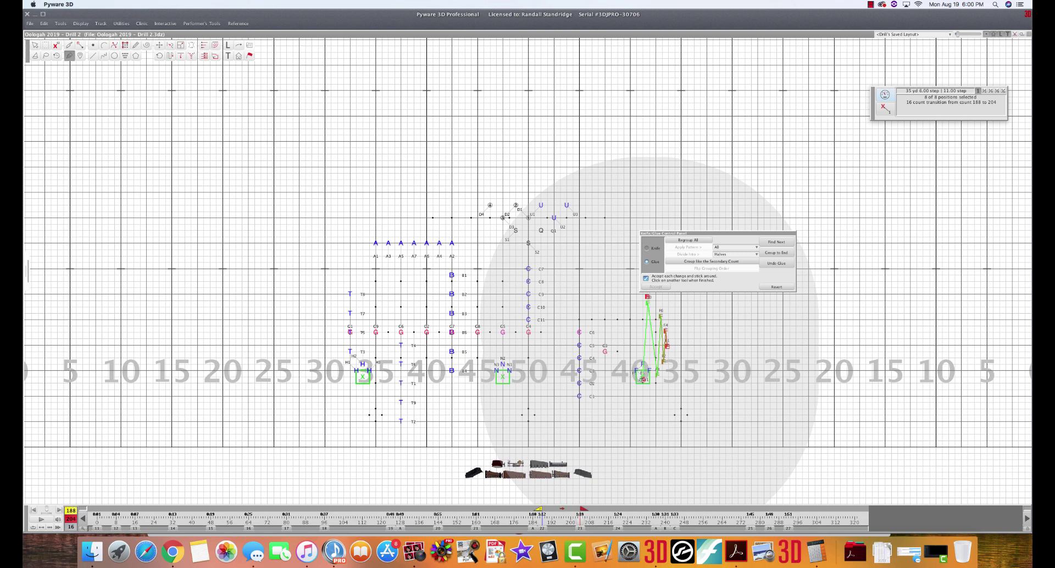
pyautogui.click(649, 297)
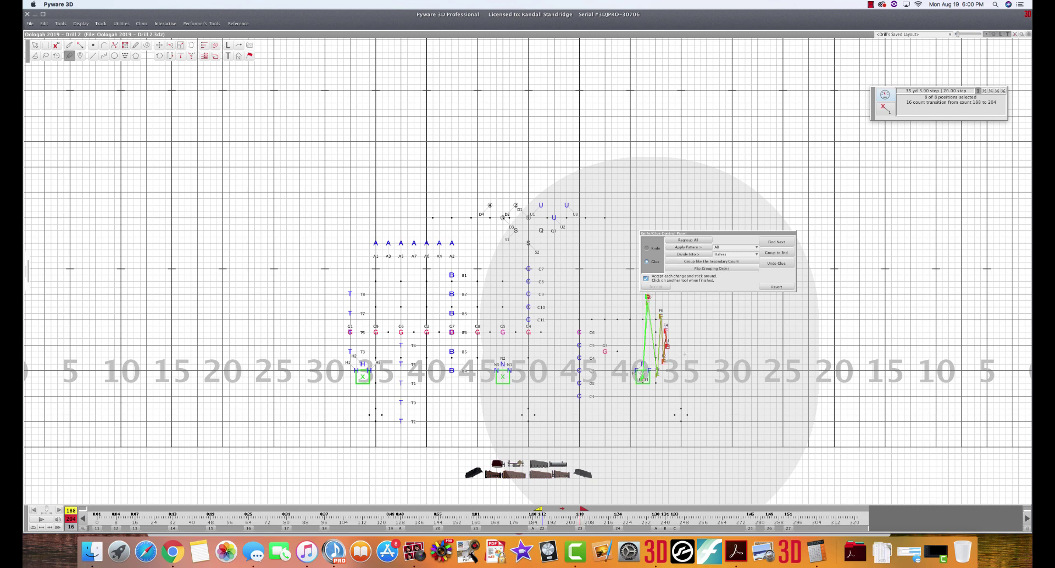
# Place the eight F performers at count 204 in a horizontal line with 2-step intervals, spanning the right 40- and 35-yard lines
pyautogui.press('l')
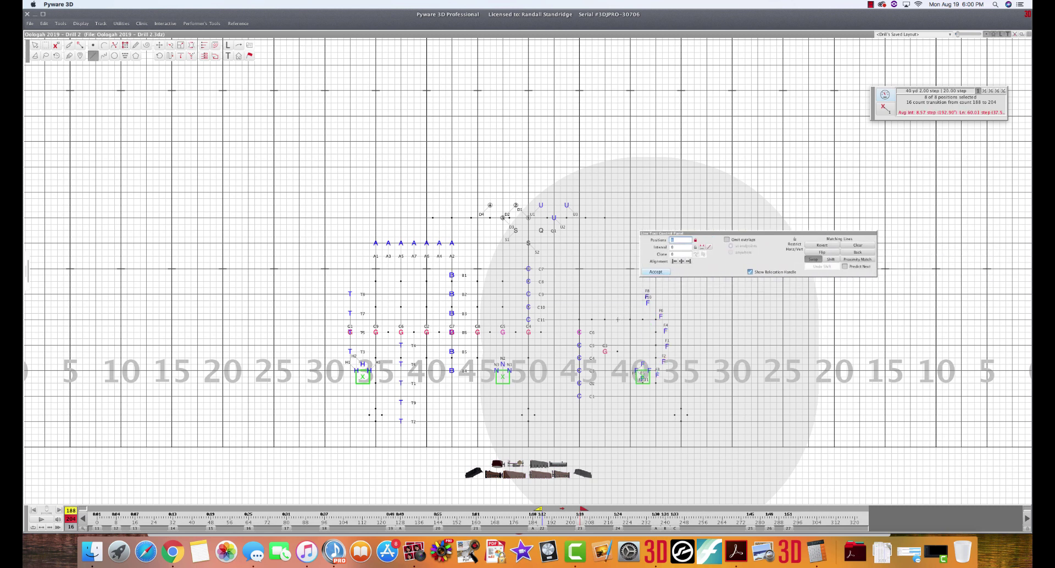
pyautogui.click(706, 320)
pyautogui.press('Return')
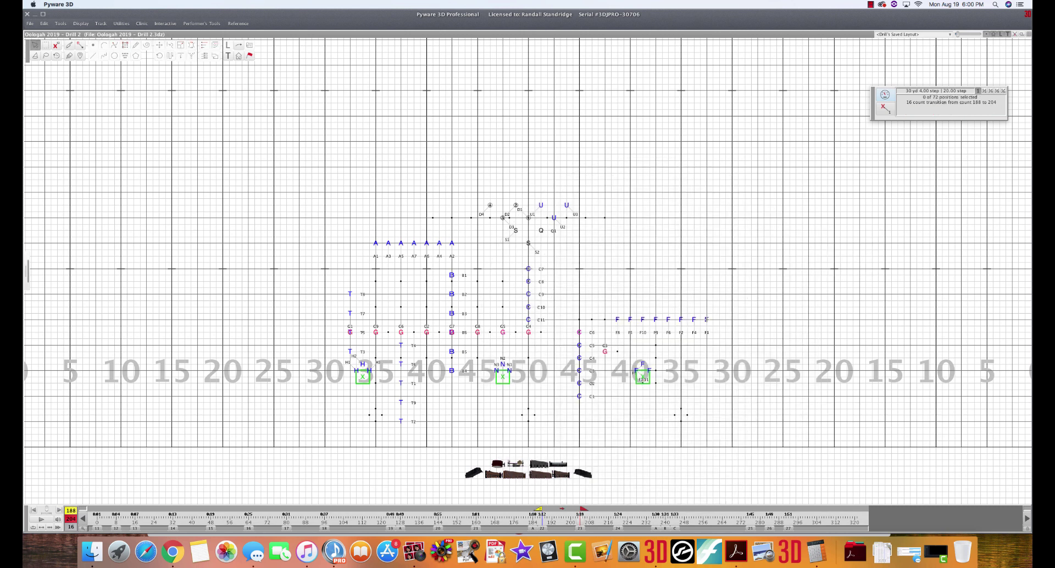
# Move the horizontal F line at count 204 up 2 steps and 2 steps toward the 50-yard line
pyautogui.click(707, 320)
pyautogui.press('p')
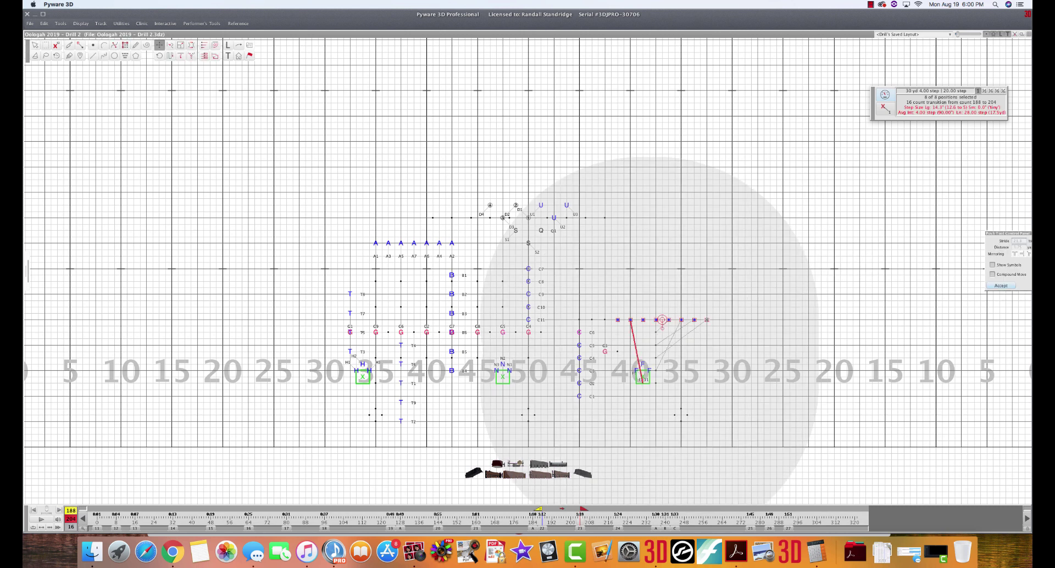
pyautogui.press('Up')
pyautogui.press('Up')
pyautogui.press('Up')
pyautogui.press('Up')
pyautogui.press('Left')
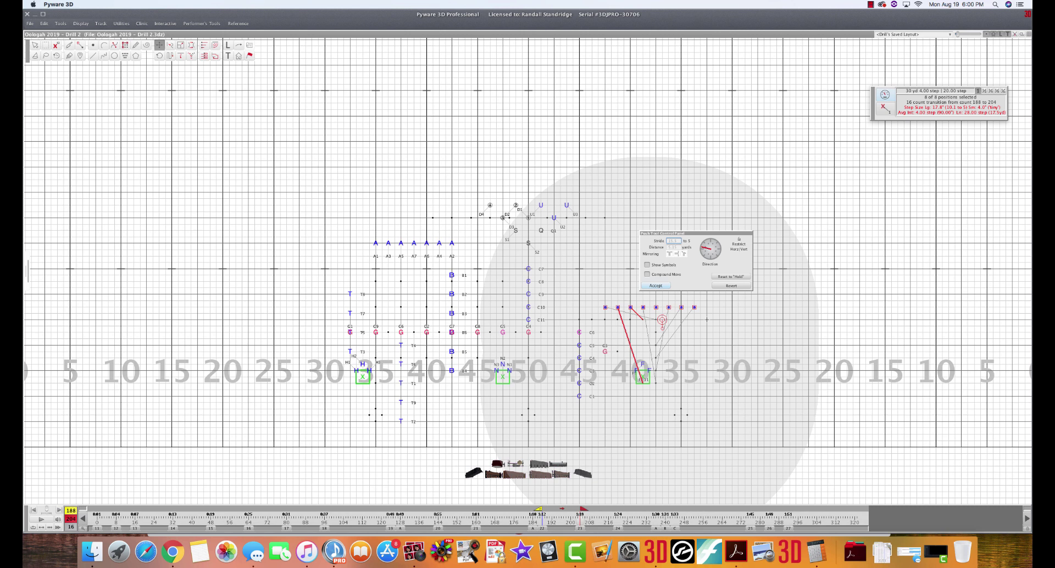
pyautogui.press('Return')
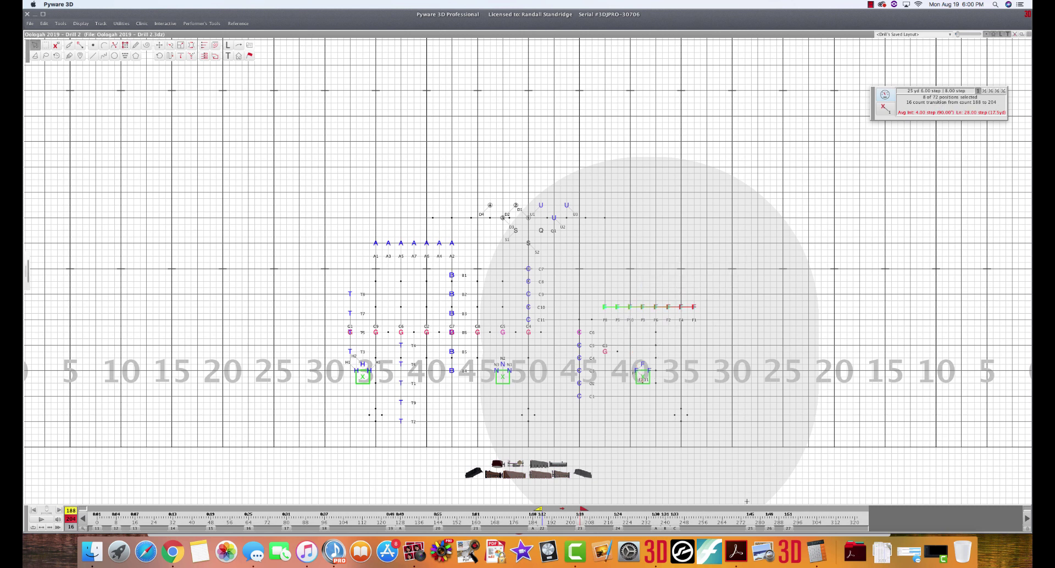
pyautogui.click(619, 527)
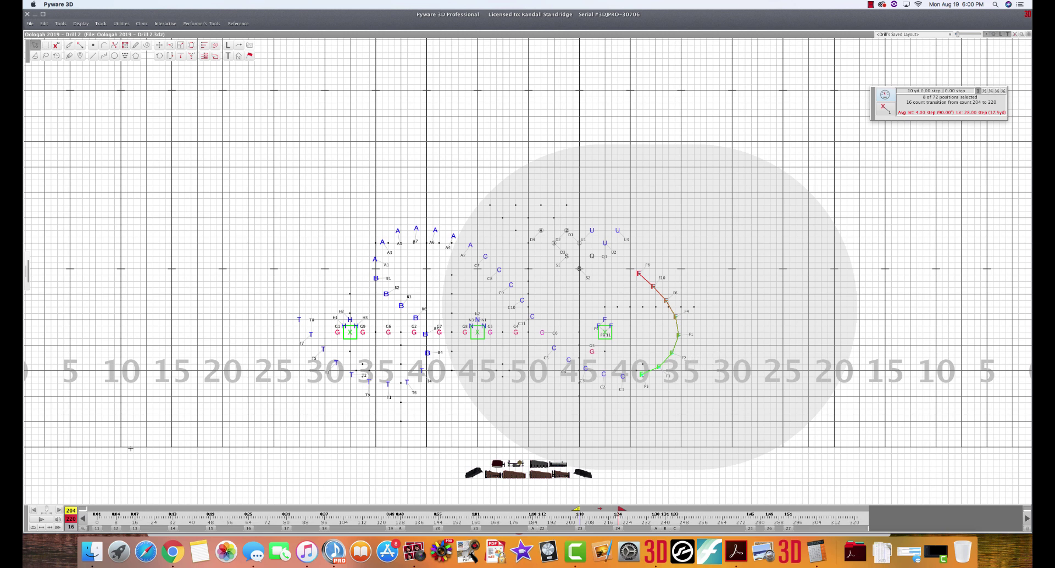
pyautogui.click(41, 520)
pyautogui.press('super+v')
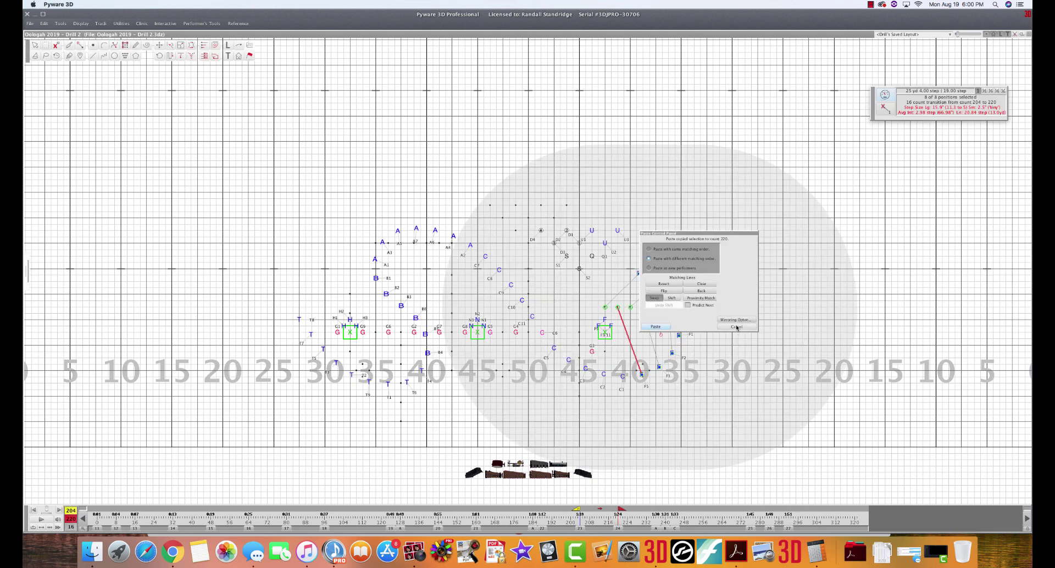
pyautogui.click(736, 326)
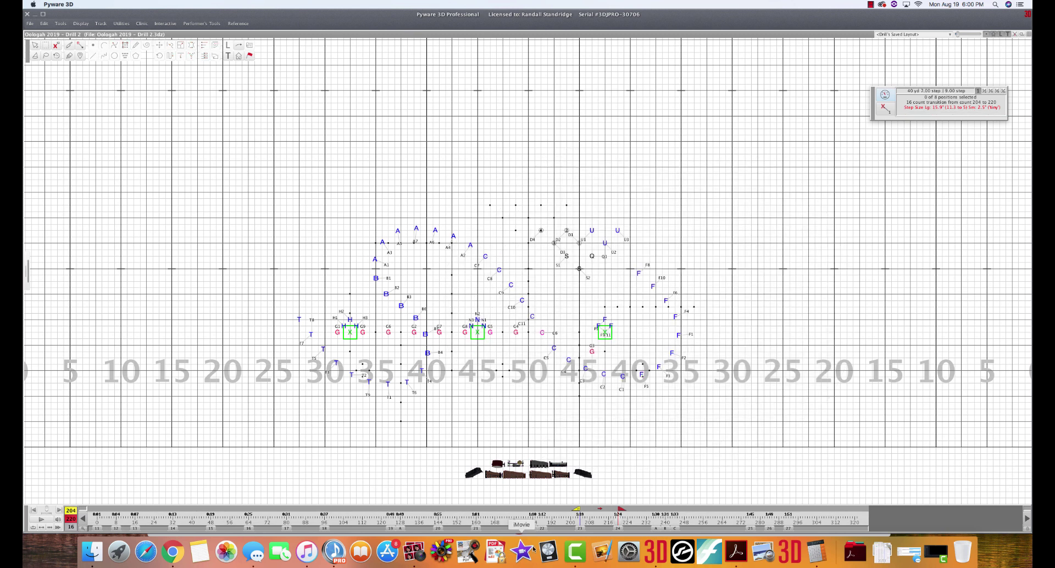
# Play the transition from count 204 to 220, and replay it with the start count set back to 188
pyautogui.click(48, 521)
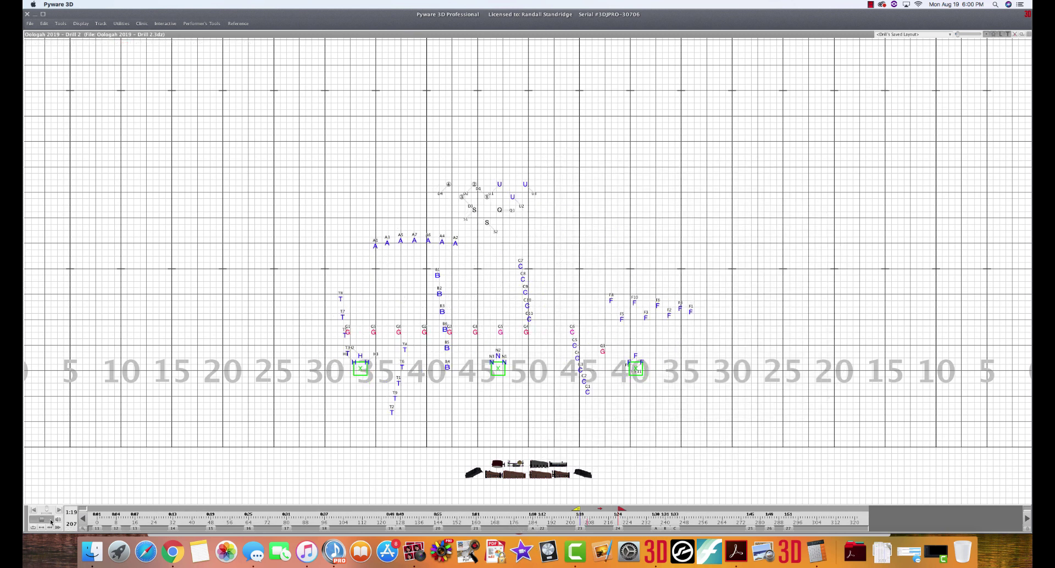
pyautogui.click(579, 510)
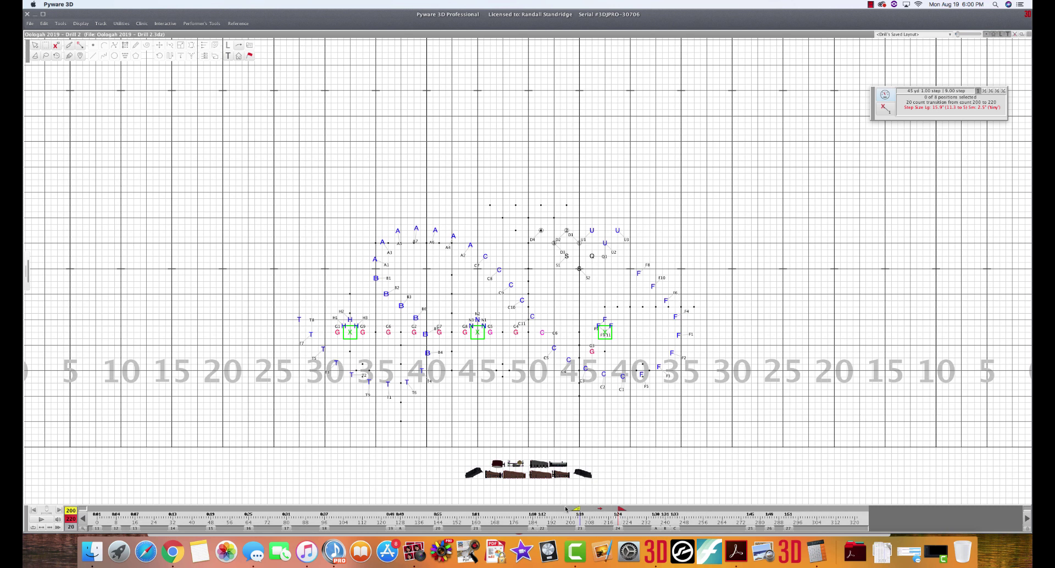
pyautogui.moveTo(564, 509); pyautogui.dragTo(473, 523)
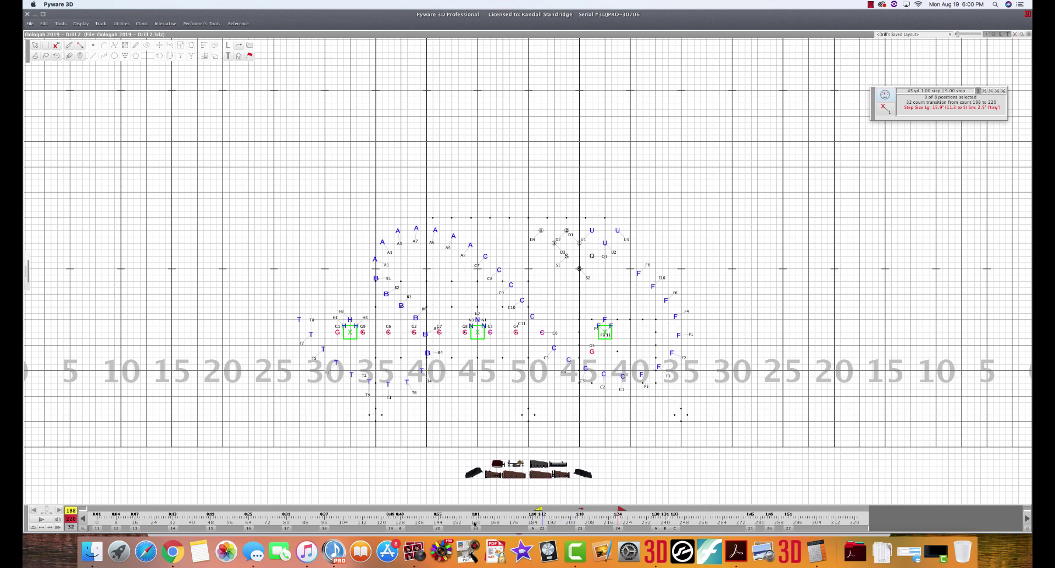
pyautogui.click(44, 520)
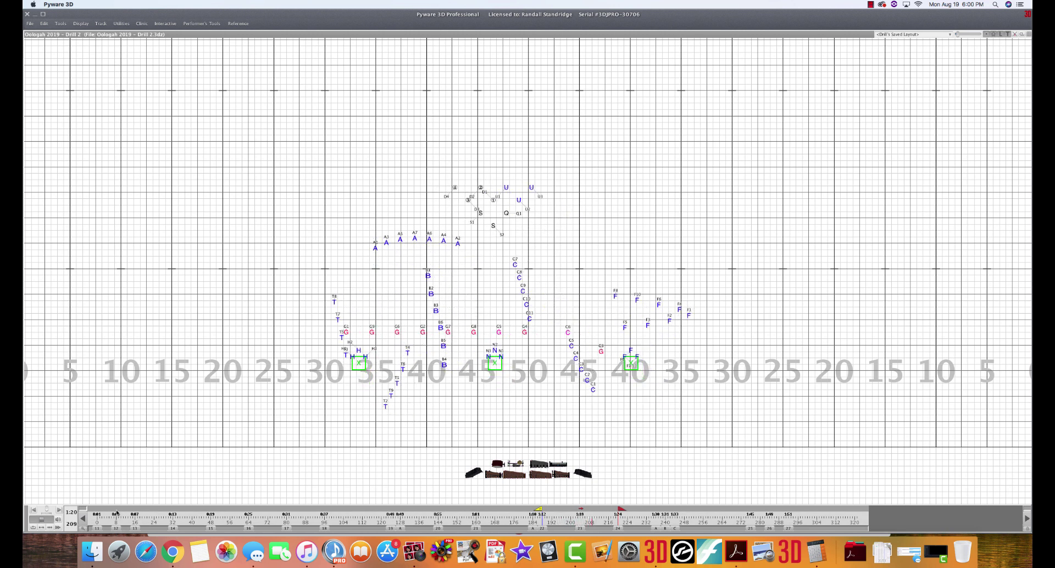
pyautogui.click(43, 521)
# Return to count 204 and play the transition from count 188 into the horizontal F line
pyautogui.click(580, 528)
pyautogui.click(581, 530)
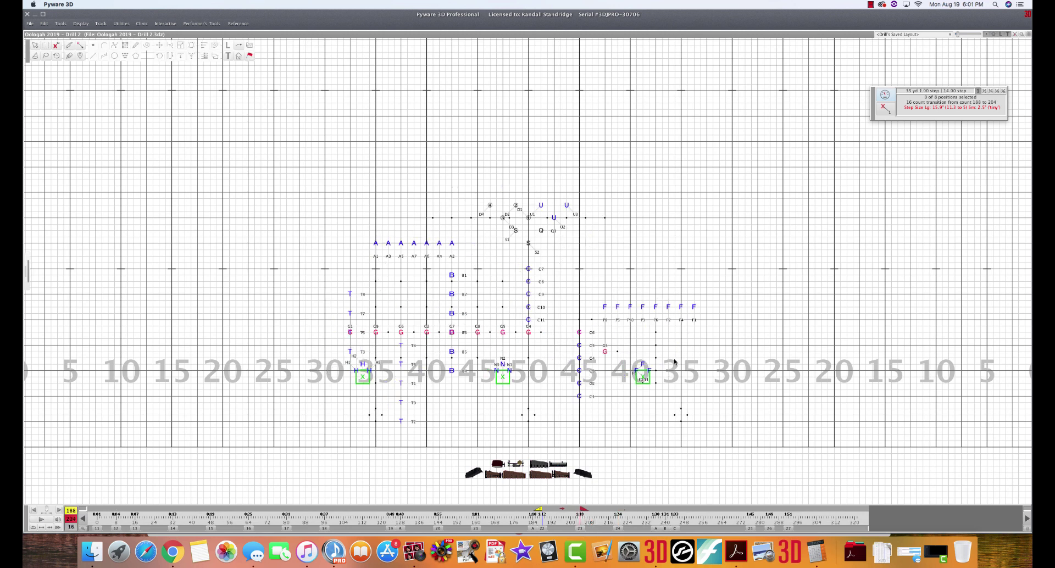
pyautogui.click(35, 520)
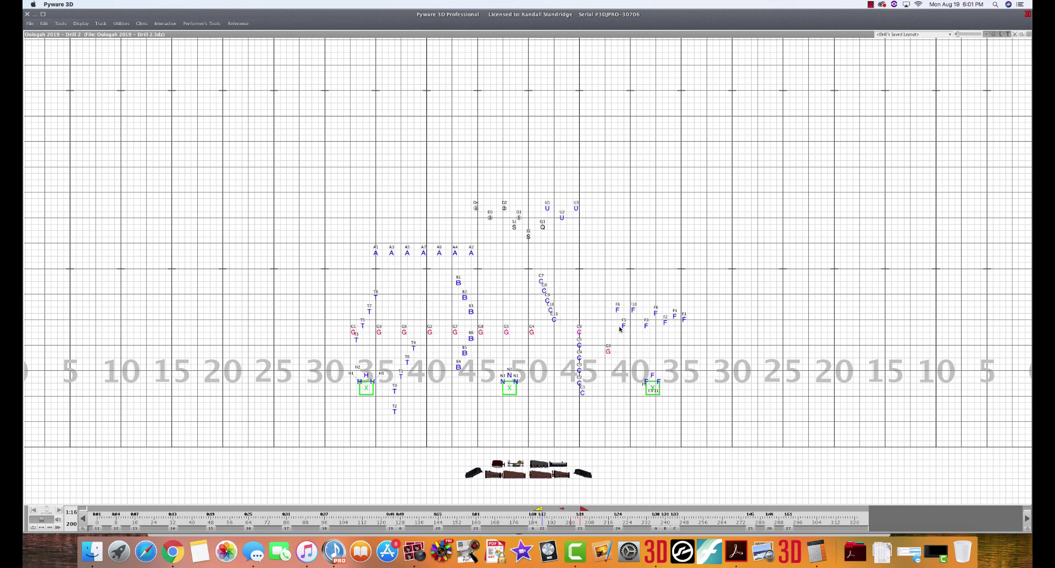
# Swap the first and third F performers of the count 204 line from this count to the end of the drill
pyautogui.click(634, 299)
pyautogui.keyDown('shift'); pyautogui.click(605, 304); pyautogui.keyUp('shift')
pyautogui.press('super+w')
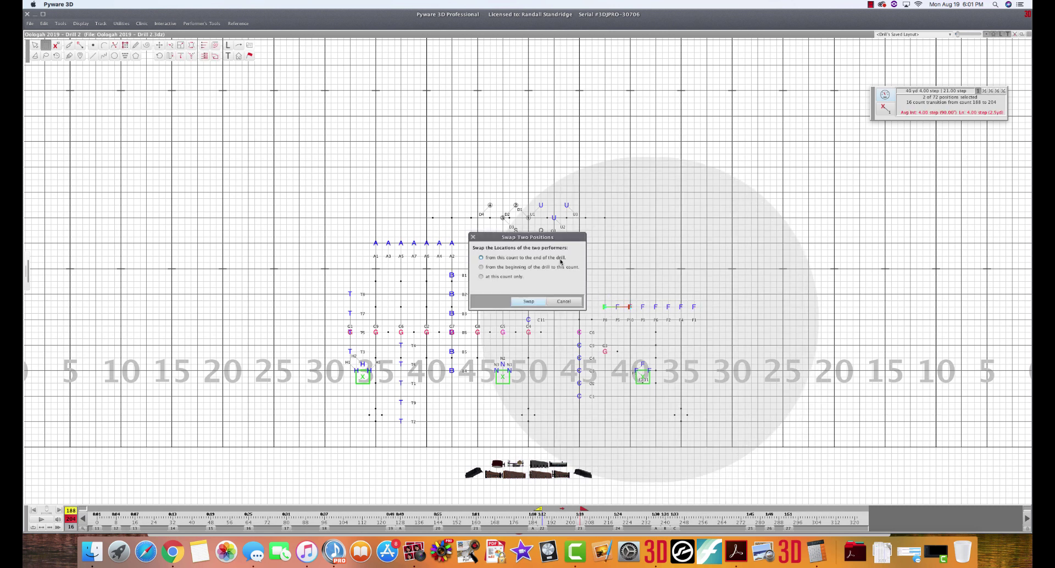
pyautogui.click(527, 302)
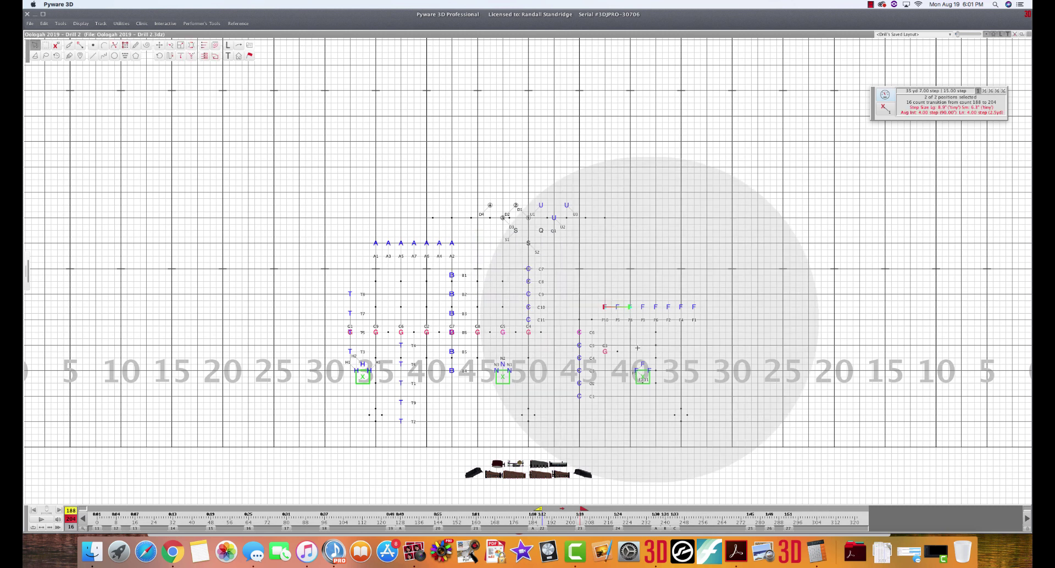
pyautogui.press('Return')
# Select the eight F performers on the count 220 arc, start pasting the copied positions onto them and clear the matching lines
pyautogui.click(624, 527)
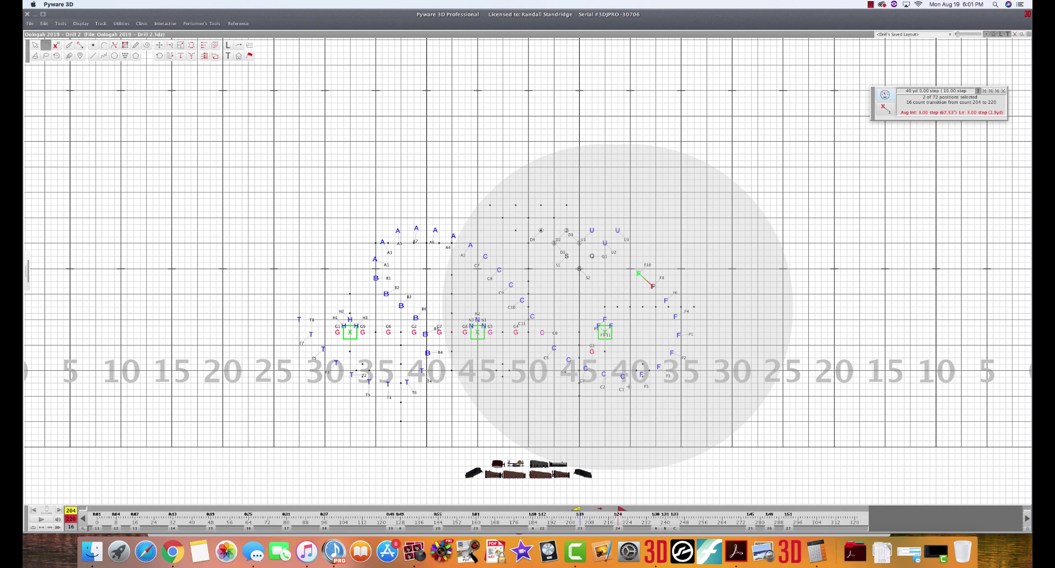
pyautogui.moveTo(632, 389); pyautogui.dragTo(709, 266)
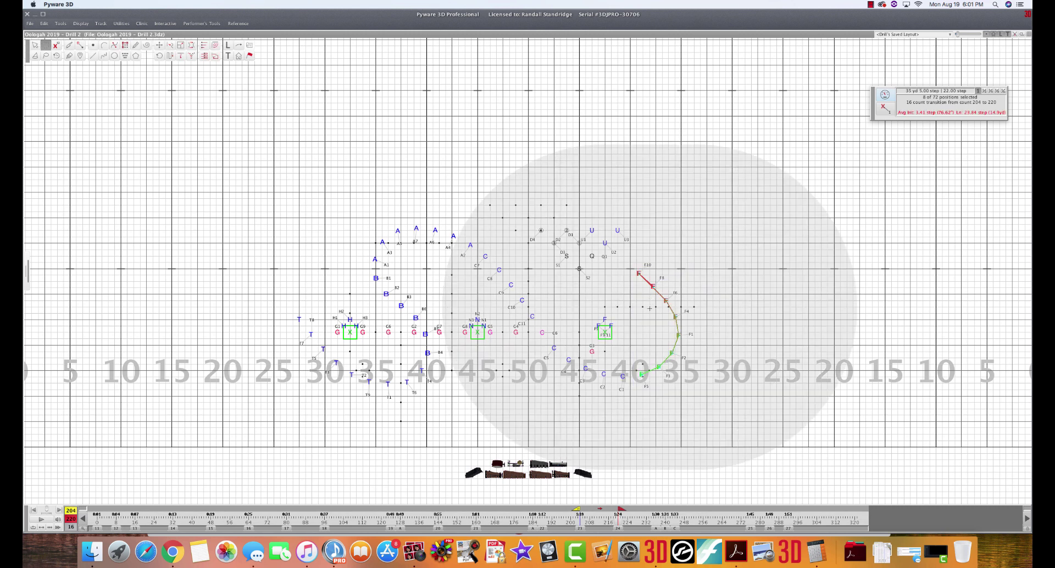
pyautogui.press('super+v')
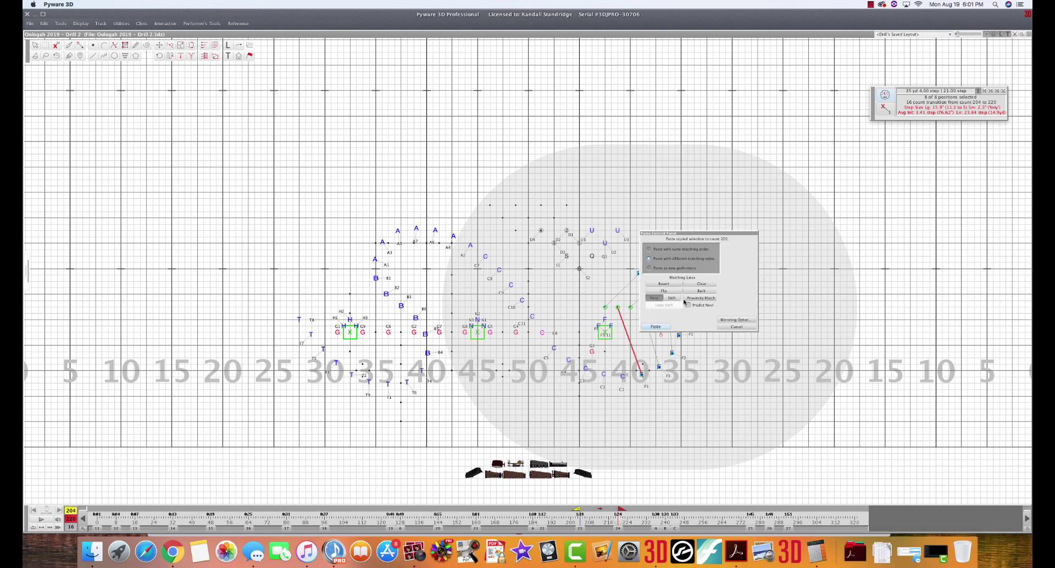
pyautogui.click(689, 283)
pyautogui.moveTo(698, 235); pyautogui.dragTo(799, 226)
# Match the arc positions to every second F performer outward along the count 204 line and the remaining ones back inward, and apply the paste
pyautogui.moveTo(641, 374); pyautogui.dragTo(605, 307)
pyautogui.click(630, 307)
pyautogui.click(656, 307)
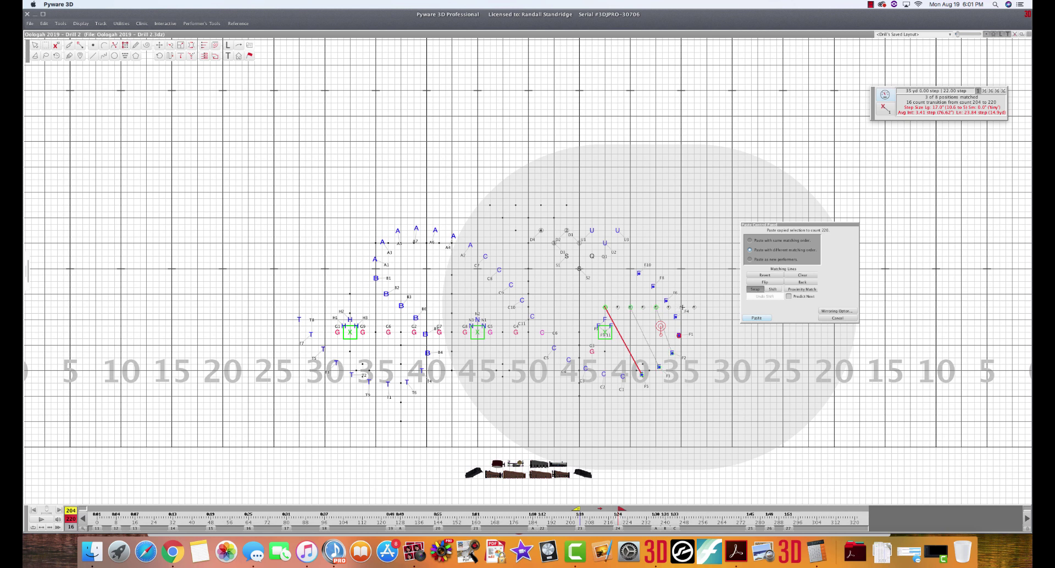
pyautogui.click(693, 307)
pyautogui.click(669, 307)
pyautogui.click(643, 307)
pyautogui.click(617, 307)
pyautogui.click(757, 317)
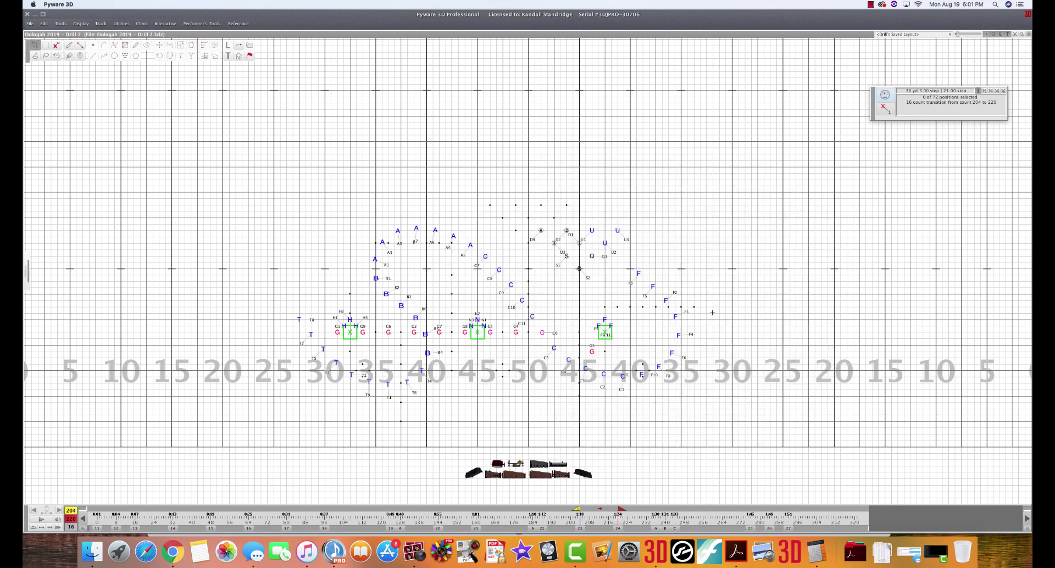
pyautogui.press('b')
pyautogui.moveTo(530, 282); pyautogui.dragTo(624, 214)
pyautogui.press('p')
pyautogui.press('Return')
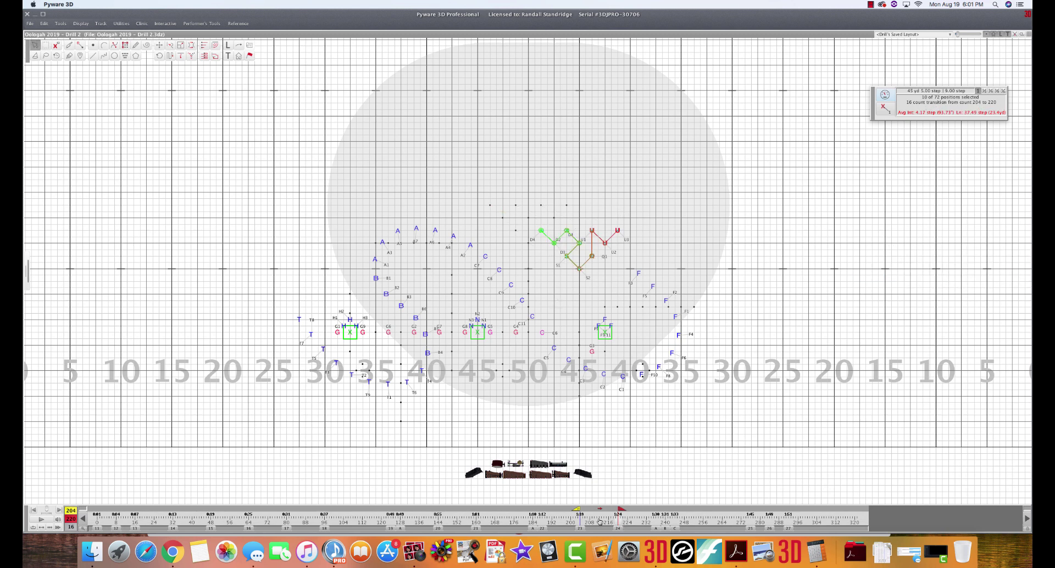
pyautogui.click(552, 516)
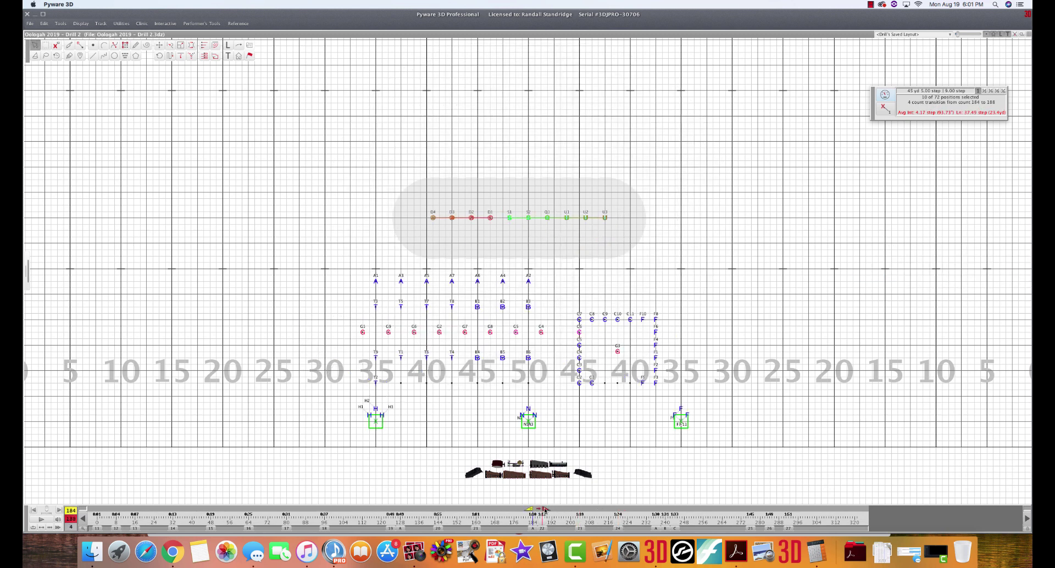
# At count 236, select the eight F performers' arc and clear their old positions so they hold the count 220 arc
pyautogui.click(643, 512)
pyautogui.click(634, 512)
pyautogui.click(655, 528)
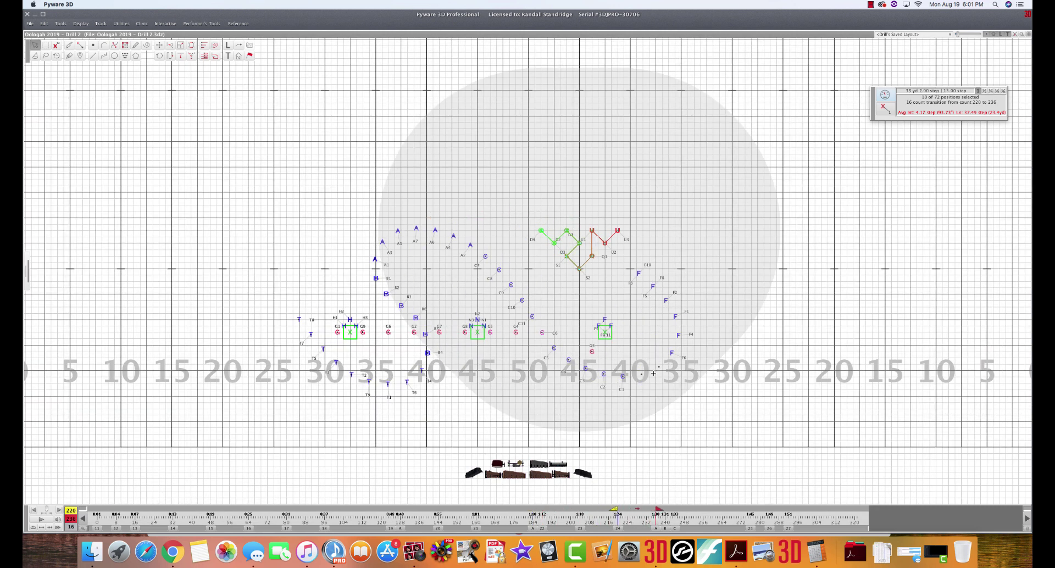
pyautogui.moveTo(626, 392); pyautogui.dragTo(707, 265)
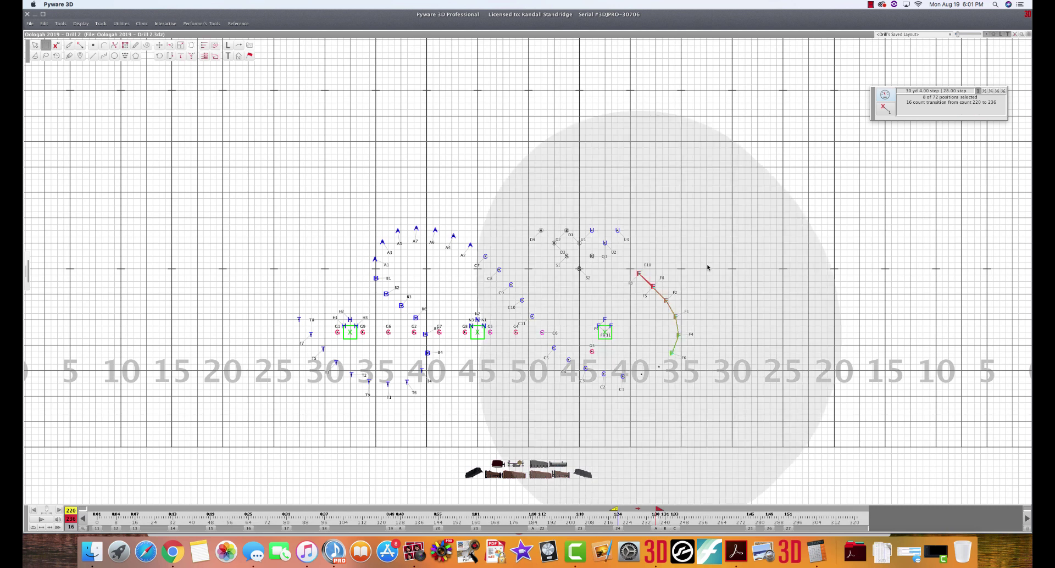
pyautogui.press('Delete')
pyautogui.press('Return')
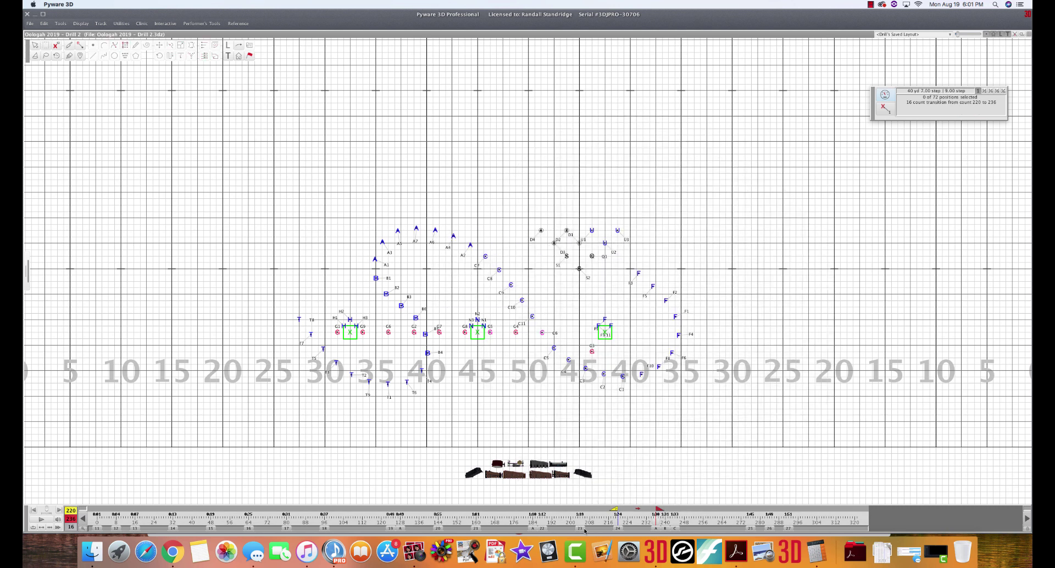
# Play the drill from count 184 through count 233 to check the transitions into and out of count 204
pyautogui.click(584, 528)
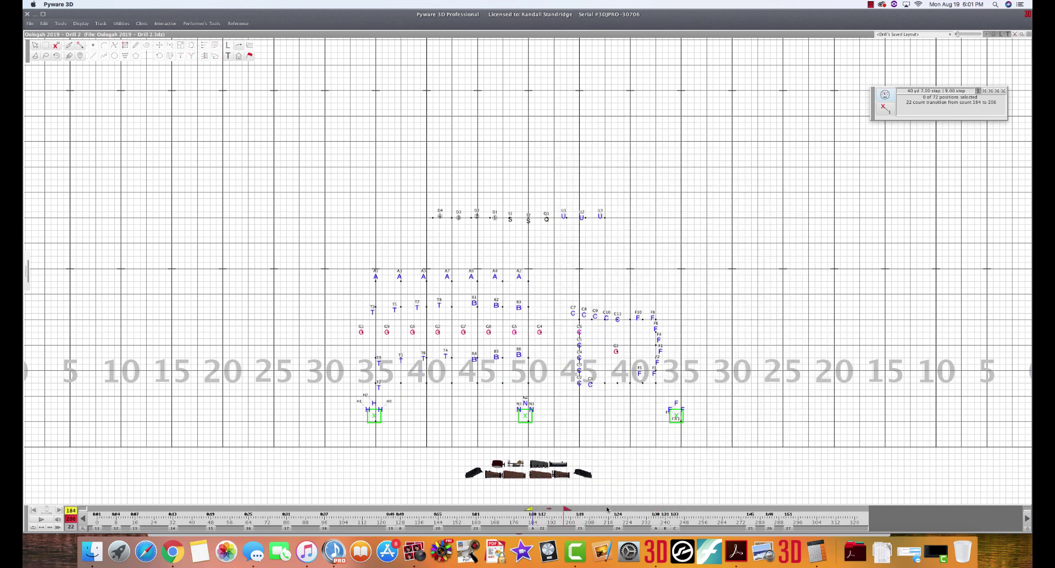
pyautogui.moveTo(613, 510); pyautogui.dragTo(642, 512)
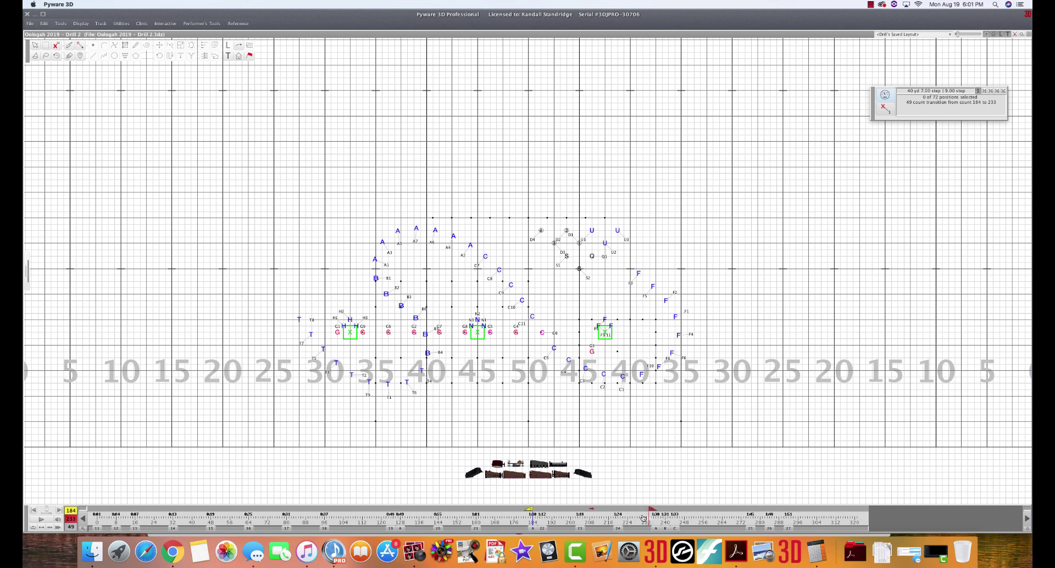
pyautogui.click(49, 523)
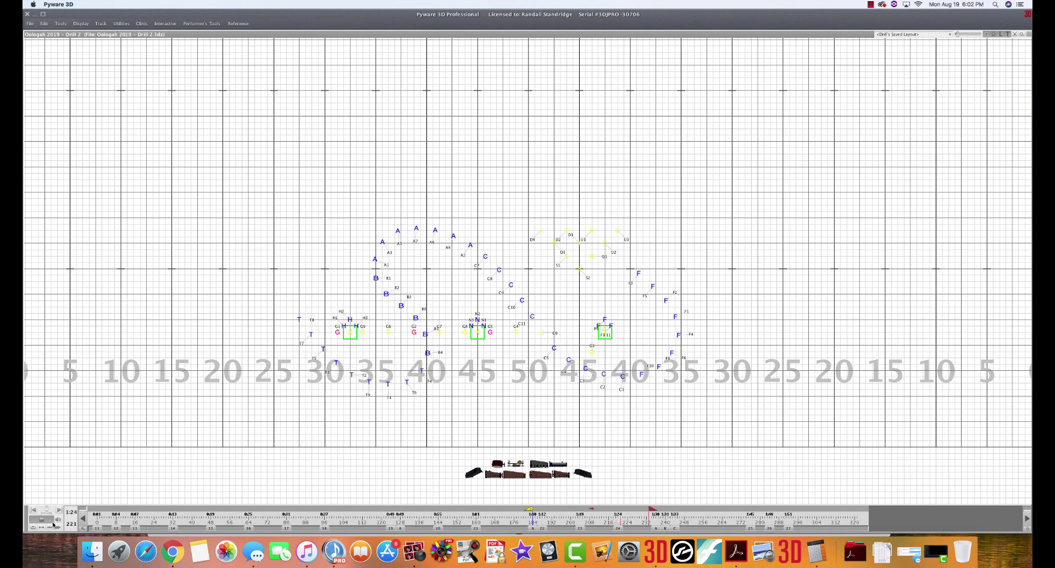
pyautogui.click(51, 523)
# At count 204, rearrange the vertical column of six C performers into a horizontal line with a 2-step interval
pyautogui.click(580, 529)
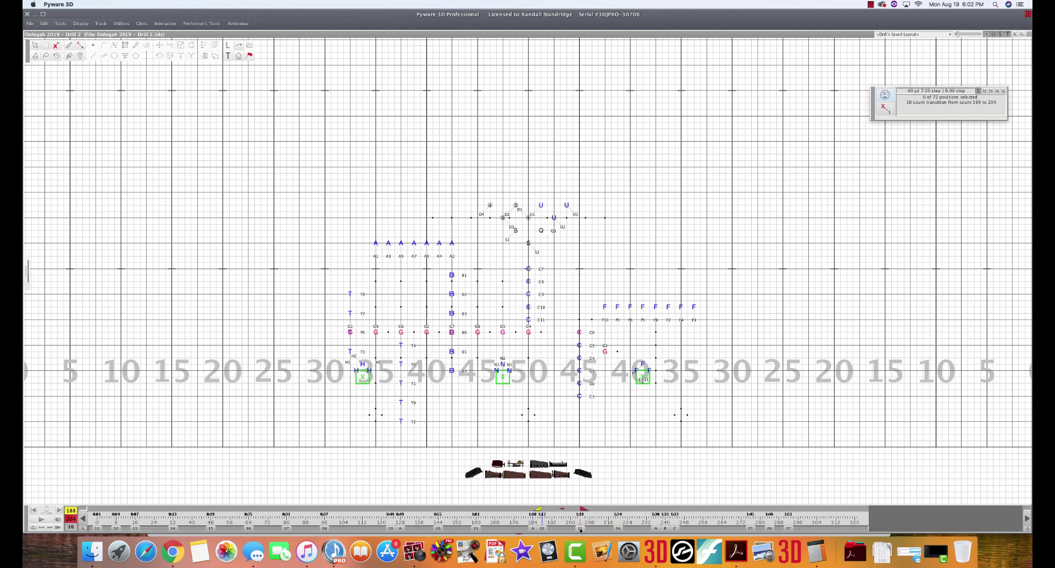
pyautogui.doubleClick(605, 307)
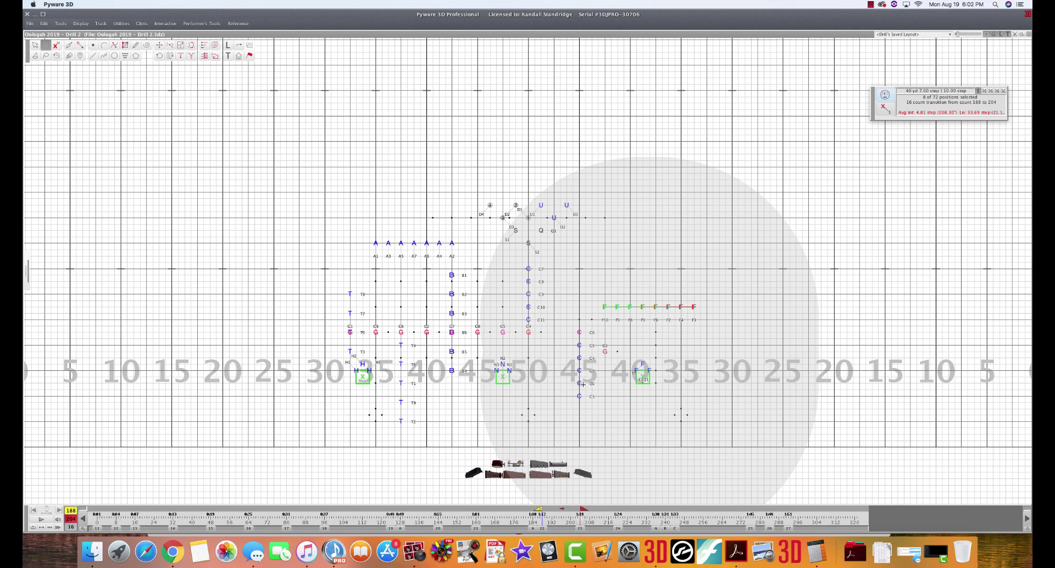
pyautogui.moveTo(569, 399); pyautogui.dragTo(586, 319)
pyautogui.press('l')
pyautogui.click(542, 371)
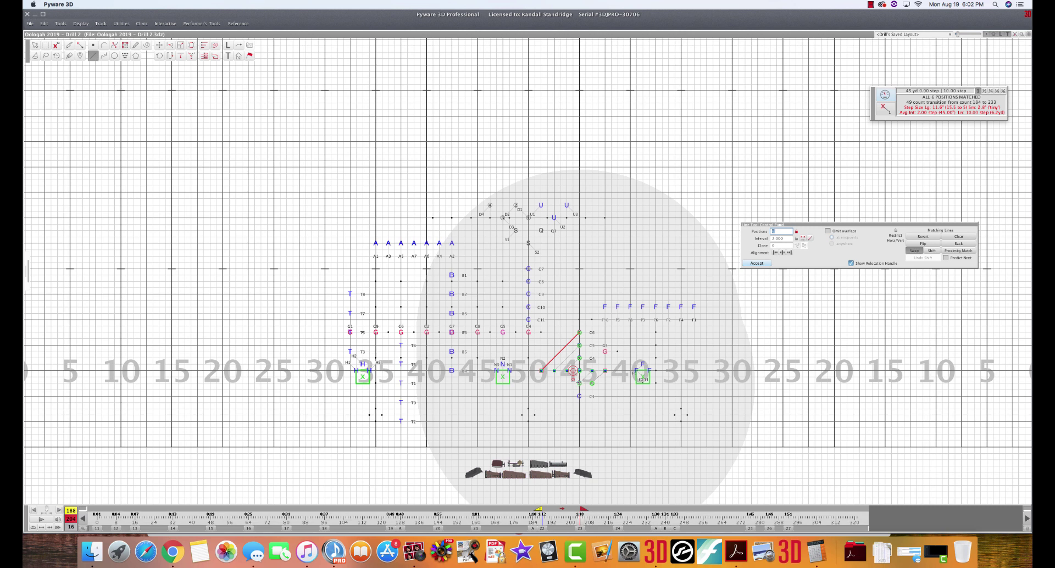
pyautogui.press('Return')
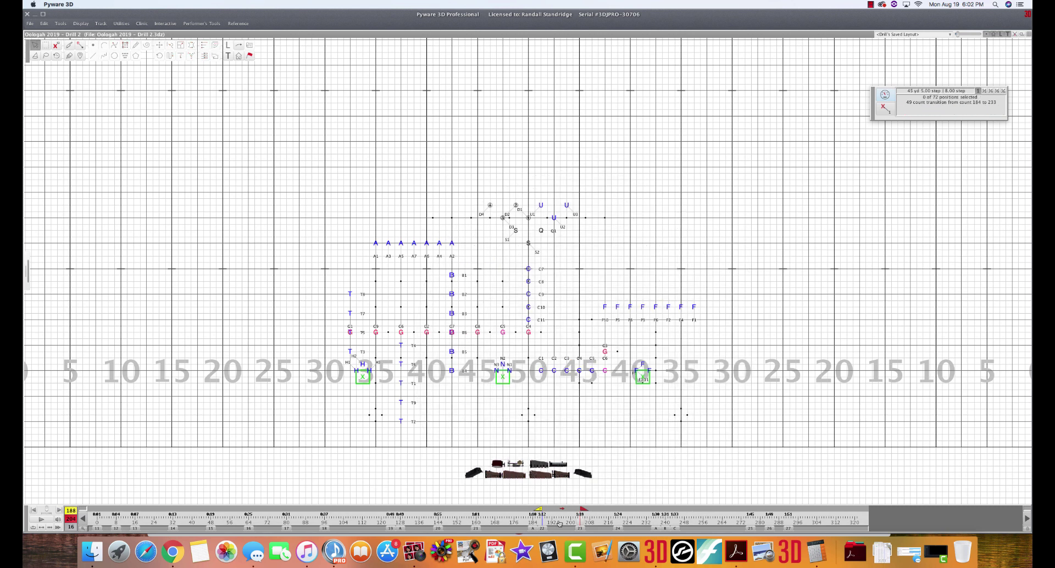
# Reverse the order of the six C performers on the lower arc at count 220
pyautogui.click(618, 528)
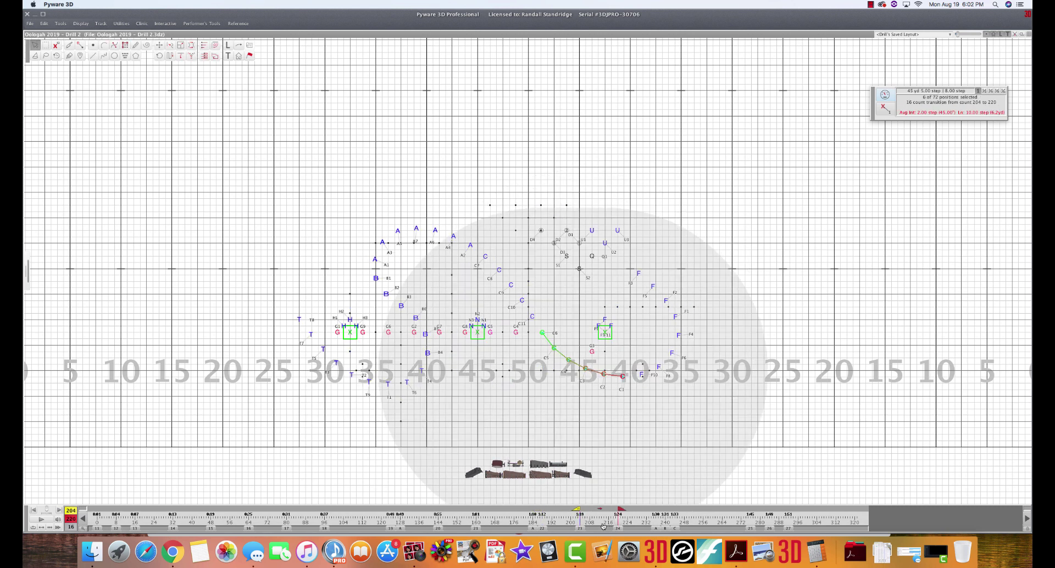
pyautogui.press('super+e')
pyautogui.press('f')
pyautogui.press('Return')
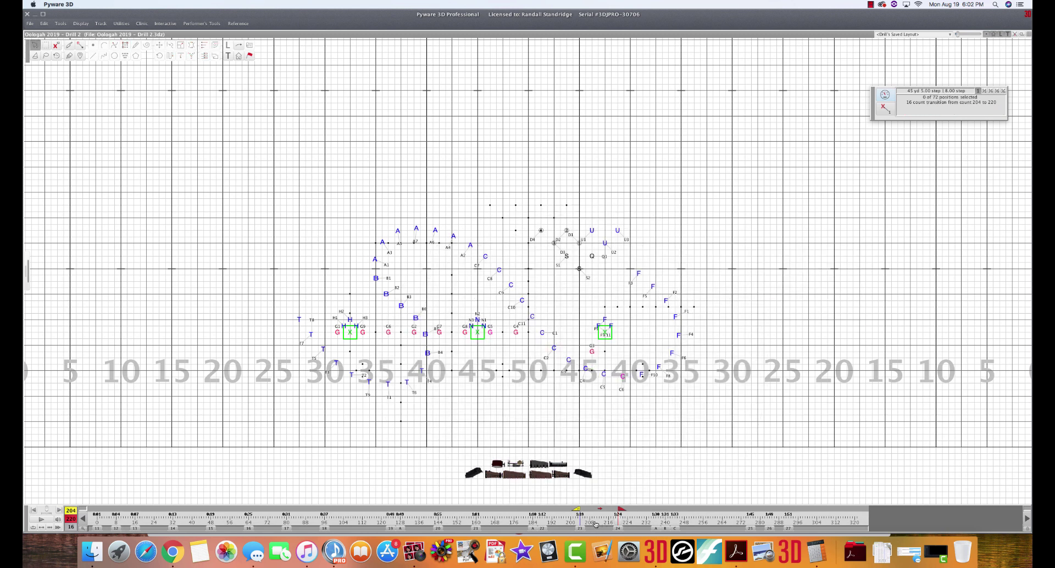
# Play the drill from count 188 through count 224 to check the C performers' paths
pyautogui.click(580, 528)
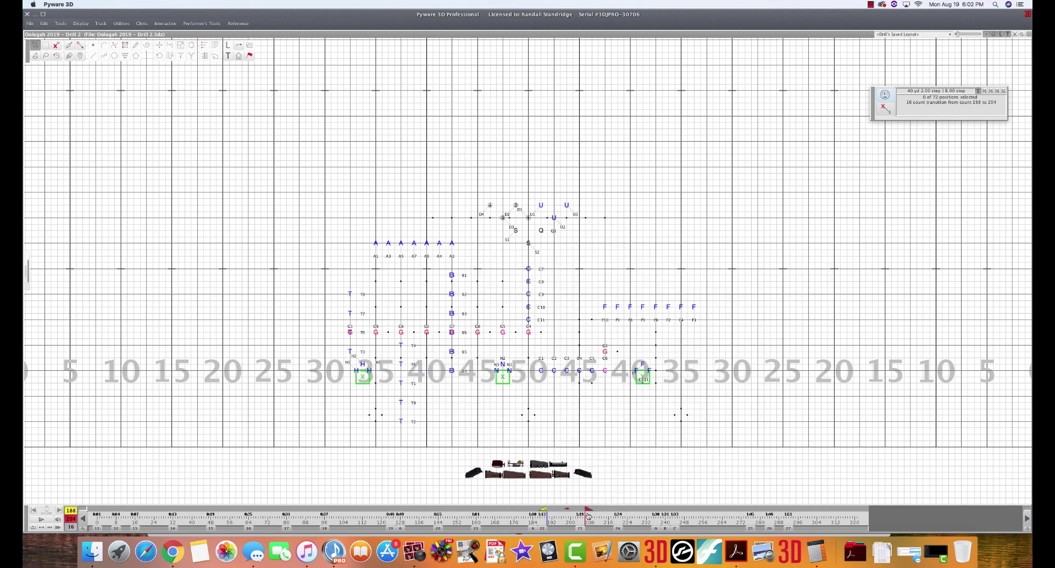
pyautogui.moveTo(583, 510); pyautogui.dragTo(629, 510)
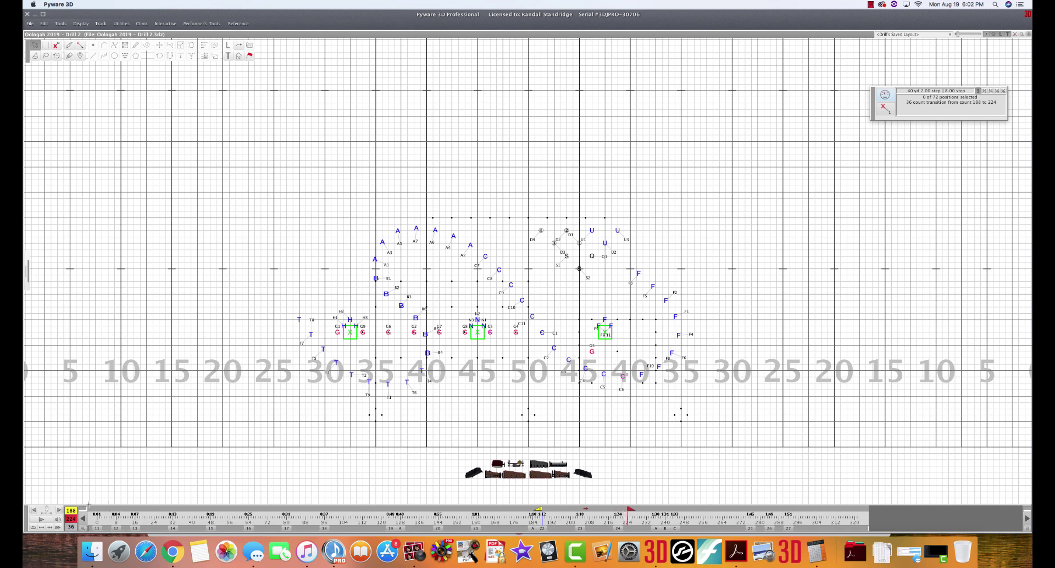
pyautogui.click(39, 519)
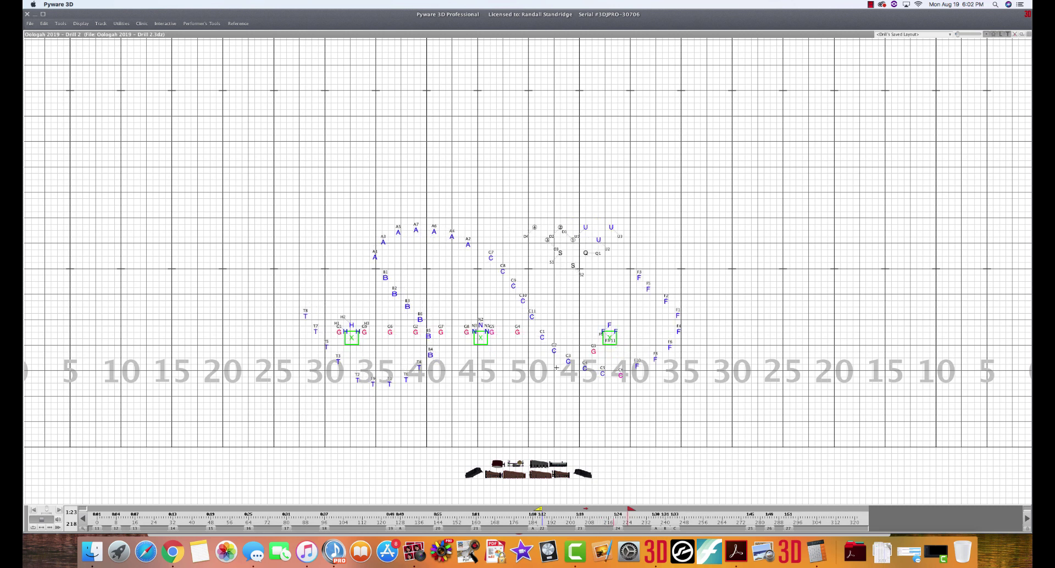
pyautogui.press('space')
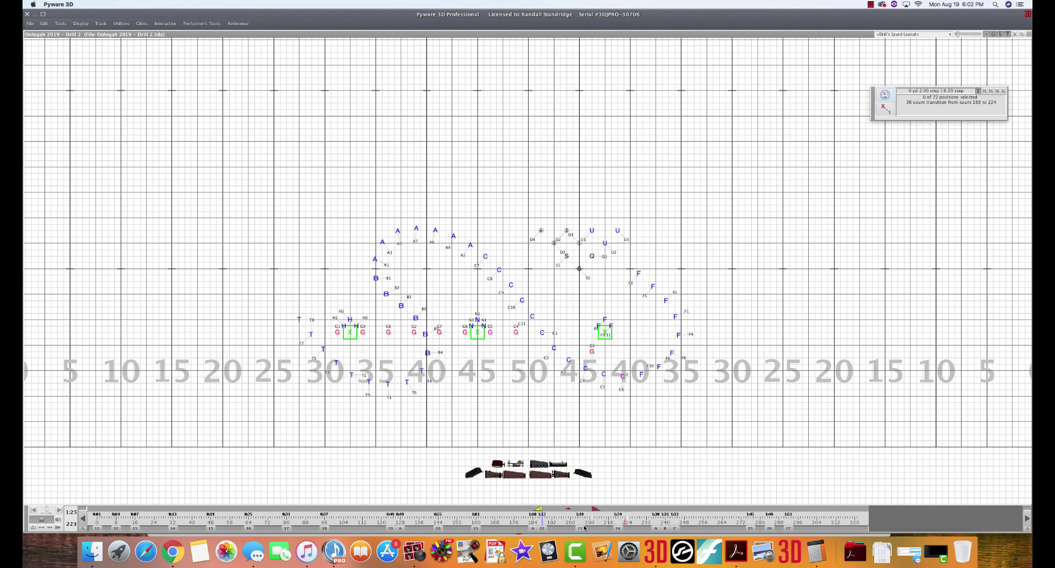
# Reverse the order of the six C performers on the count 204 horizontal line and on the count 220 arc, pasting with a different matching order
pyautogui.click(592, 522)
pyautogui.moveTo(527, 380); pyautogui.dragTo(603, 363)
pyautogui.press('super+v')
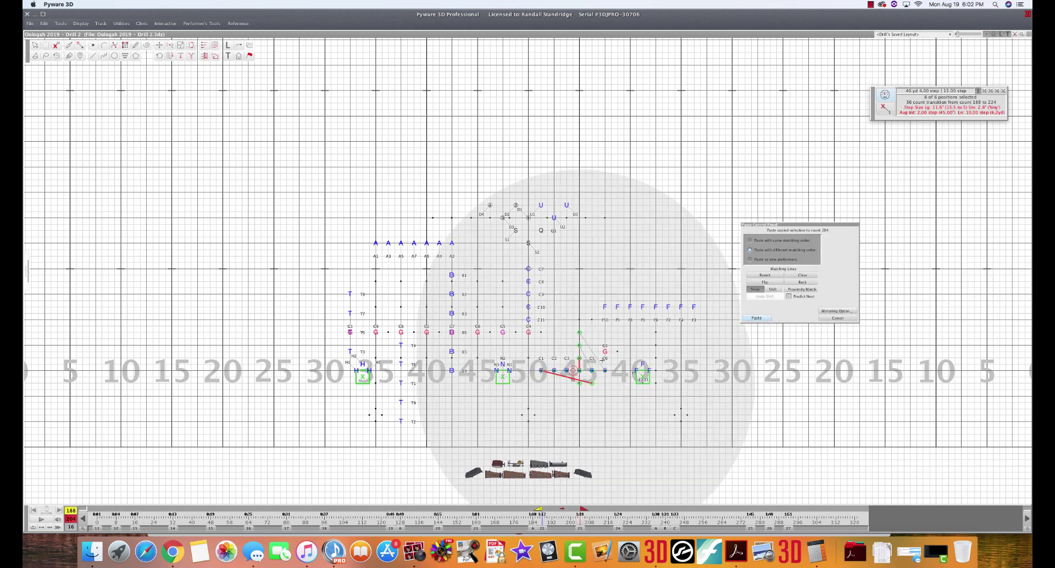
pyautogui.click(757, 317)
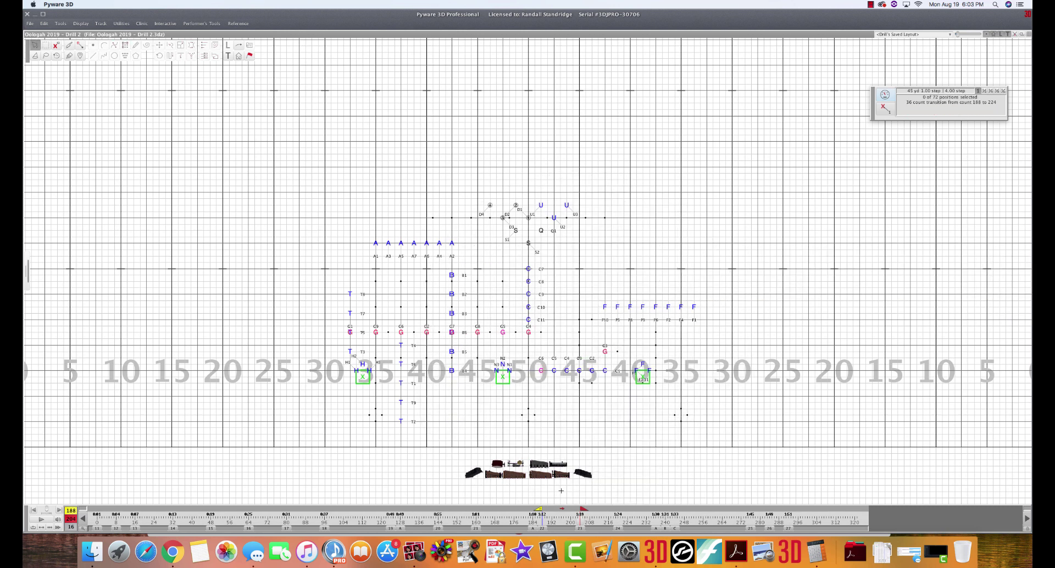
pyautogui.click(622, 530)
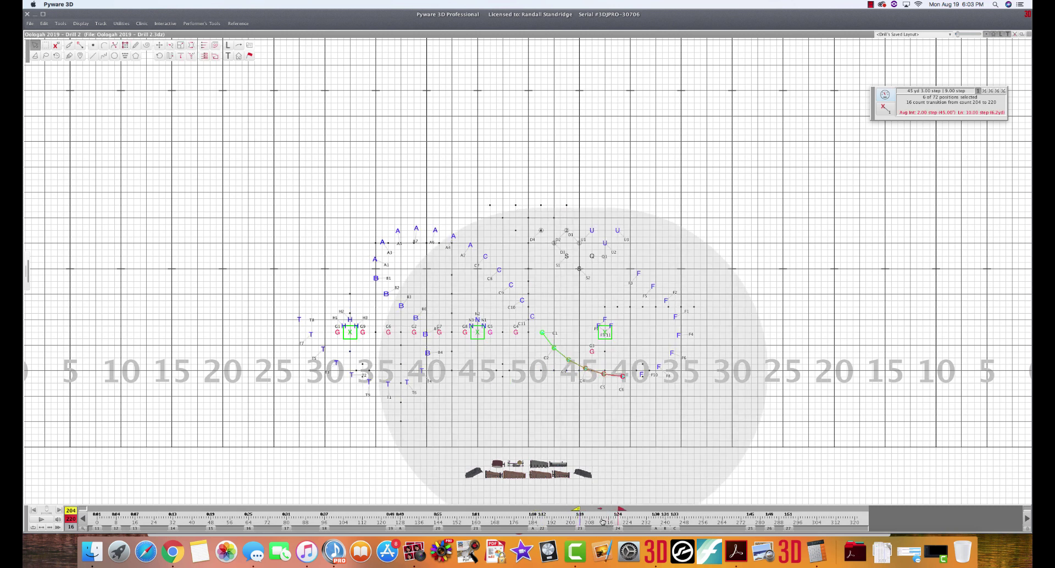
pyautogui.press('super+v')
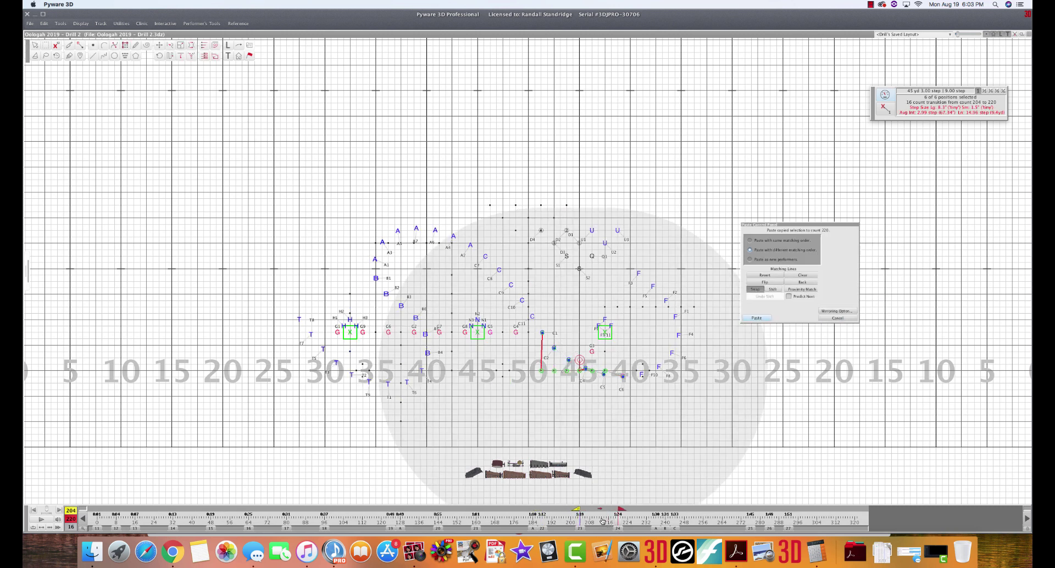
pyautogui.press('Return')
# Play from count 188 to count 224 again to review the reordered C line and arc
pyautogui.click(580, 529)
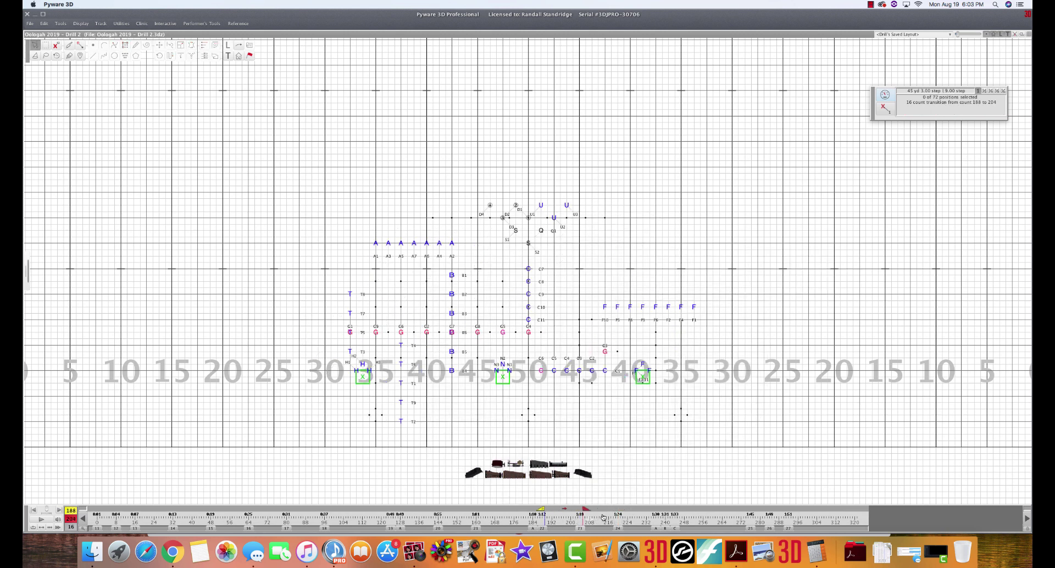
pyautogui.moveTo(585, 508); pyautogui.dragTo(627, 510)
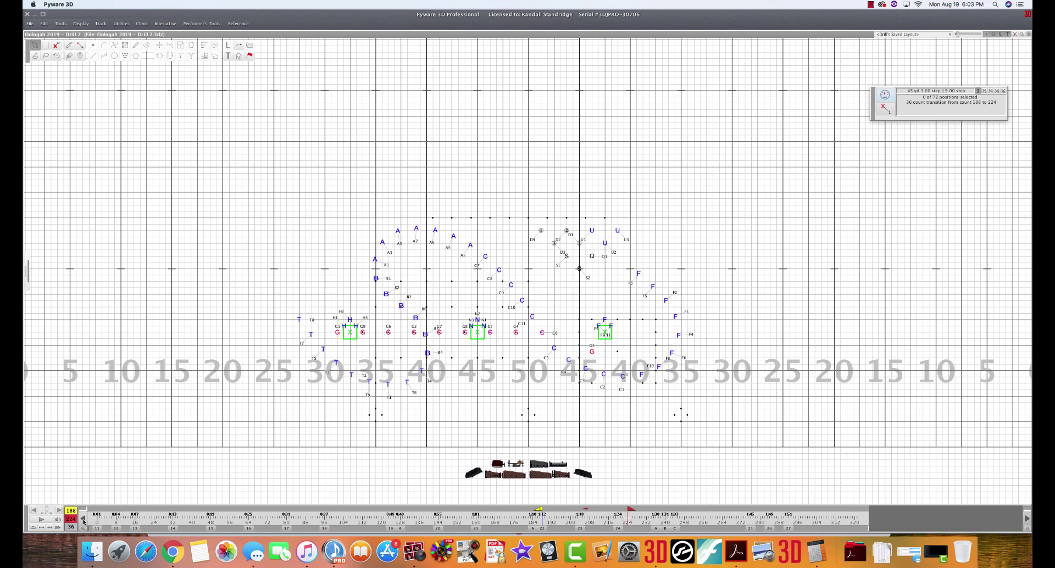
pyautogui.click(47, 522)
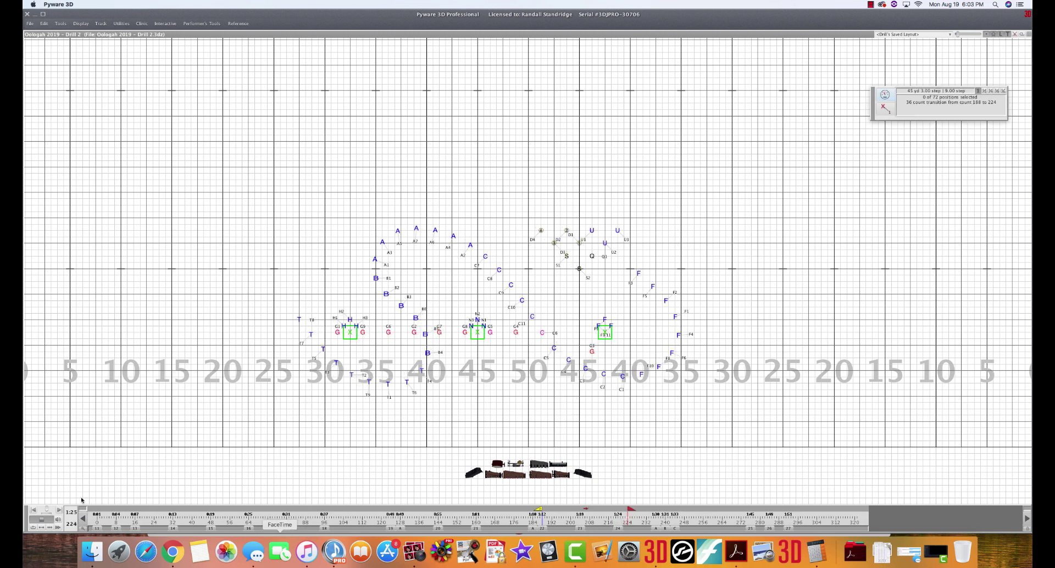
# At count 204, move the horizontal line of eight F performers four steps outward, toward the 30-yard line
pyautogui.click(617, 528)
pyautogui.click(579, 529)
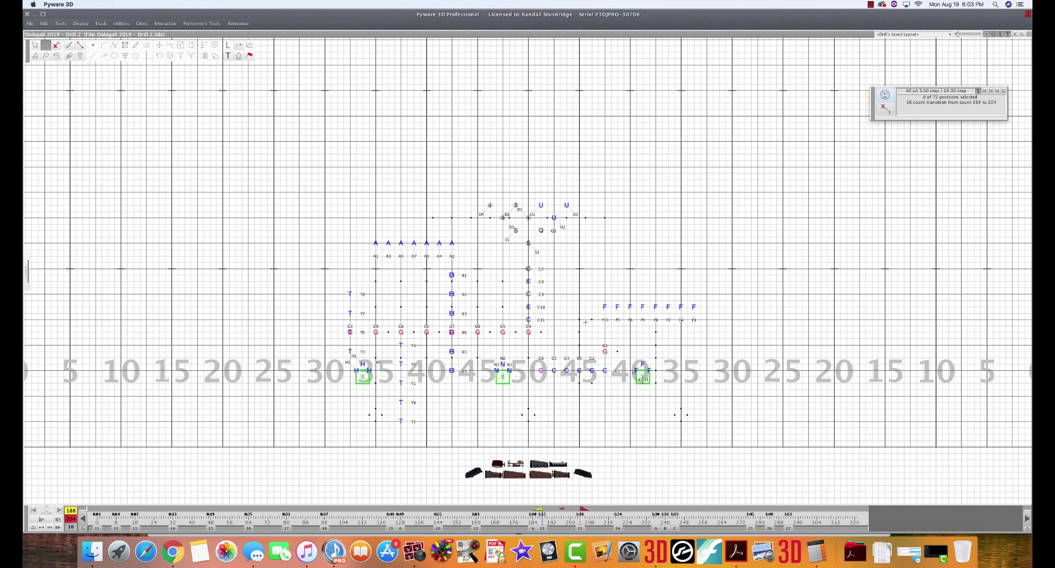
pyautogui.moveTo(582, 324); pyautogui.dragTo(717, 297)
pyautogui.press('p')
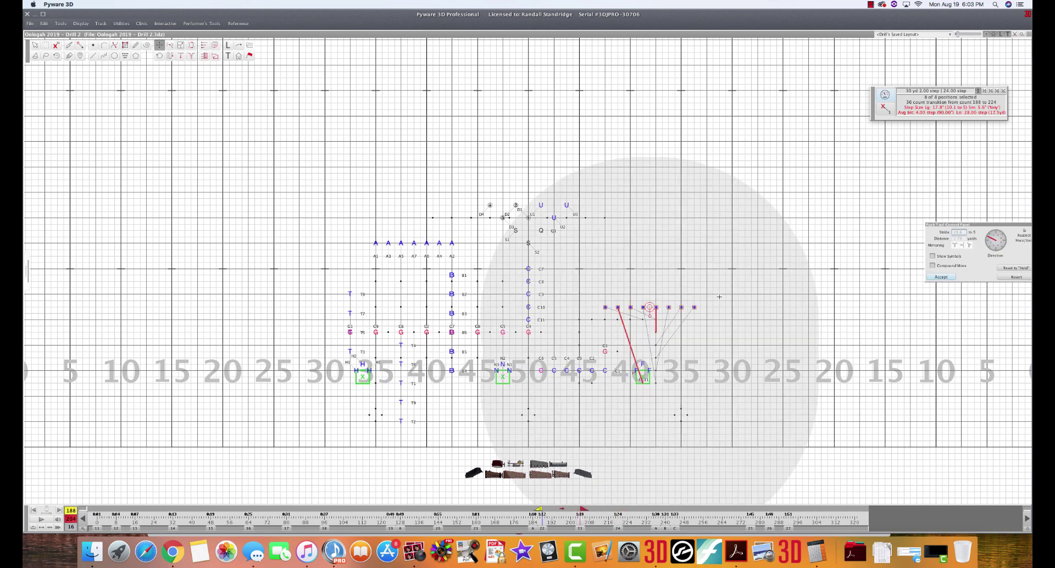
pyautogui.press('Up')
pyautogui.press('Right')
pyautogui.press('Right')
pyautogui.press('Right')
pyautogui.press('Right')
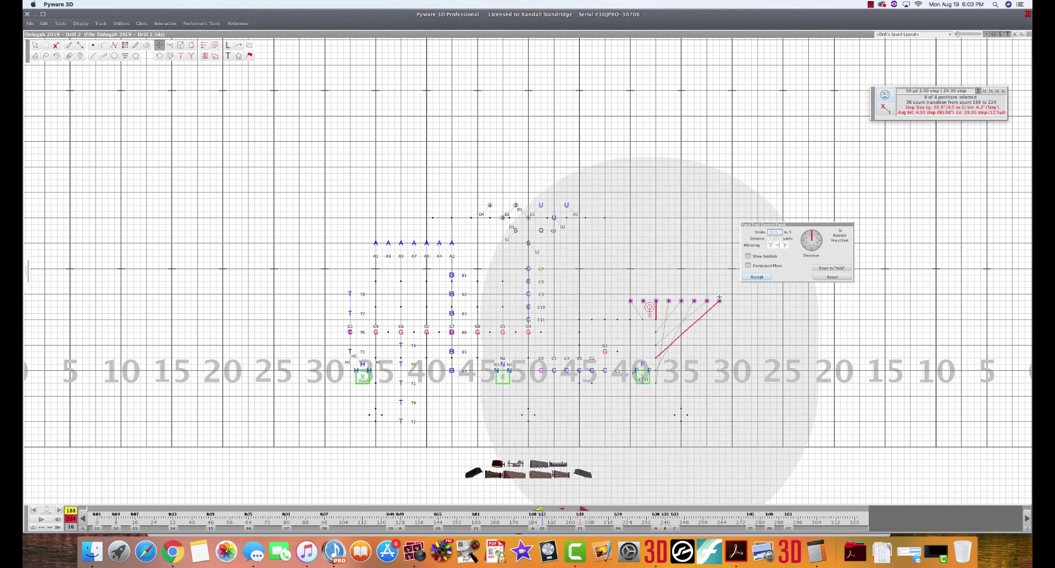
pyautogui.press('Return')
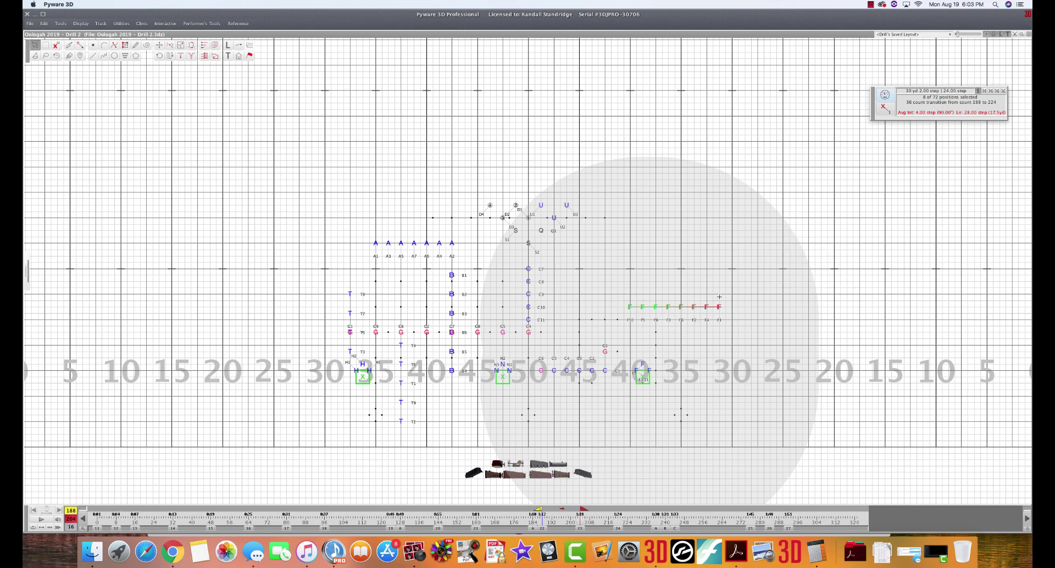
# Paste the eight F performers onto their count 220 arc, previewing the transition from count 204 before applying
pyautogui.click(618, 529)
pyautogui.click(619, 530)
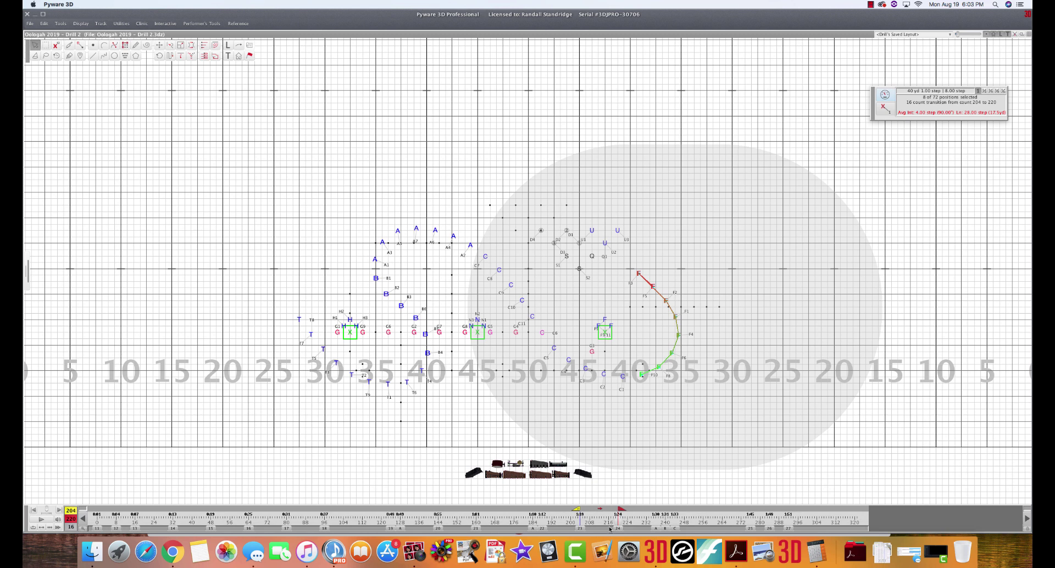
pyautogui.press('super+v')
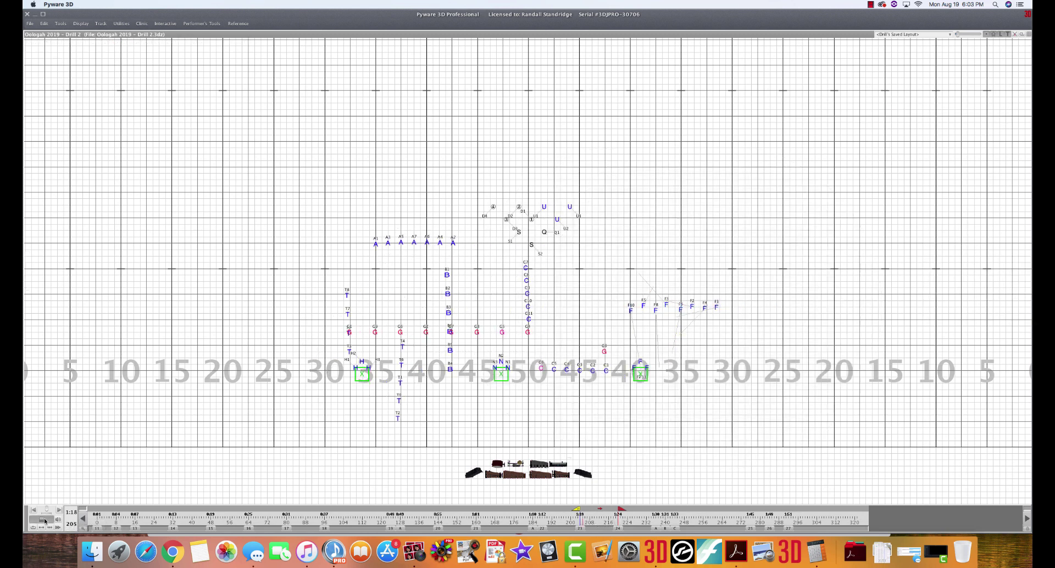
pyautogui.click(44, 520)
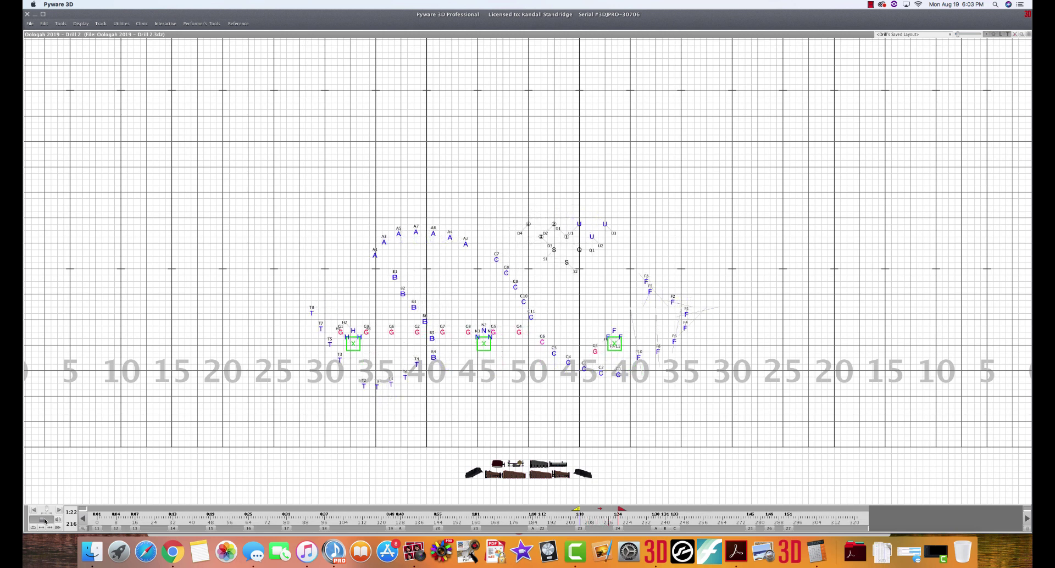
pyautogui.click(559, 267)
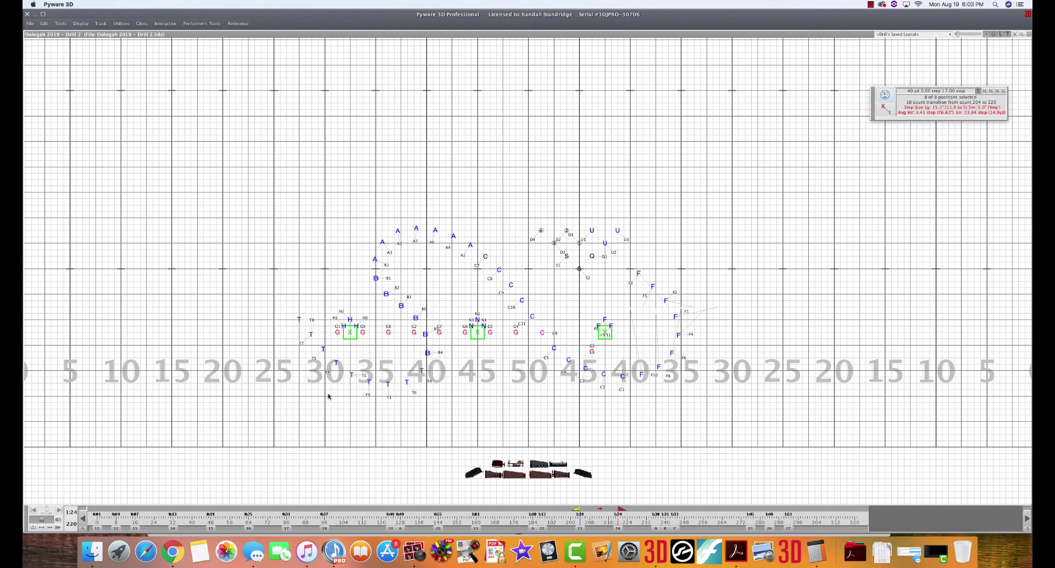
pyautogui.click(756, 318)
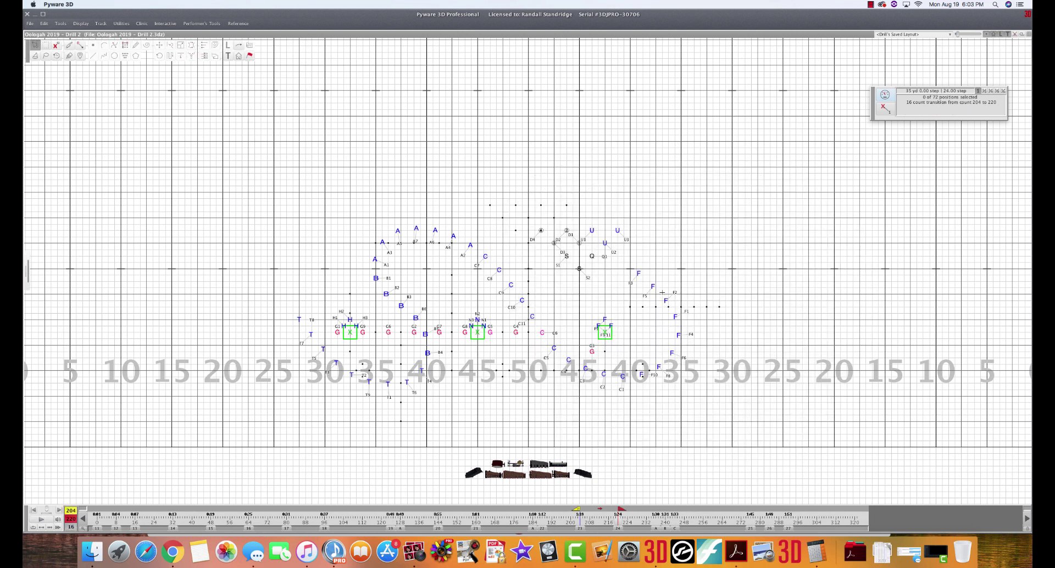
# Swap the two F performers at the back end of the count 220 arc and play their transition
pyautogui.moveTo(629, 292); pyautogui.dragTo(658, 267)
pyautogui.press('super+w')
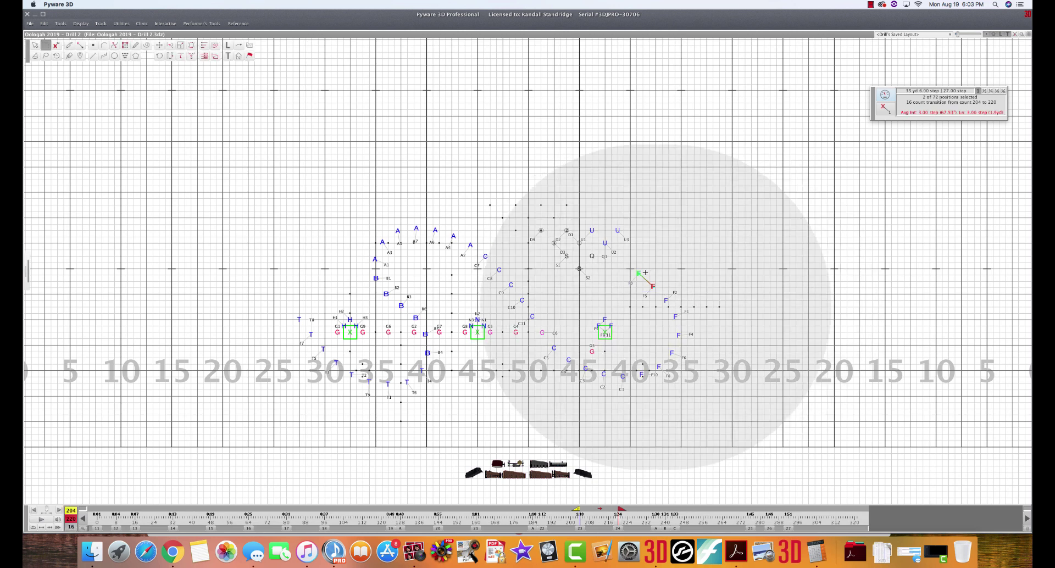
pyautogui.click(528, 301)
pyautogui.moveTo(631, 272); pyautogui.dragTo(654, 294)
pyautogui.click(42, 519)
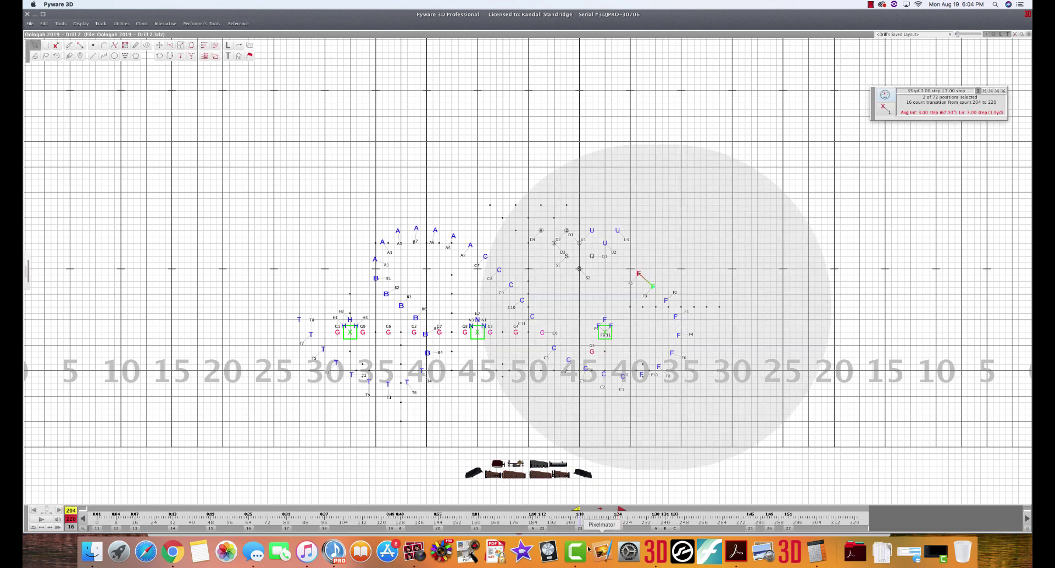
# Select the horizontal line of eight G performers, set the transition to counts 188–220, and place three G performers on the three green X squares
pyautogui.click(580, 528)
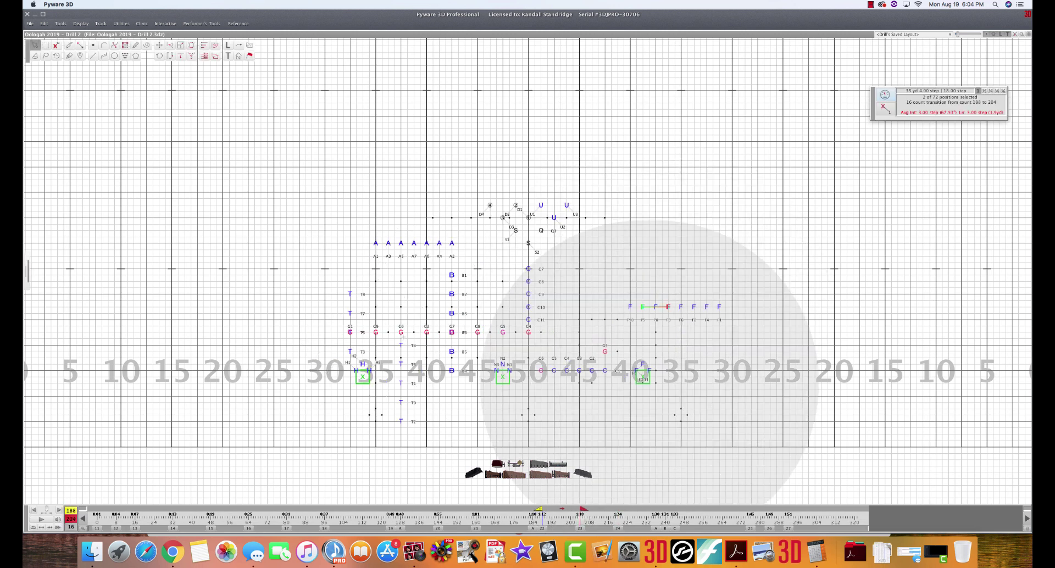
pyautogui.doubleClick(375, 334)
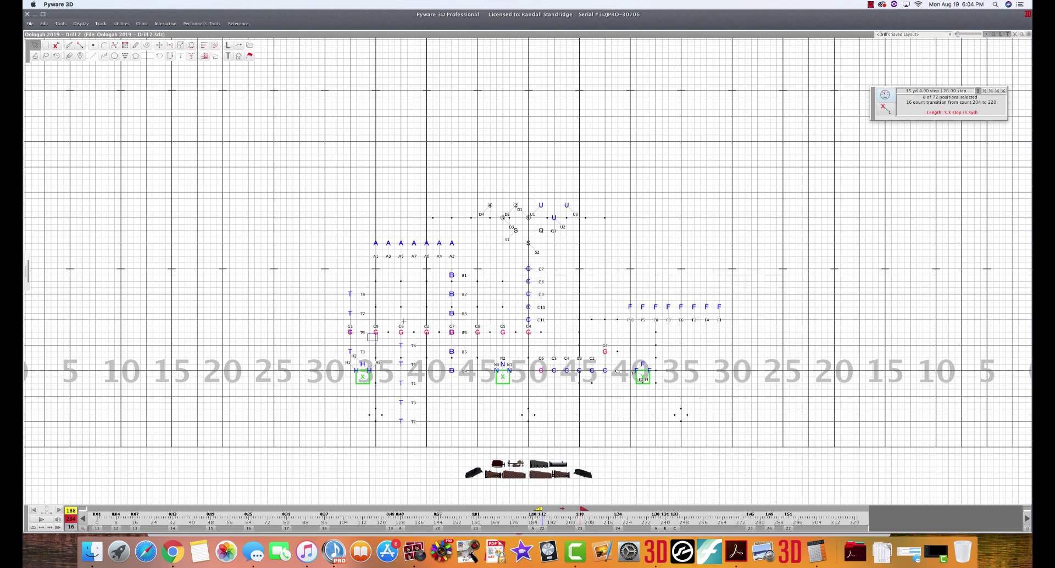
pyautogui.moveTo(581, 508); pyautogui.dragTo(618, 510)
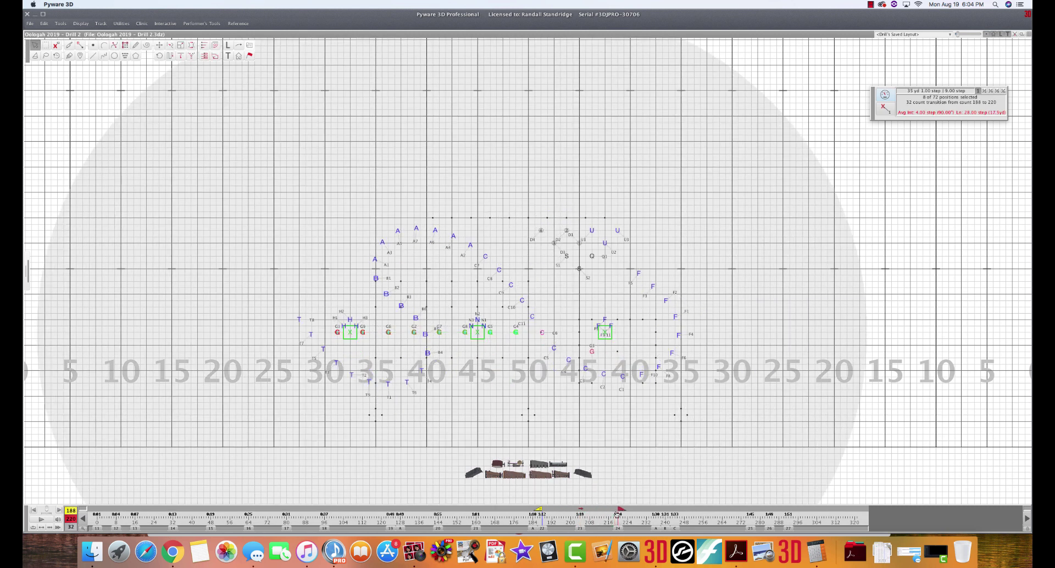
pyautogui.press('i')
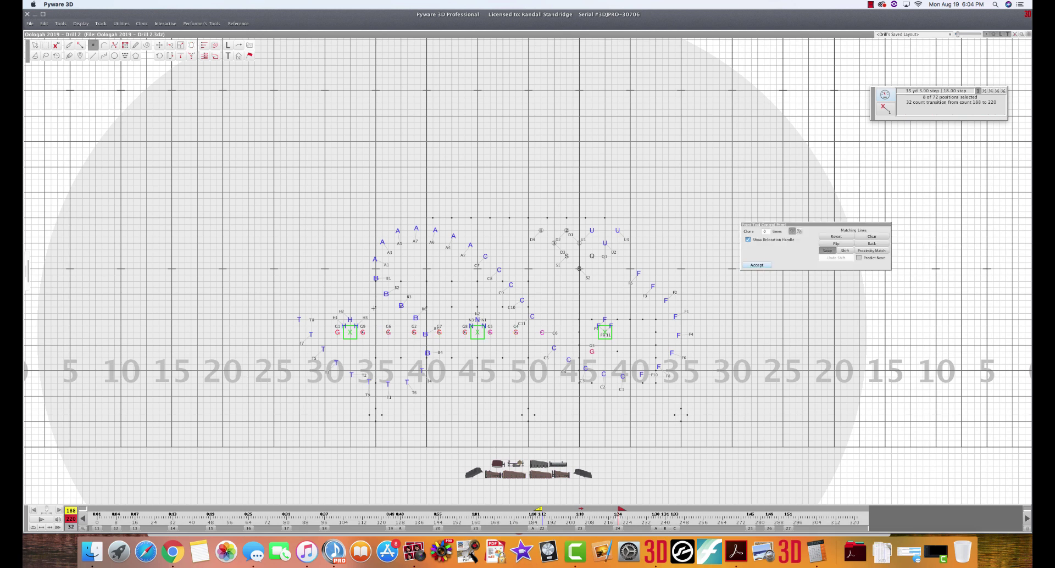
pyautogui.click(337, 282)
pyautogui.moveTo(542, 333); pyautogui.dragTo(605, 333)
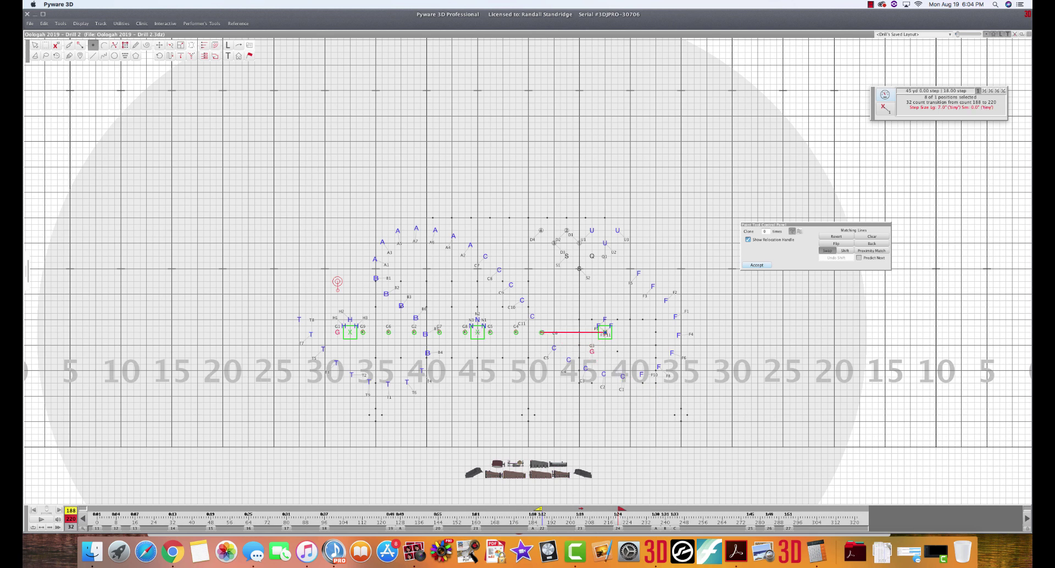
pyautogui.moveTo(541, 333); pyautogui.dragTo(477, 333)
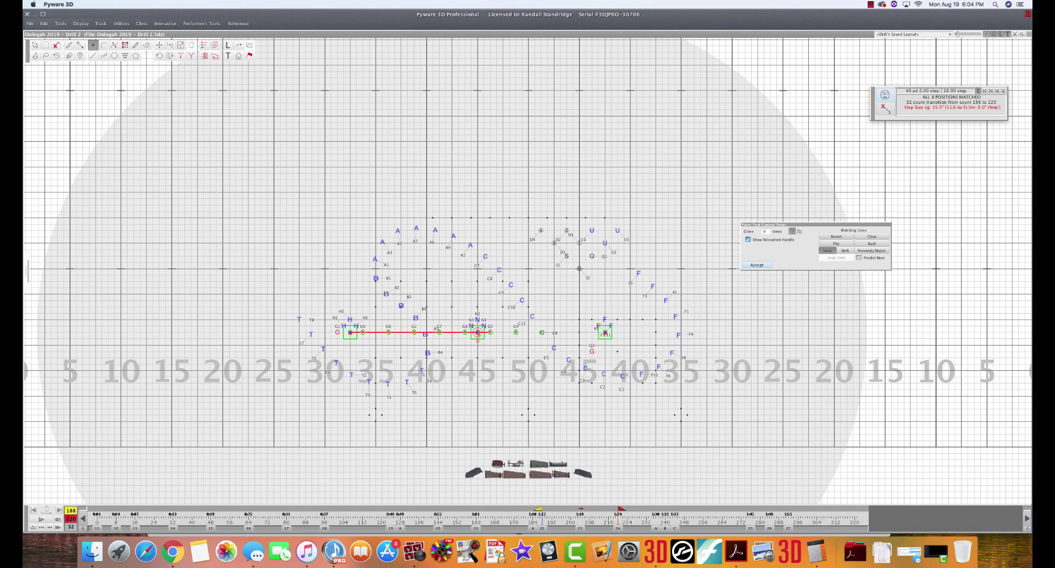
# Place the other five G performers at count 220, three spread along a front row and two along a back row
pyautogui.click(554, 408)
pyautogui.click(680, 408)
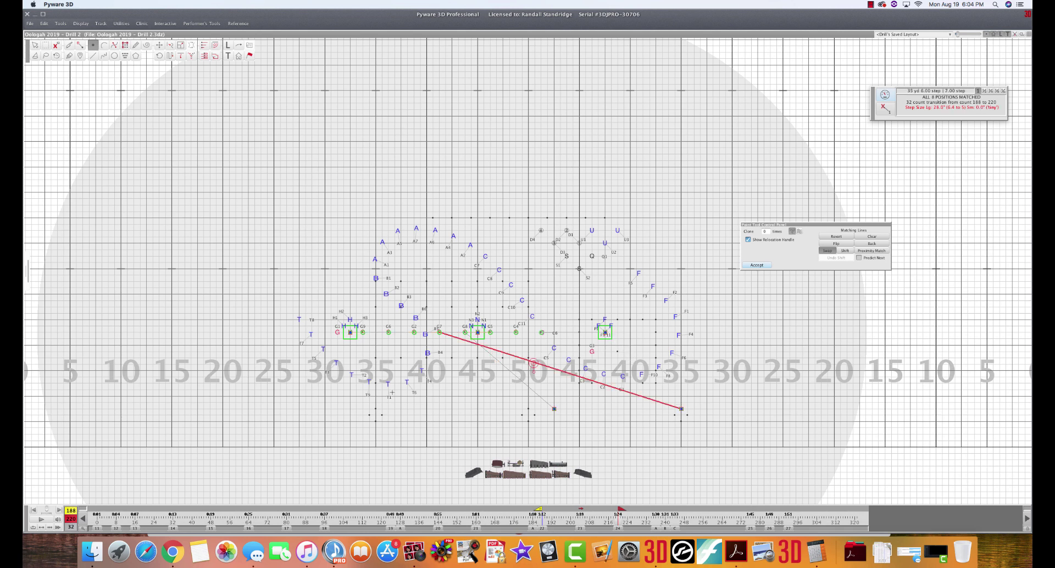
pyautogui.click(427, 409)
pyautogui.click(542, 268)
pyautogui.click(400, 256)
pyautogui.moveTo(286, 269); pyautogui.dragTo(286, 257)
pyautogui.press('Return')
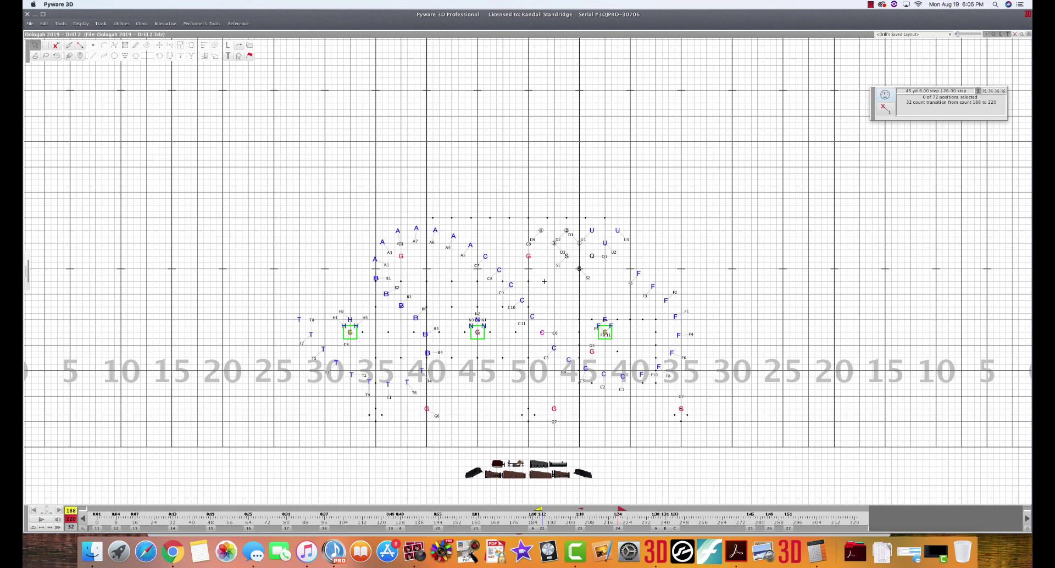
# Move the remaining G performer beside the C arc to the 25-yard line, level with the G back row
pyautogui.press('b')
pyautogui.moveTo(587, 356); pyautogui.dragTo(286, 251)
pyautogui.press('p')
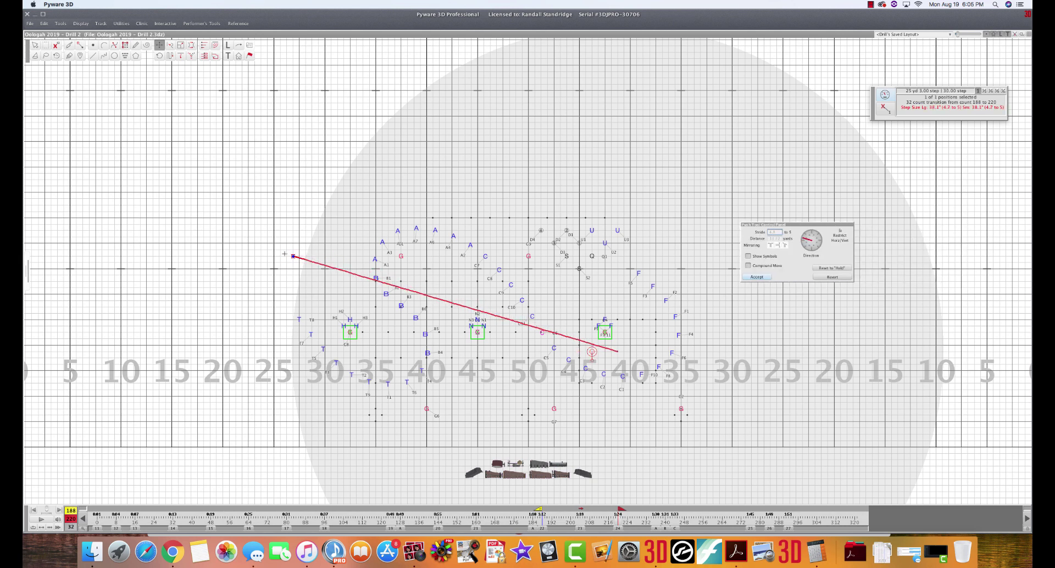
pyautogui.click(274, 255)
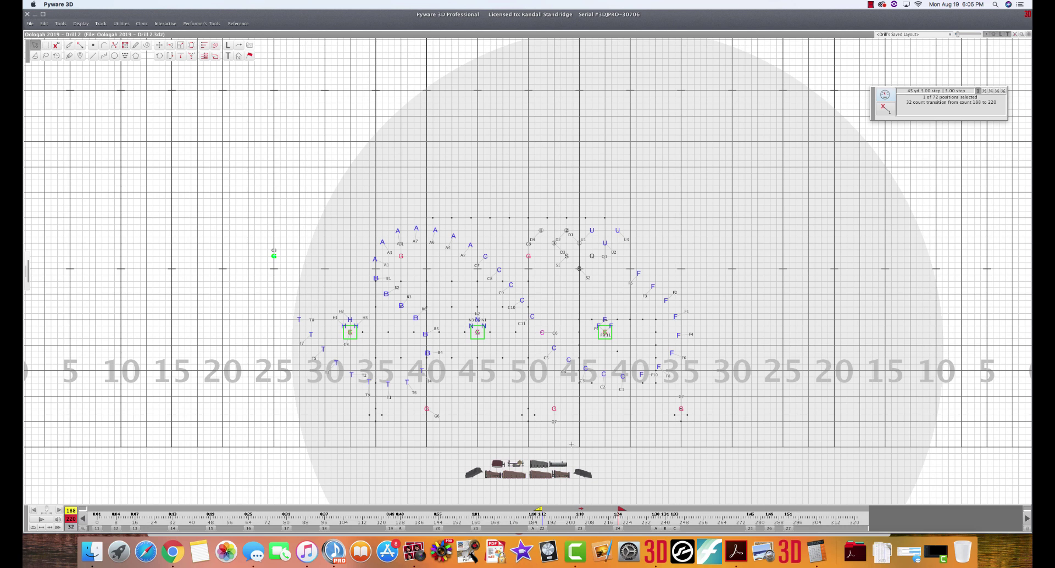
# Paste all nine G performers onto their count 220 spots with a different matching order, clearing the matching lines and applying Proximity Match
pyautogui.press('g')
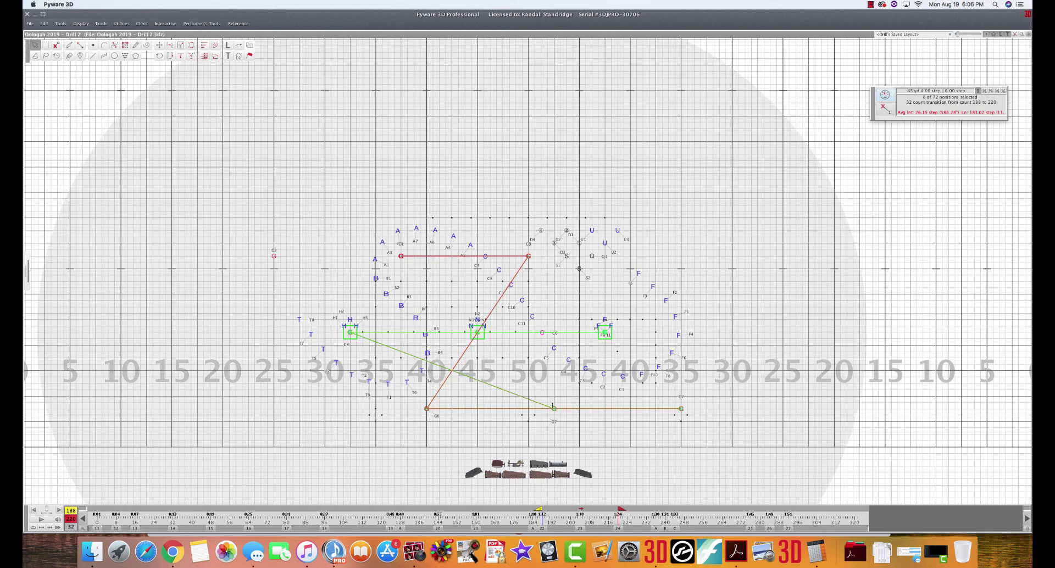
pyautogui.press('super+v')
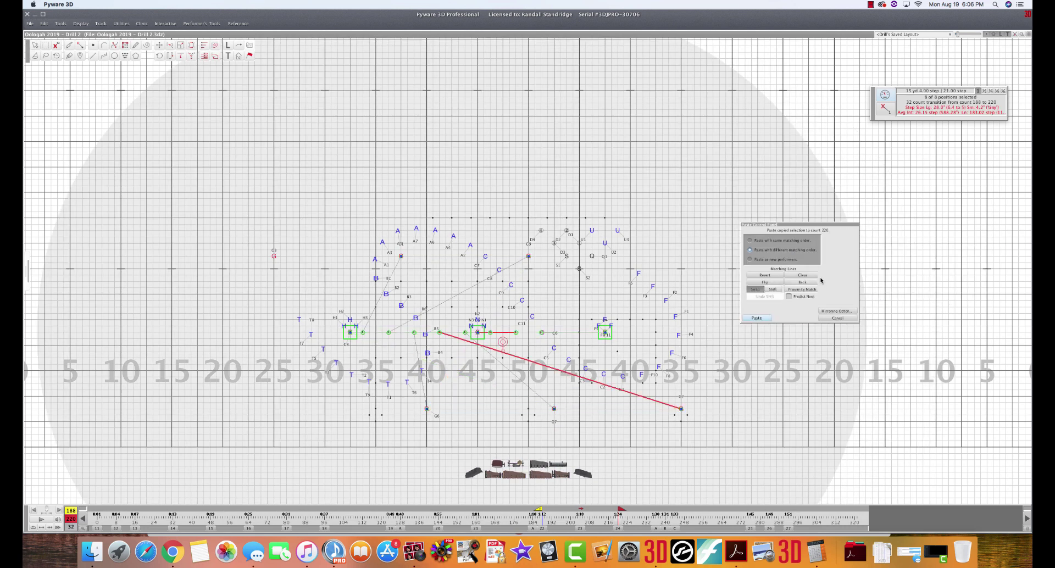
pyautogui.click(817, 276)
pyautogui.click(807, 290)
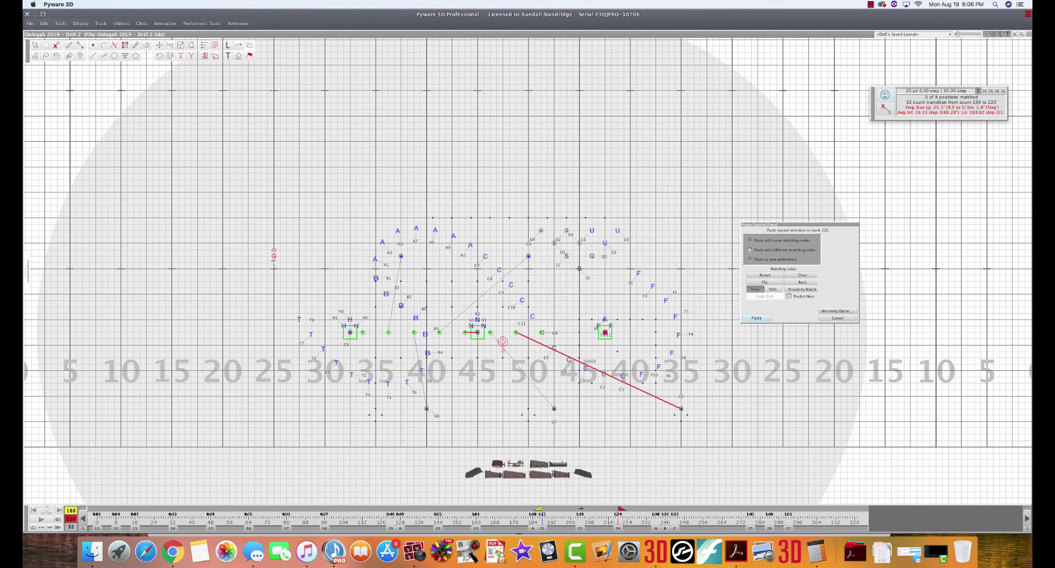
pyautogui.click(35, 45)
pyautogui.moveTo(262, 270); pyautogui.dragTo(288, 238)
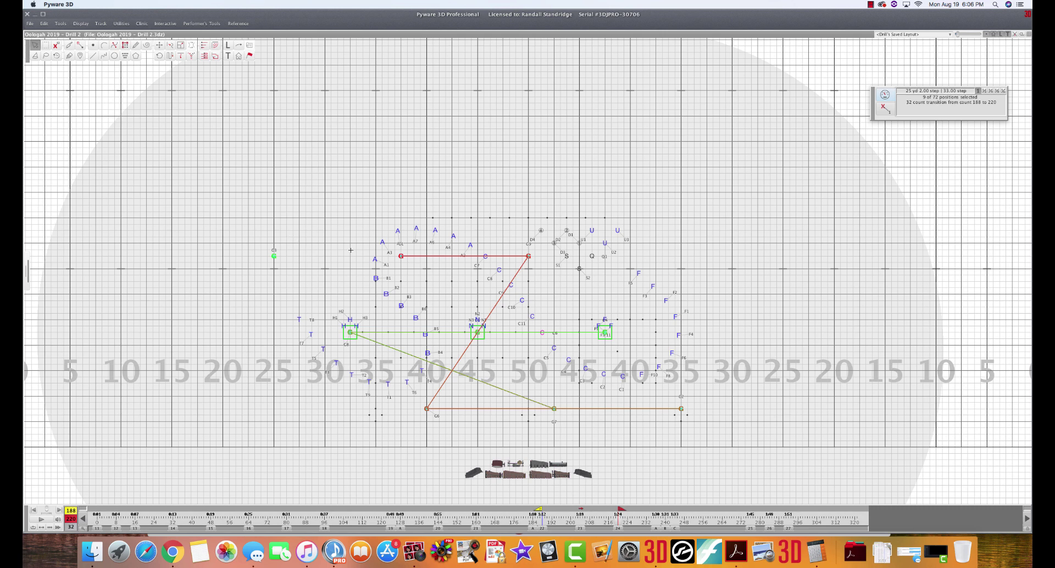
pyautogui.hotkey('ctrl', 'v')
pyautogui.click(802, 276)
pyautogui.click(807, 290)
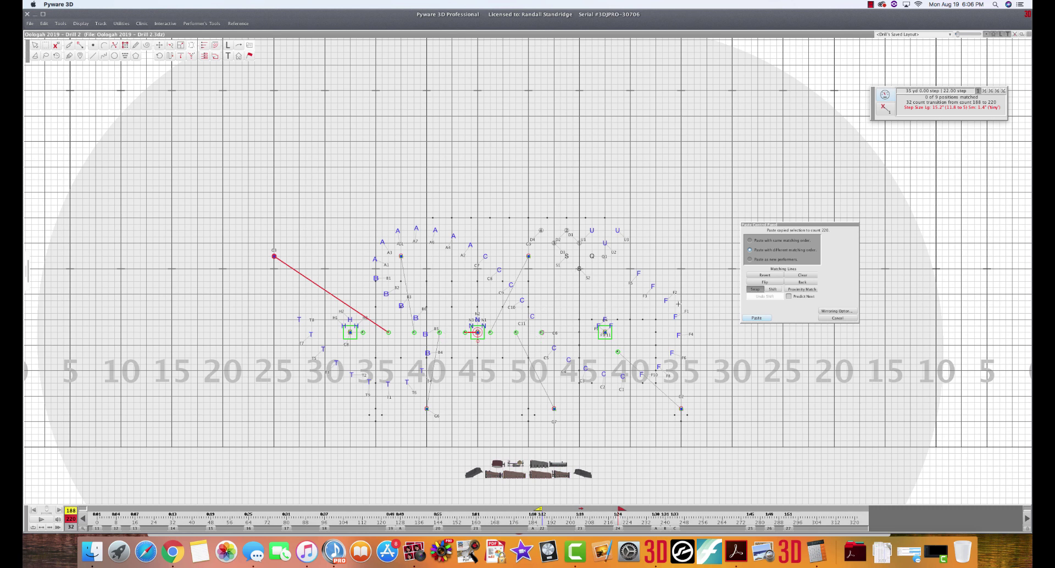
pyautogui.click(757, 318)
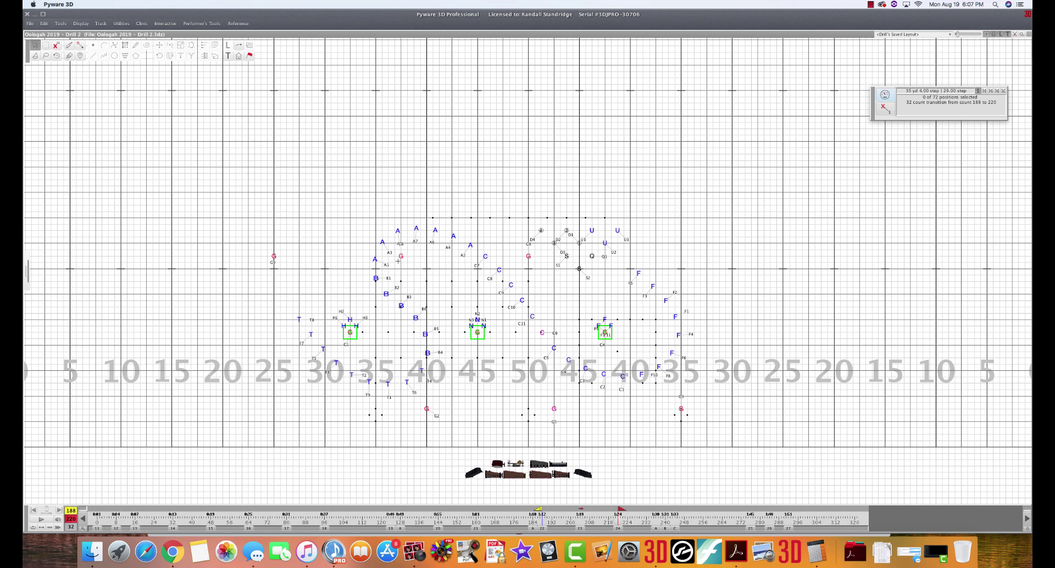
pyautogui.click(404, 256)
pyautogui.click(159, 45)
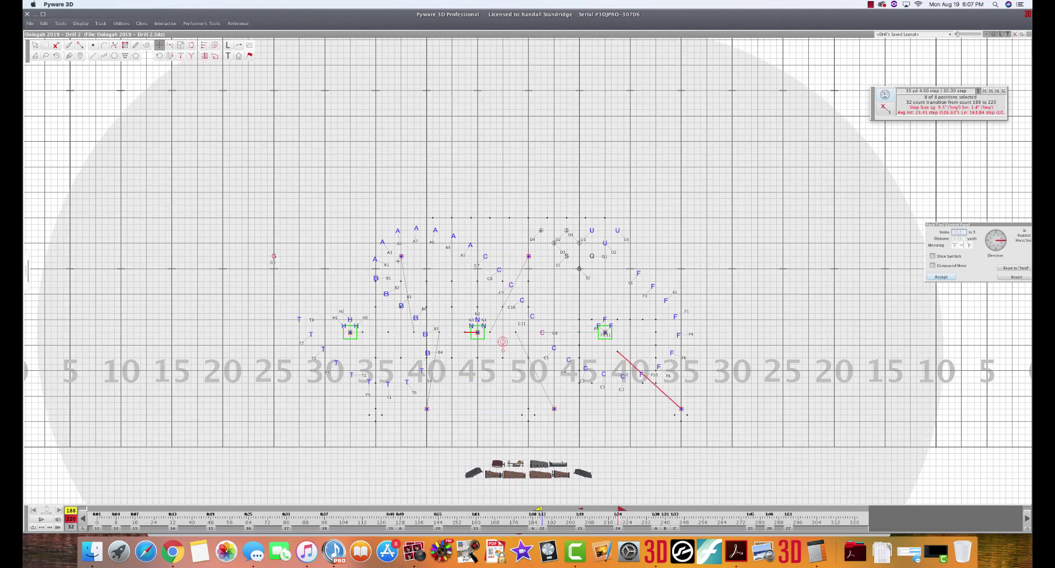
pyautogui.click(46, 45)
# Move the three back-row G performers four steps to the right and two steps toward the front sideline at count 220
pyautogui.click(303, 268)
pyautogui.click(271, 257)
pyautogui.keyDown('shift'); pyautogui.click(407, 253); pyautogui.keyUp('shift')
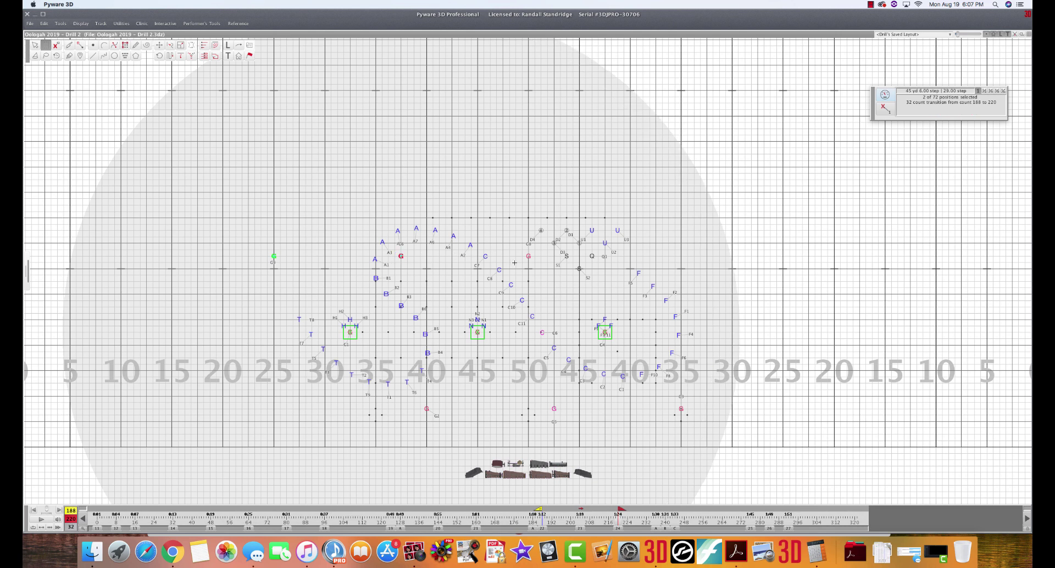
pyautogui.keyDown('shift'); pyautogui.click(532, 253); pyautogui.keyUp('shift')
pyautogui.press('p')
pyautogui.press('Down')
pyautogui.press('Down')
pyautogui.press('Right')
pyautogui.press('Right')
pyautogui.press('Right')
pyautogui.press('Return')
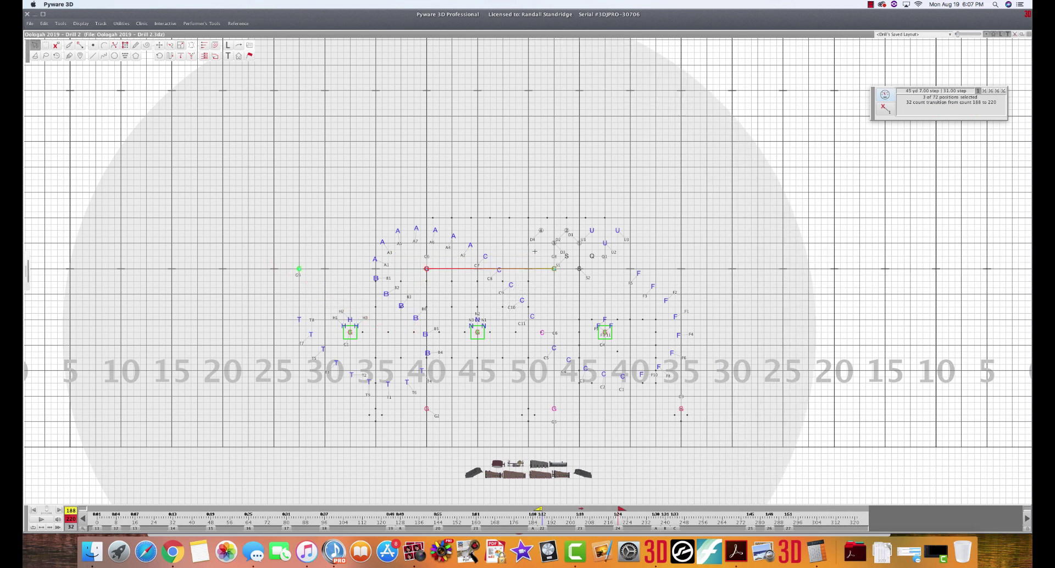
# Move the three front-row G performers four steps to the left and two steps toward the back at count 220
pyautogui.moveTo(420, 423); pyautogui.dragTo(702, 400)
pyautogui.press('p')
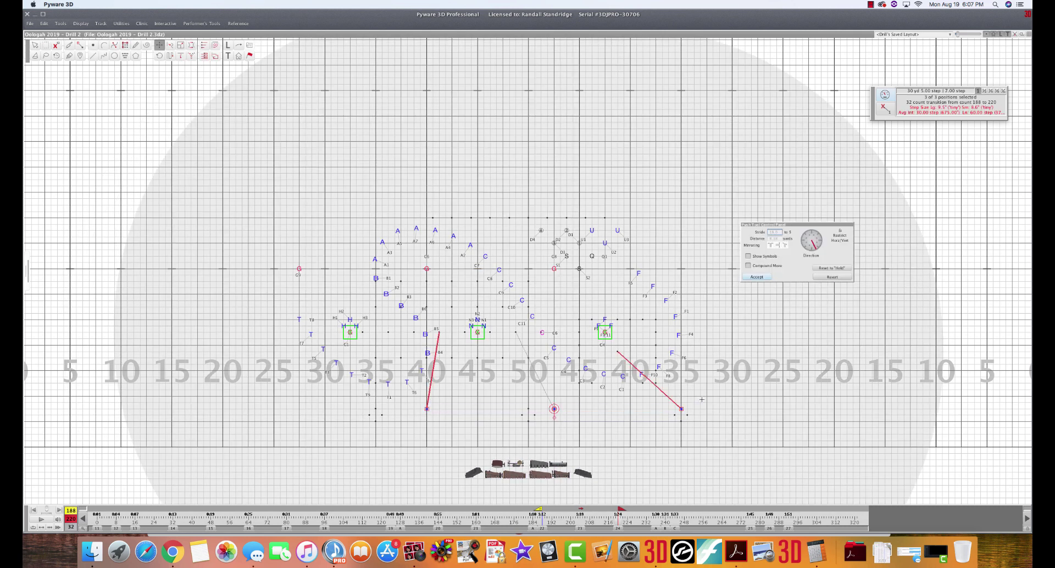
pyautogui.press('Left')
pyautogui.press('Left')
pyautogui.press('Left')
pyautogui.press('Left')
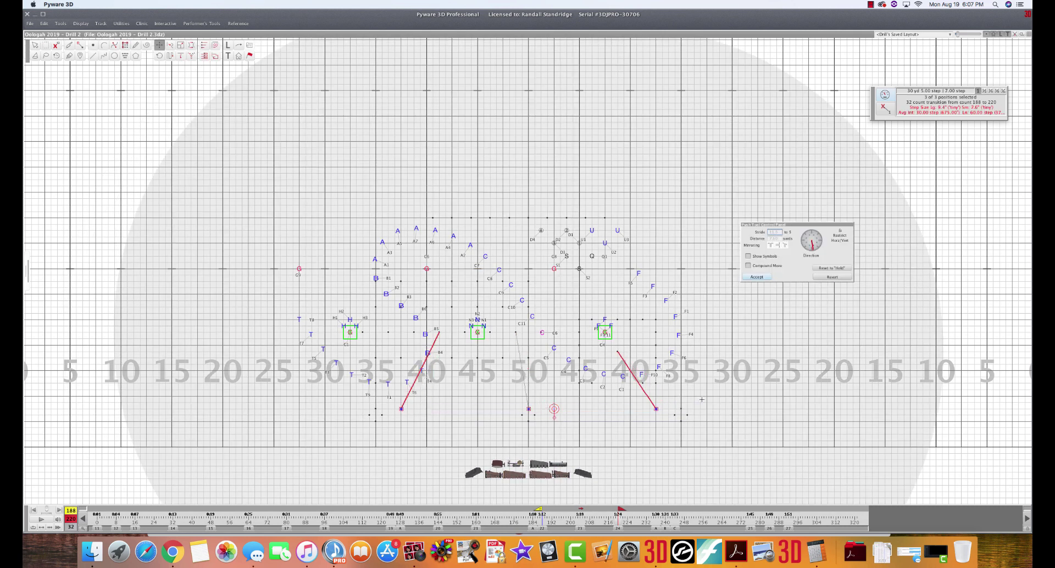
pyautogui.press('Up')
pyautogui.press('Up')
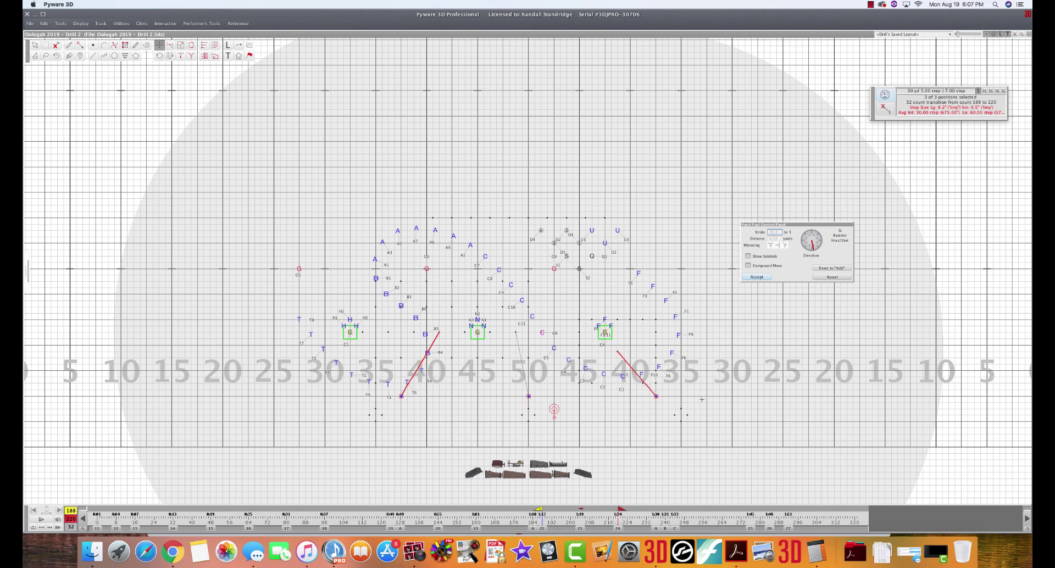
pyautogui.press('Escape')
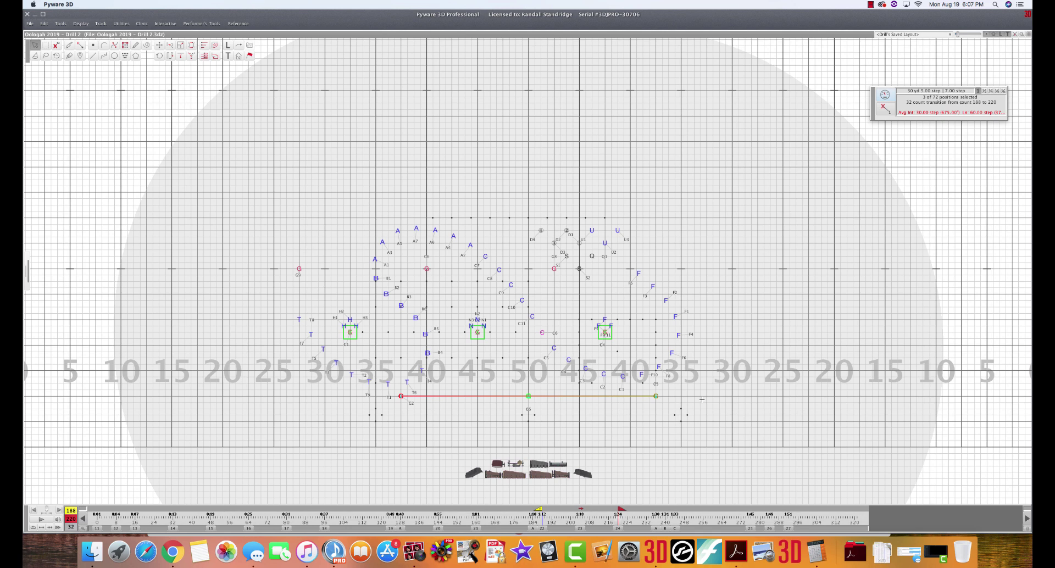
# Move the three front-row G performers two steps toward the front sideline
pyautogui.press('p')
pyautogui.press('Down')
pyautogui.press('Down')
pyautogui.press('Return')
# Move the three back-row G performers two steps toward the back sideline at count 220
pyautogui.click(46, 45)
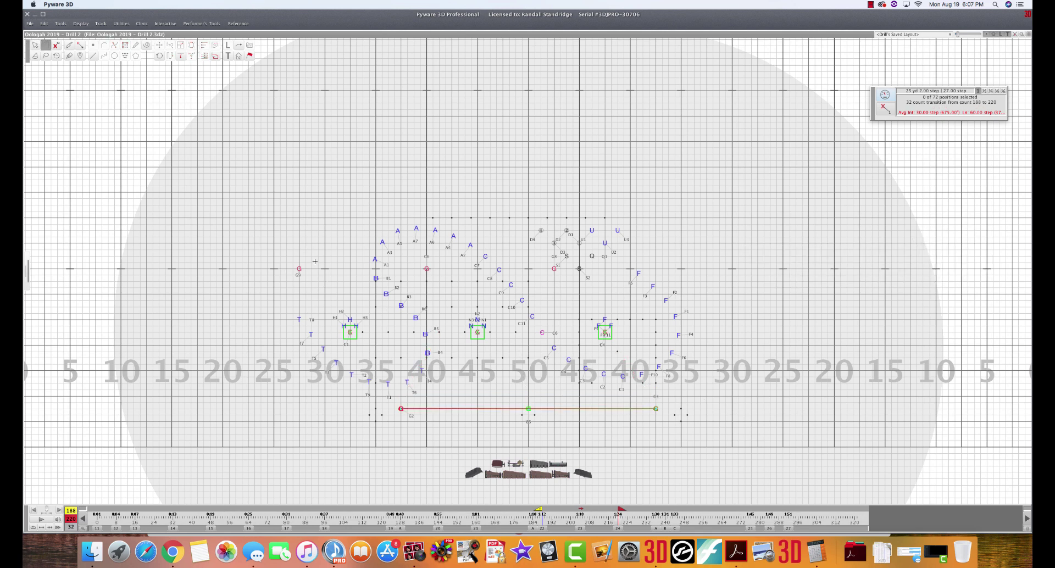
pyautogui.moveTo(286, 274); pyautogui.dragTo(324, 259)
pyautogui.moveTo(409, 274); pyautogui.dragTo(445, 258)
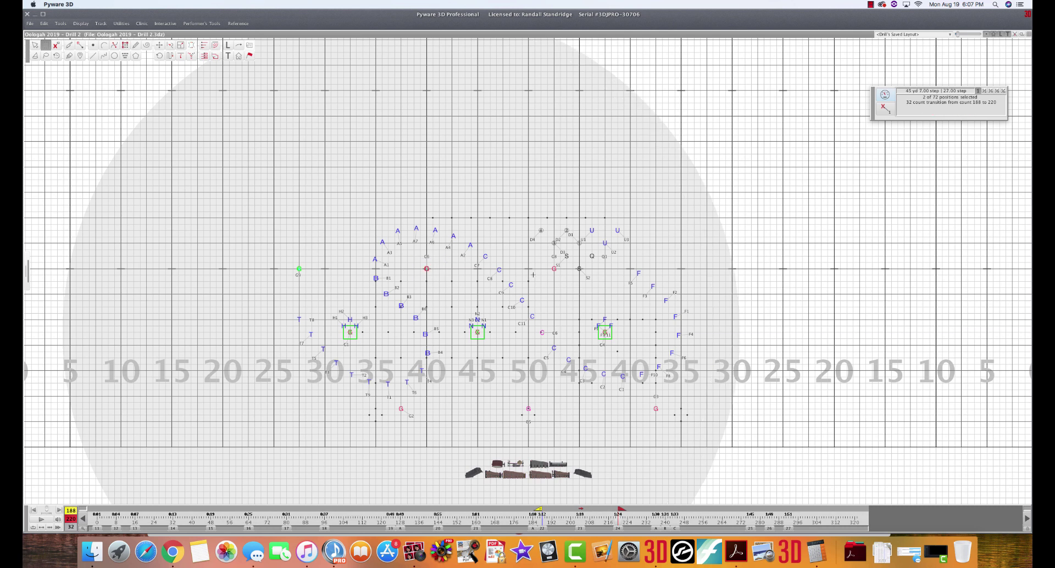
pyautogui.moveTo(532, 276); pyautogui.dragTo(561, 266)
pyautogui.press('p')
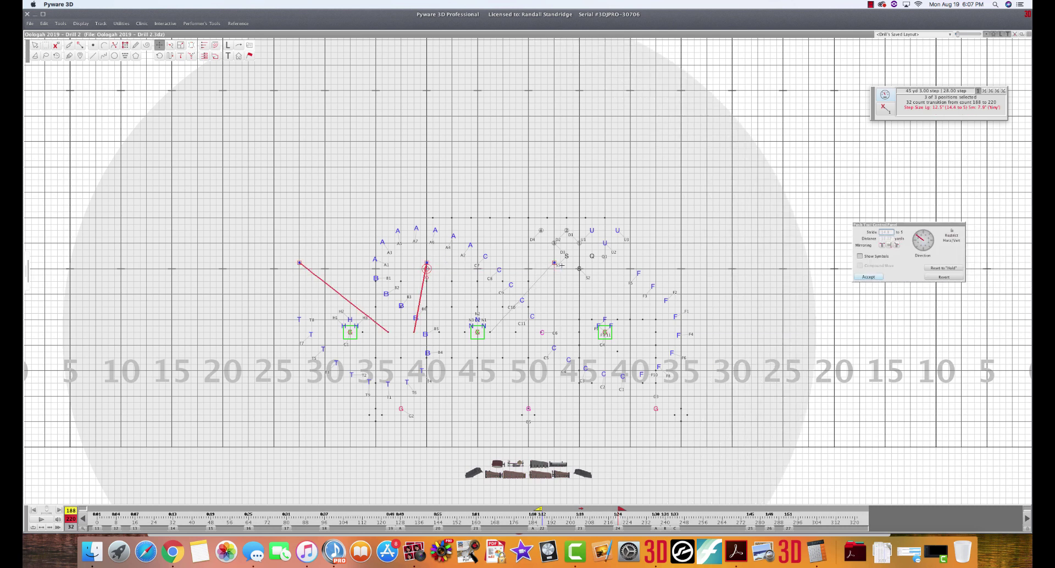
pyautogui.press('Up')
pyautogui.press('Up')
pyautogui.press('Escape')
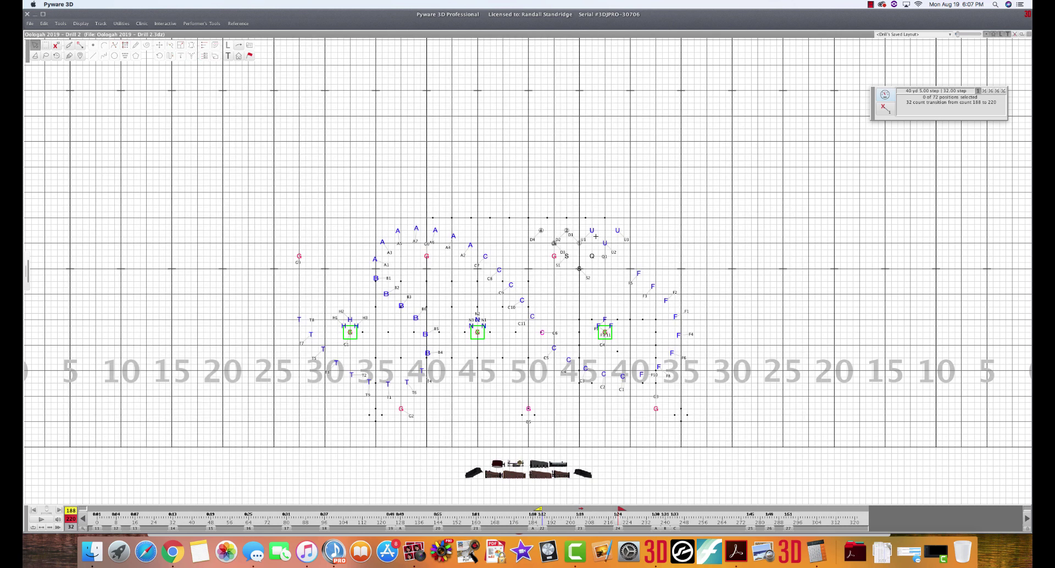
# Move the ten-performer battery cluster at count 220 two steps right and two steps back, and return to count 204
pyautogui.moveTo(557, 273); pyautogui.dragTo(604, 219)
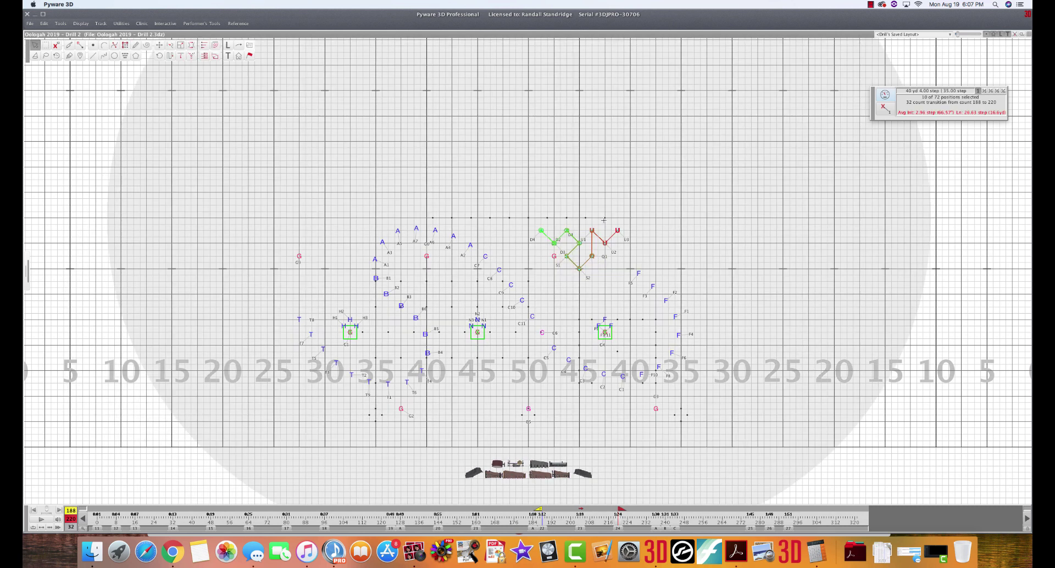
pyautogui.press('p')
pyautogui.press('Left')
pyautogui.press('Up')
pyautogui.press('Up')
pyautogui.press('Up')
pyautogui.press('Up')
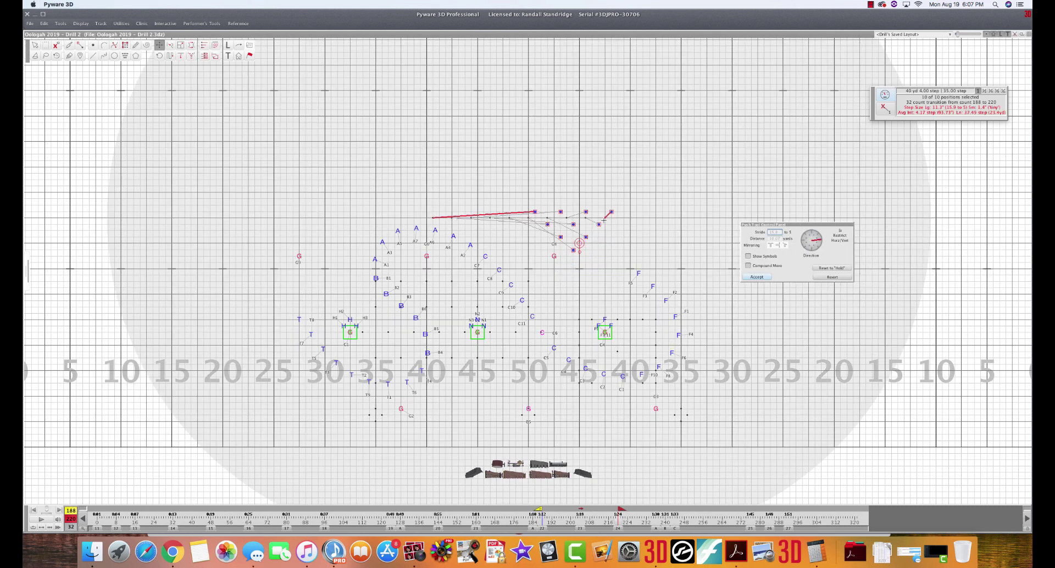
pyautogui.press('Left')
pyautogui.press('Left')
pyautogui.press('Left')
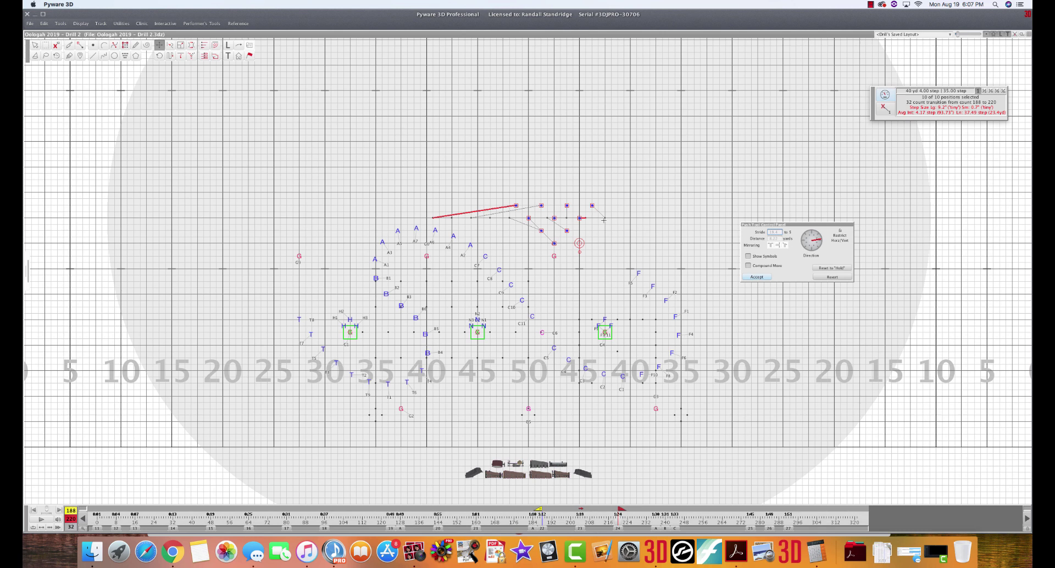
pyautogui.press('Right')
pyautogui.press('Right')
pyautogui.press('Right')
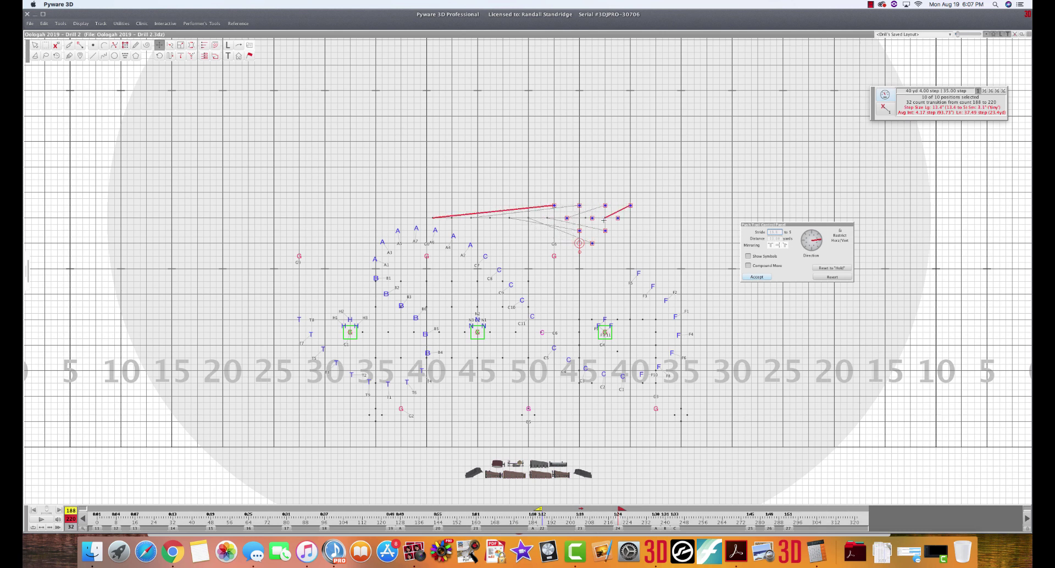
pyautogui.press('Down')
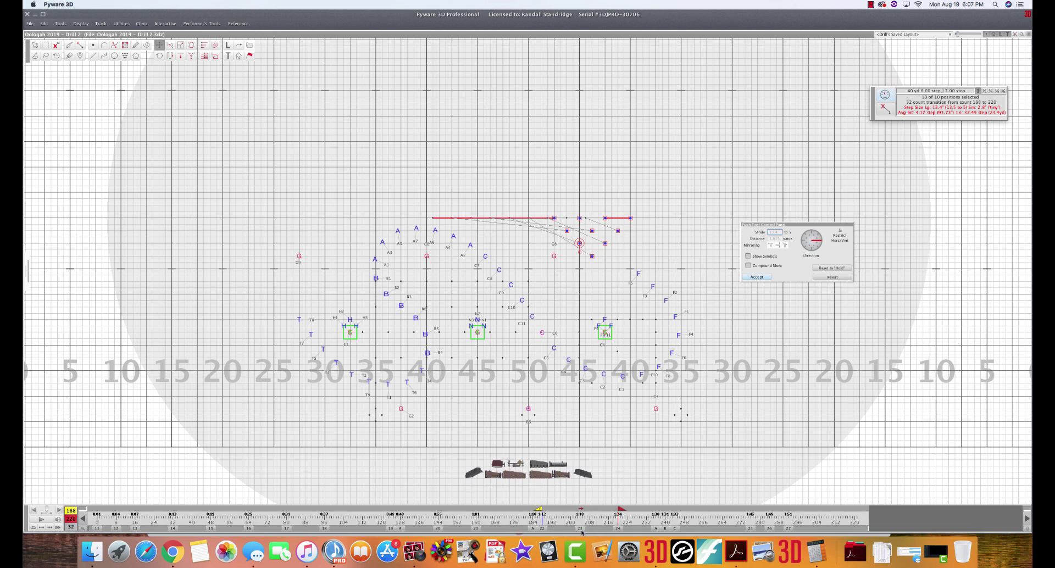
pyautogui.click(607, 531)
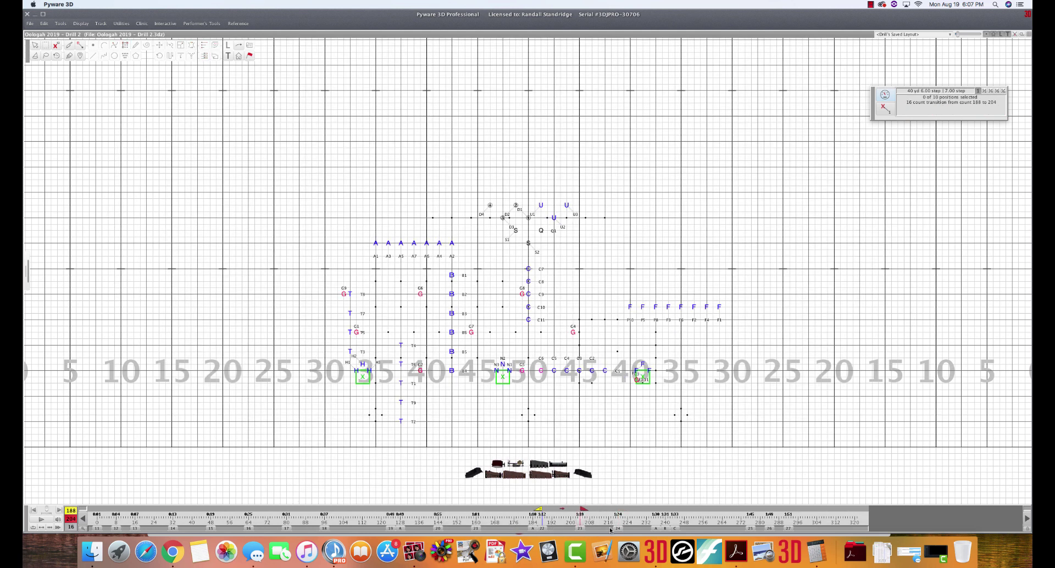
# Move the ten-performer battery cluster at count 220 four steps right and two steps toward the back sideline
pyautogui.click(619, 530)
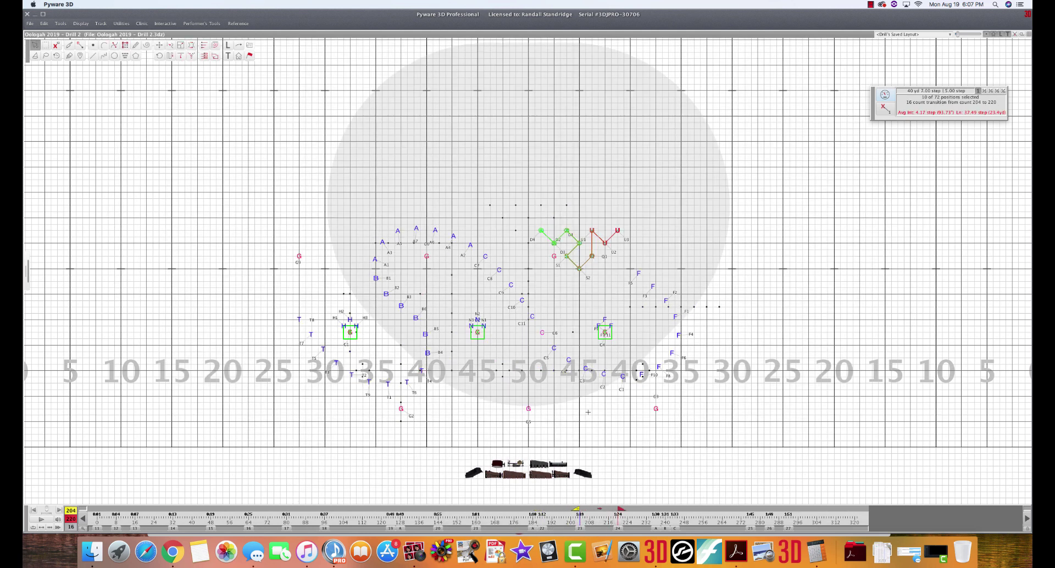
pyautogui.press('p')
pyautogui.press('Right')
pyautogui.press('Right')
pyautogui.press('Right')
pyautogui.press('Right')
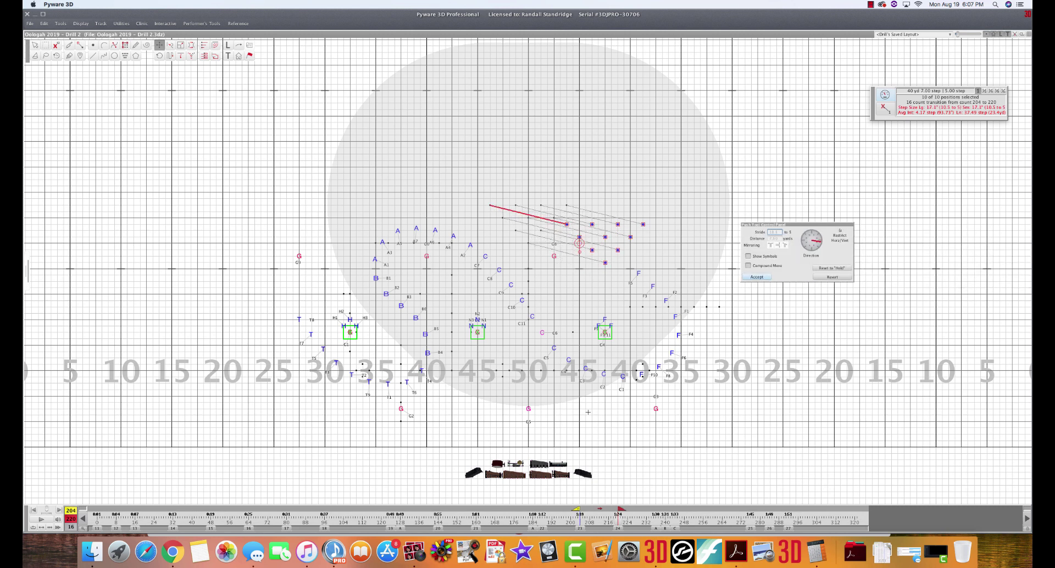
pyautogui.press('Return')
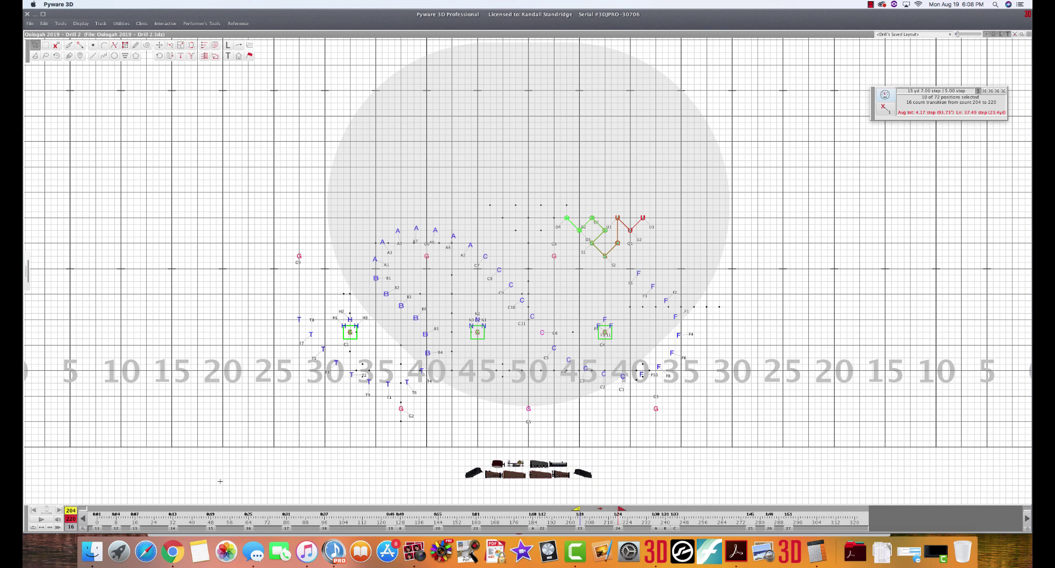
# Select the G performers at count 204 and play the transition from count 188 to check their paths
pyautogui.press('Left')
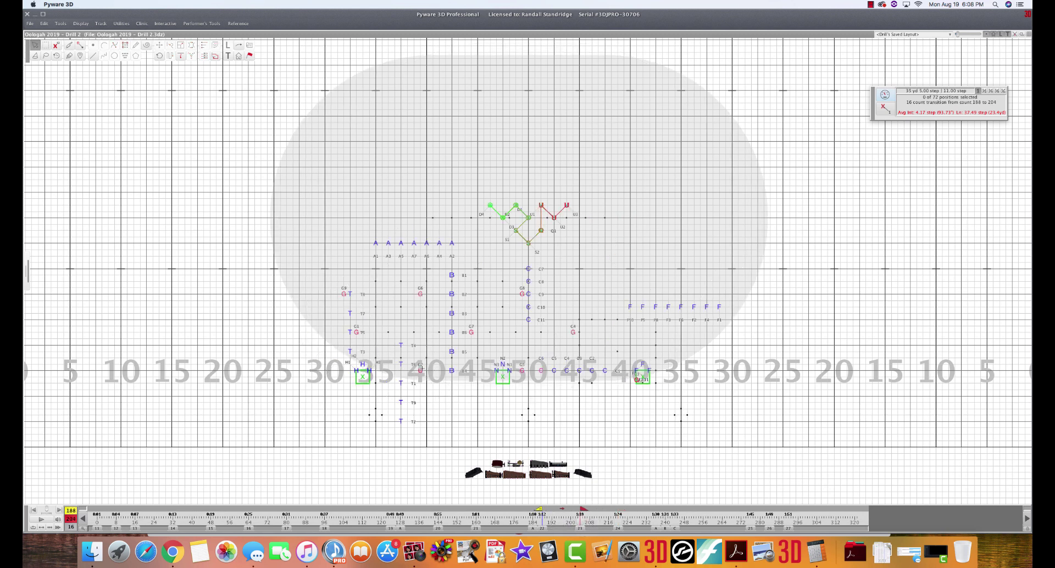
pyautogui.doubleClick(422, 368)
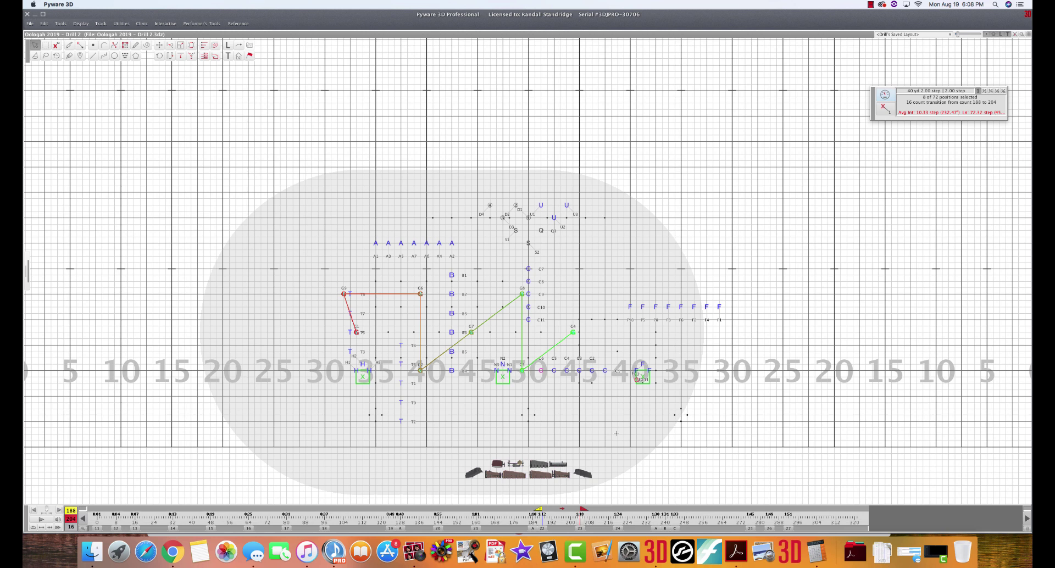
pyautogui.click(42, 519)
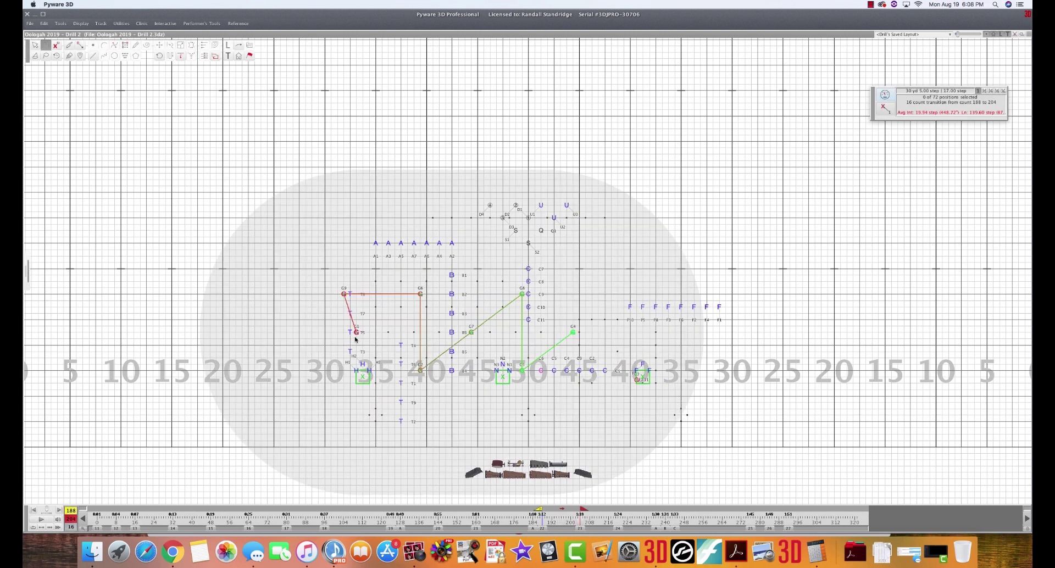
# Move performer G1 at count 204 to four steps inside the 35-yard line, 20 steps from the front sideline, and play the transition
pyautogui.click(357, 332)
pyautogui.click(358, 332)
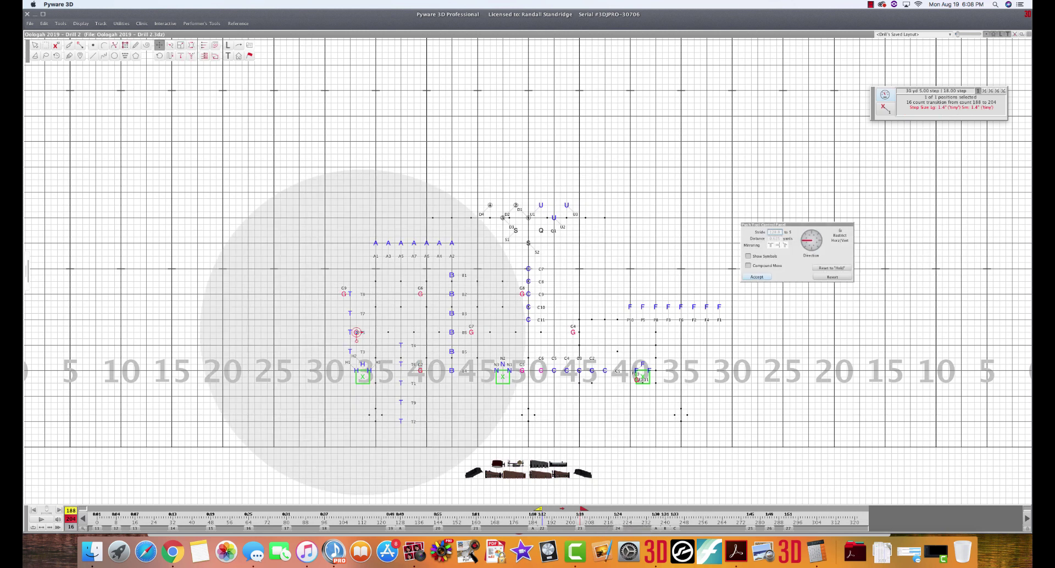
pyautogui.moveTo(356, 332); pyautogui.dragTo(400, 320)
pyautogui.press('Return')
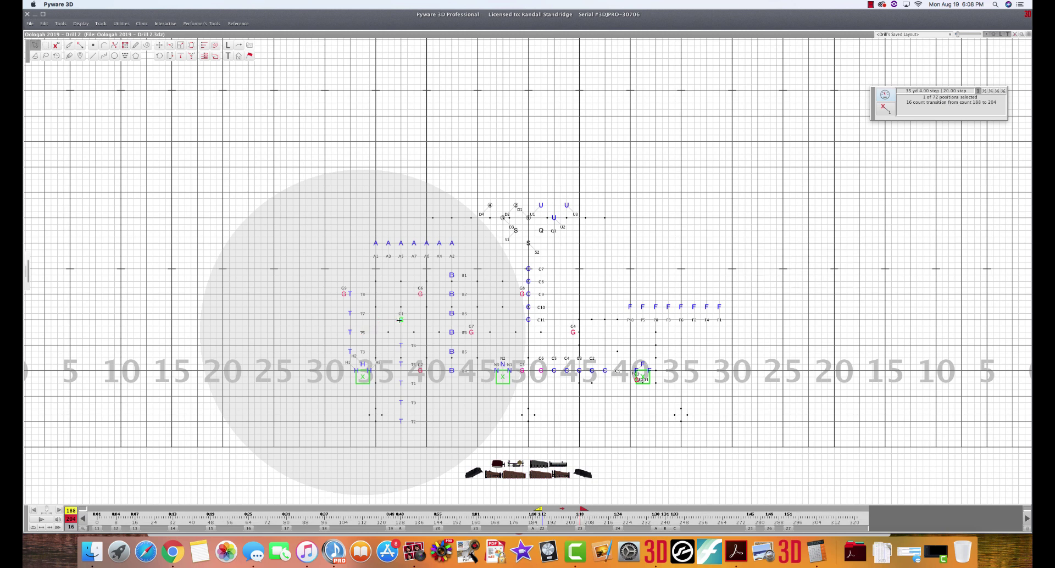
pyautogui.click(44, 520)
pyautogui.click(44, 519)
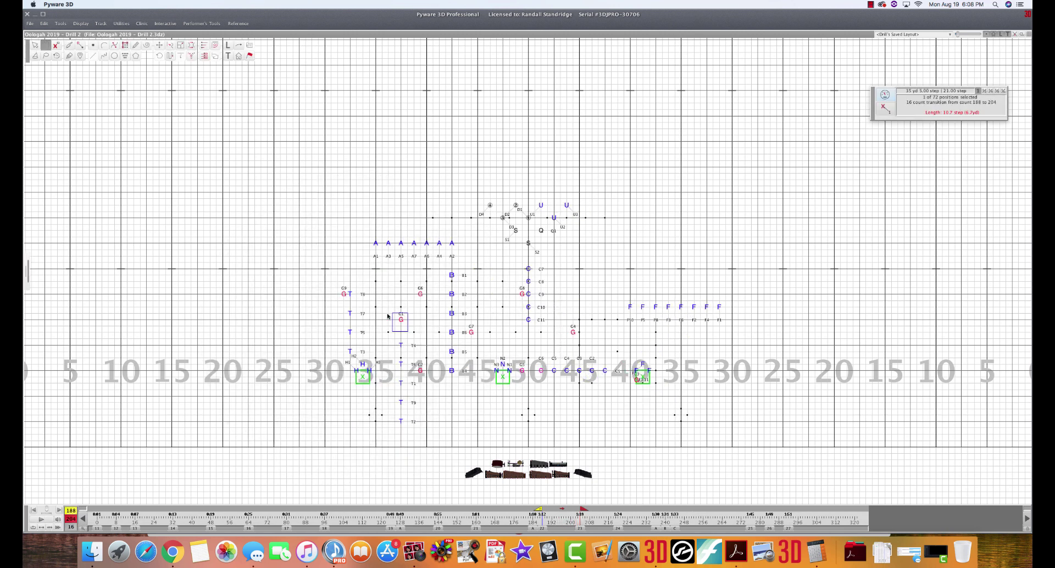
# Swap the positions of performers G9 and G1 at count 204
pyautogui.moveTo(329, 301); pyautogui.dragTo(354, 286)
pyautogui.click(336, 300)
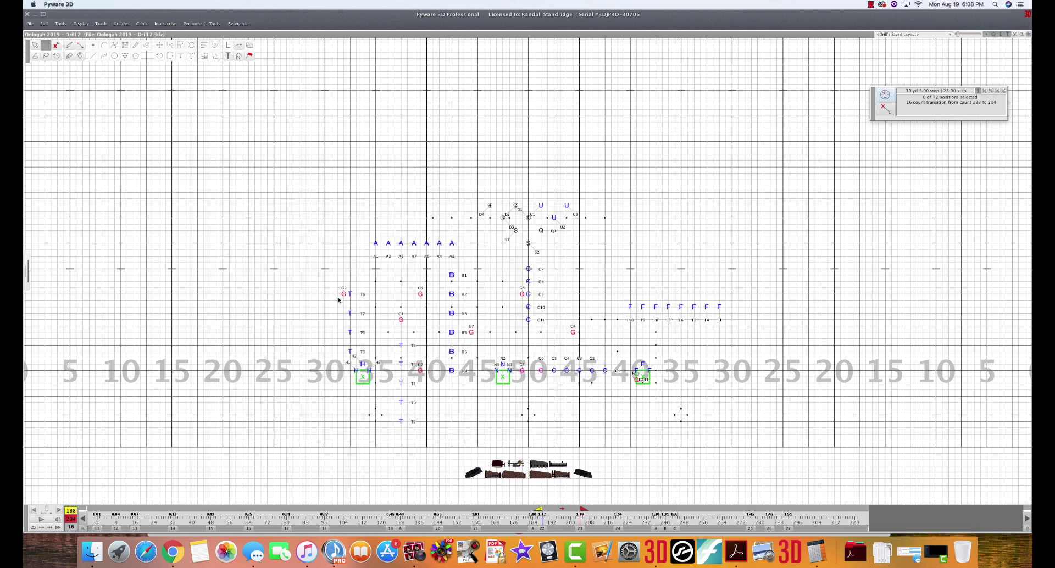
pyautogui.click(343, 292)
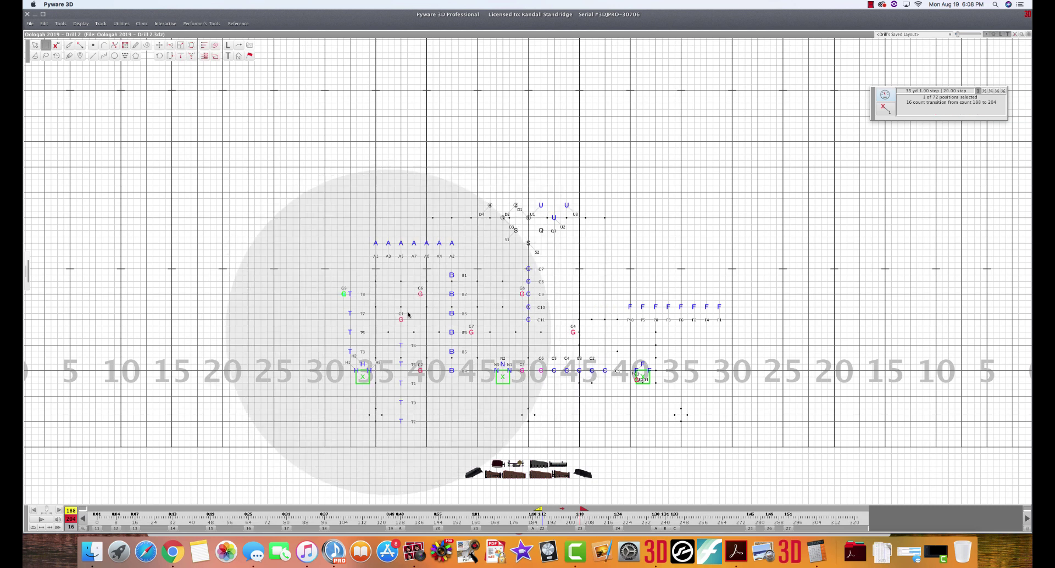
pyautogui.keyDown('shift'); pyautogui.click(402, 319); pyautogui.keyUp('shift')
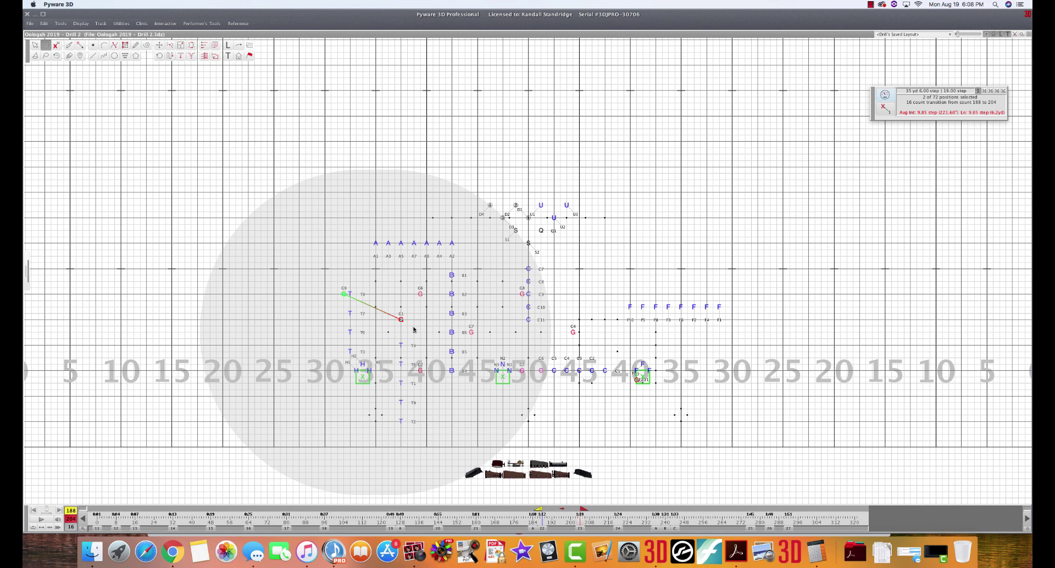
pyautogui.press('super+t')
pyautogui.click(532, 302)
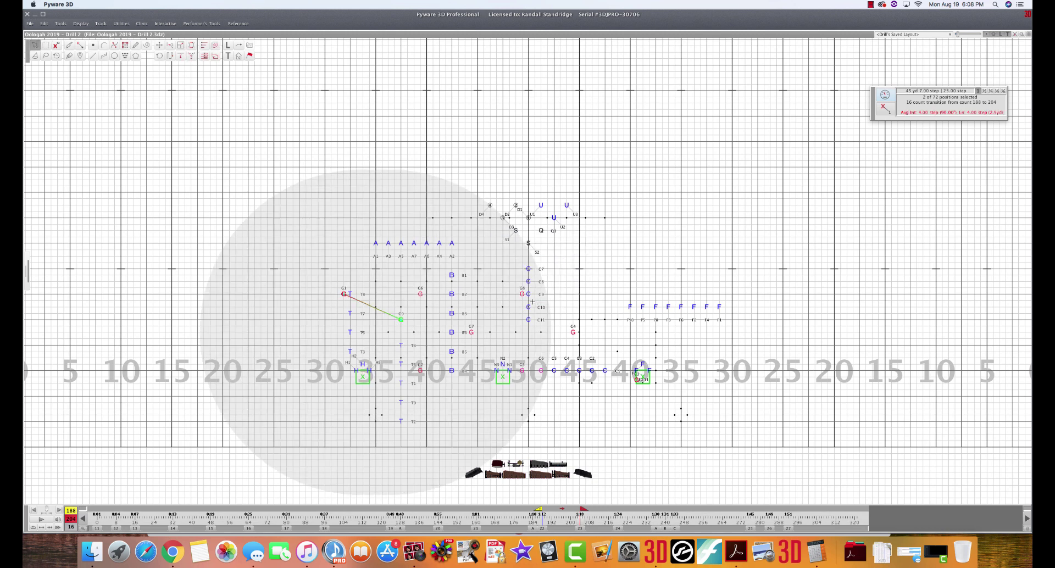
# Move performer G1 three steps left onto the 30-yard line at count 204, and play the transition
pyautogui.press('super+m')
pyautogui.press('Return')
pyautogui.click(378, 328)
pyautogui.click(344, 294)
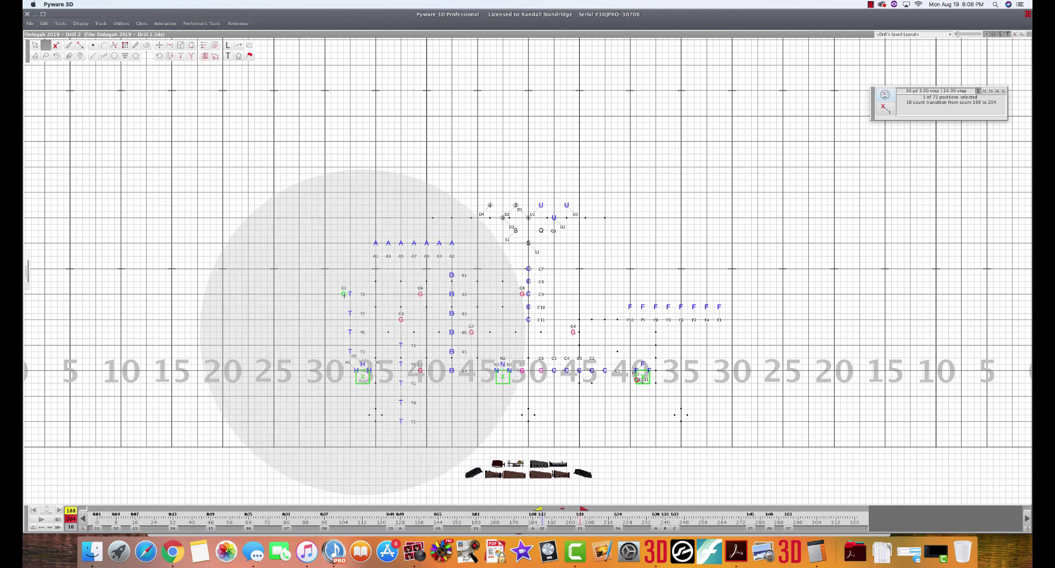
pyautogui.press('super+m')
pyautogui.moveTo(344, 295); pyautogui.dragTo(326, 294)
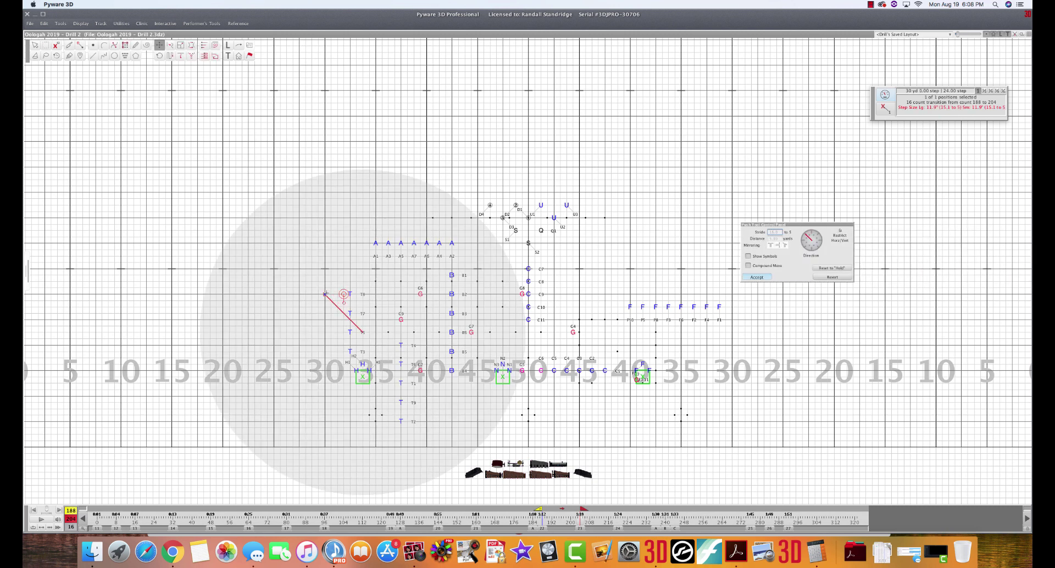
pyautogui.press('Escape')
pyautogui.click(43, 519)
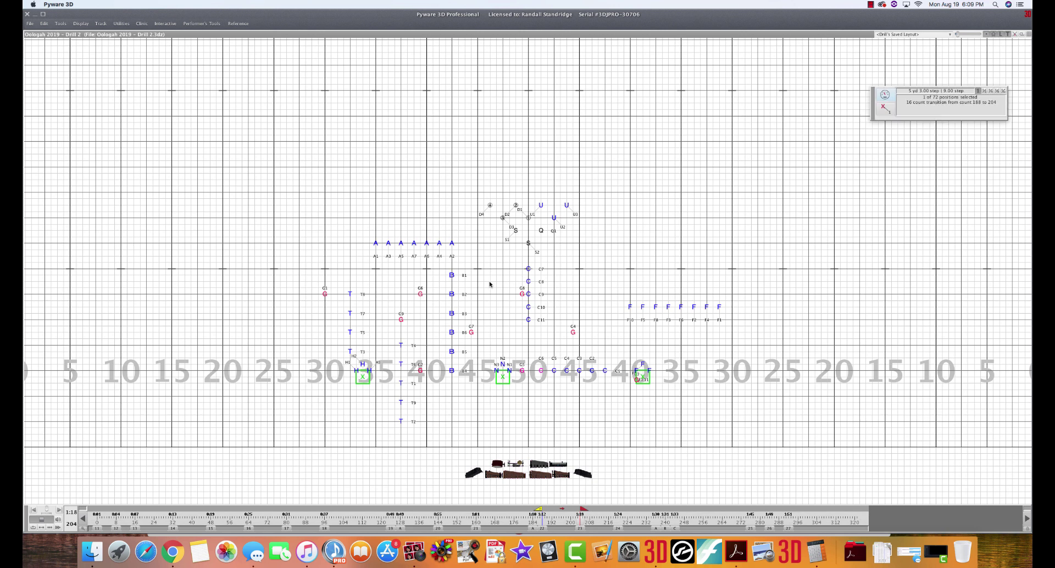
# Move performer G6 at count 204 one step right and two steps back, onto the 40-yard line
pyautogui.click(425, 288)
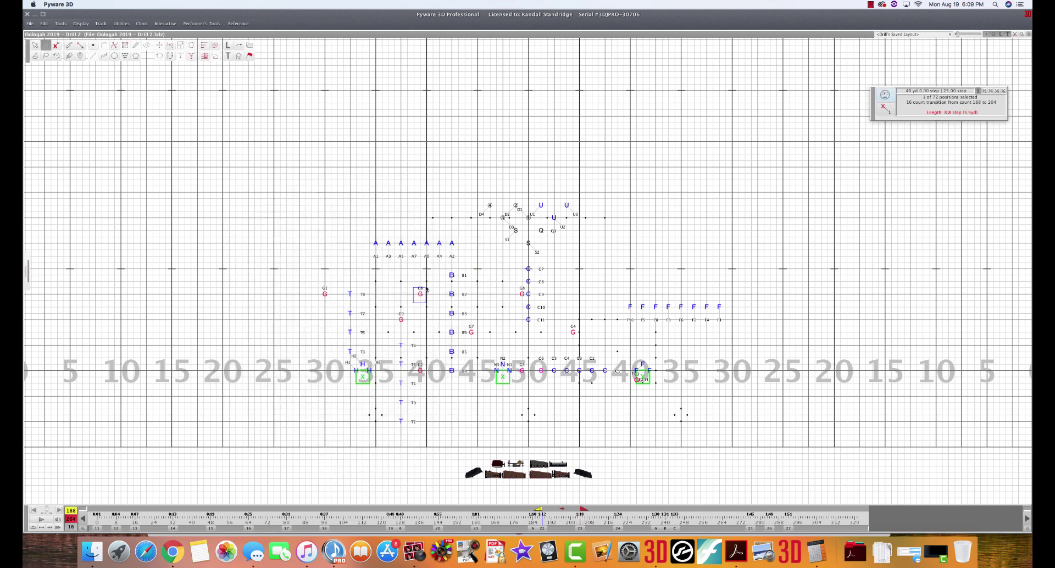
pyautogui.moveTo(426, 288)
pyautogui.mouseDown()
pyautogui.moveTo(413, 275)
pyautogui.moveTo(427, 278)
pyautogui.mouseUp()
pyautogui.press('p')
pyautogui.press('Return')
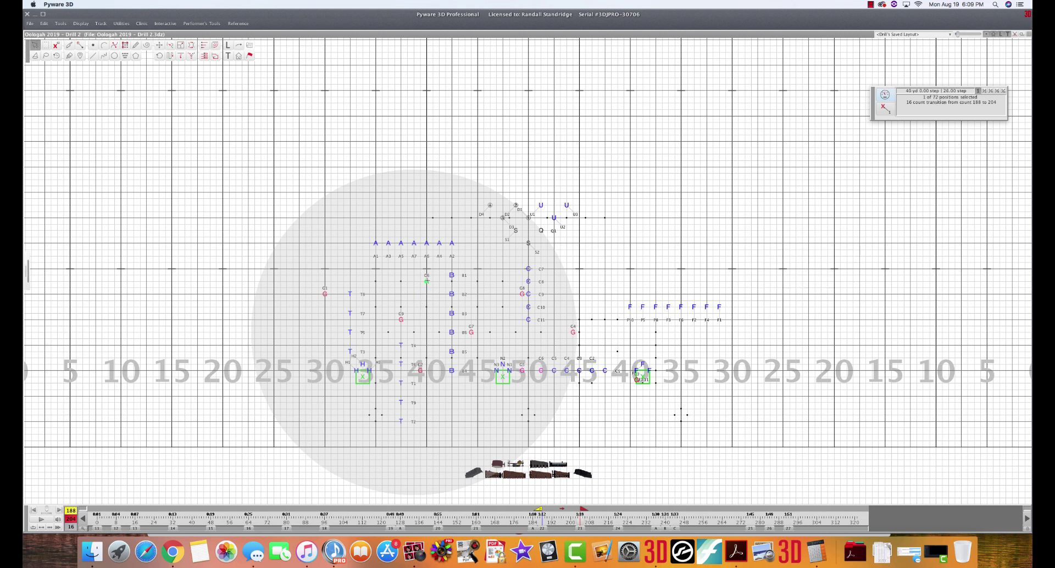
# Move performer G7 at count 204 five steps right, midway between the 45- and 50-yard lines
pyautogui.press('p')
pyautogui.click(471, 332)
pyautogui.moveTo(471, 332); pyautogui.dragTo(496, 331)
pyautogui.press('Return')
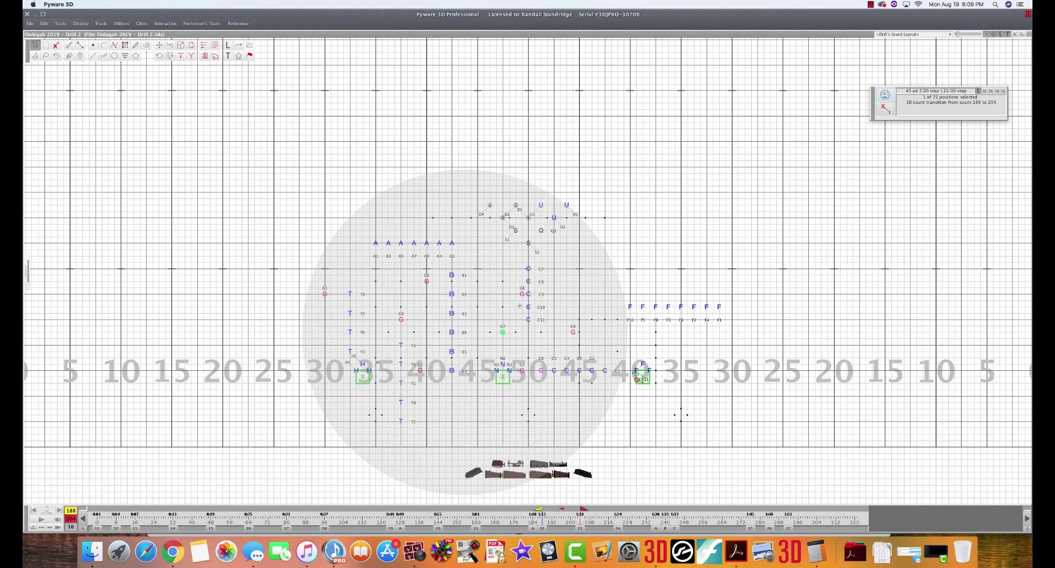
# Move performer G8 three steps left and two steps back at count 204, directly behind G7, and play the transition
pyautogui.moveTo(525, 291); pyautogui.dragTo(502, 275)
pyautogui.press('p')
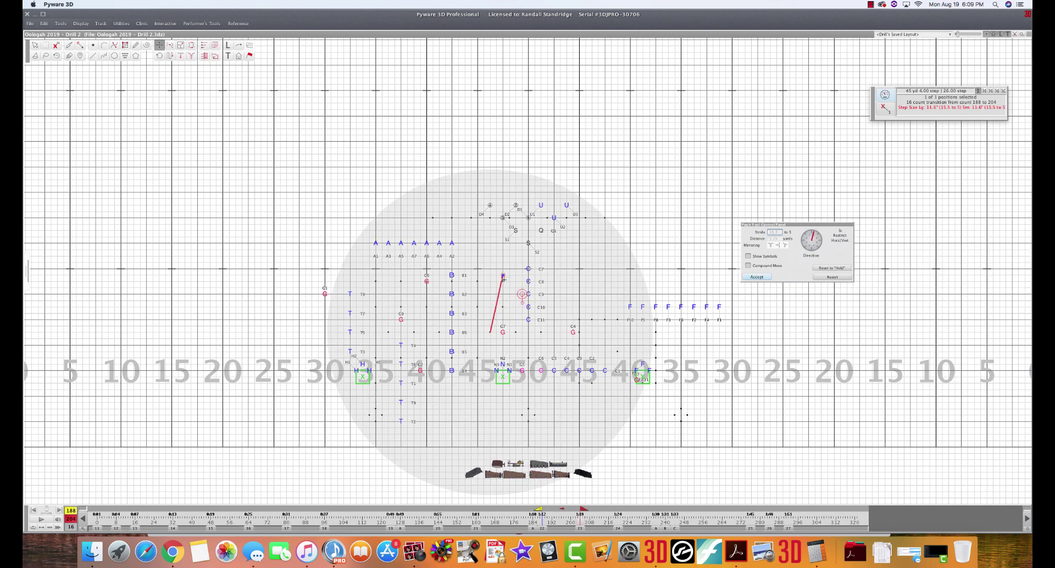
pyautogui.press('Return')
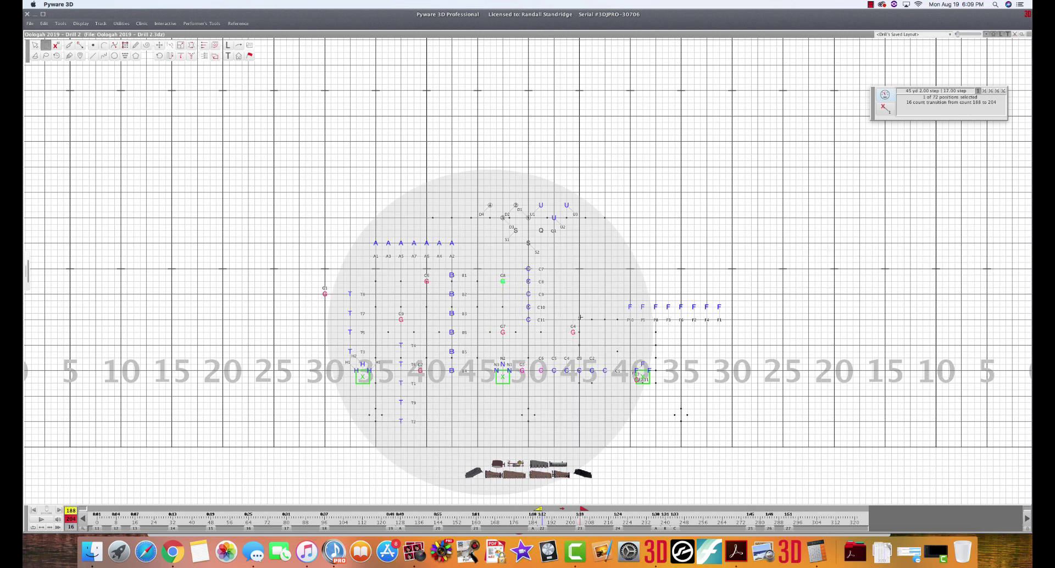
pyautogui.moveTo(580, 317); pyautogui.dragTo(564, 342)
pyautogui.click(47, 522)
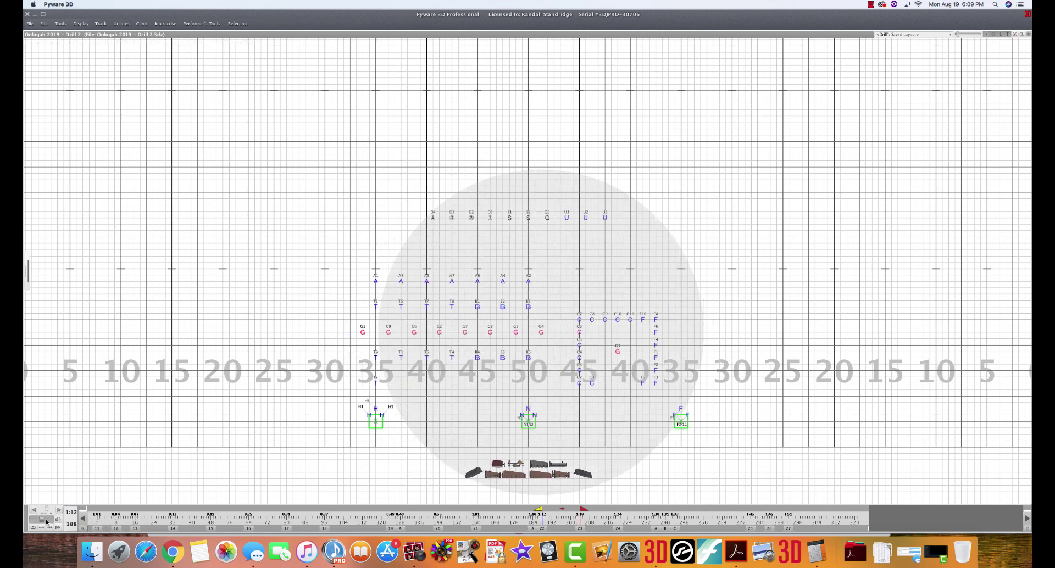
pyautogui.click(47, 521)
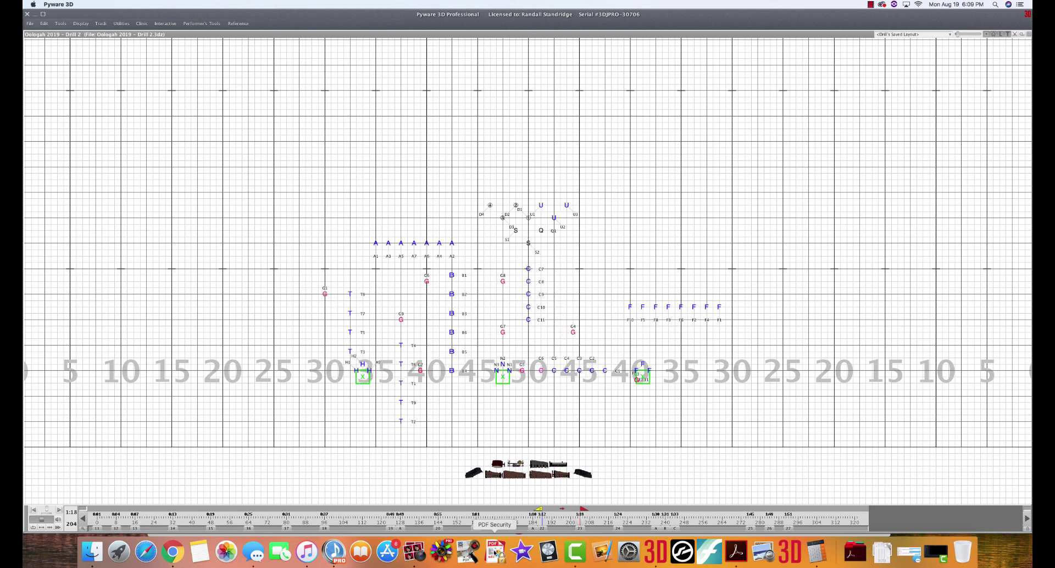
# Select all G performers by symbol at count 220, accept a Move in place, and play the transition from count 204
pyautogui.click(618, 529)
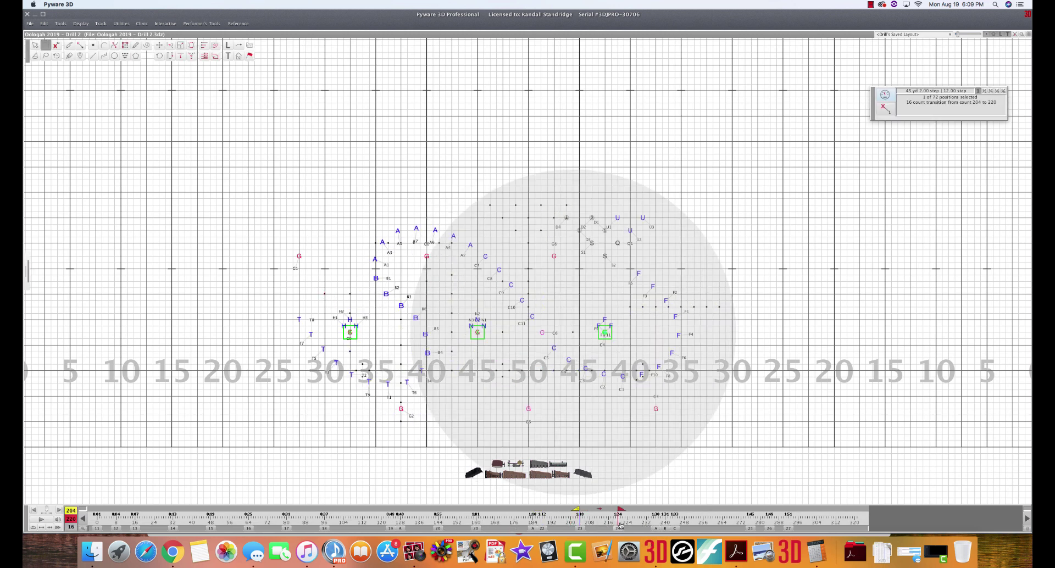
pyautogui.write('G')
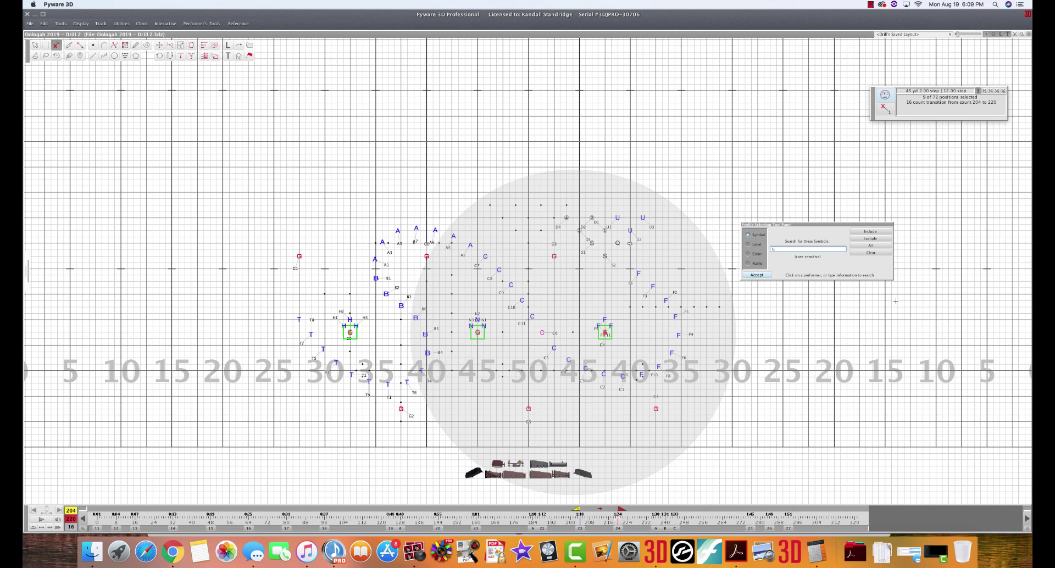
pyautogui.click(757, 275)
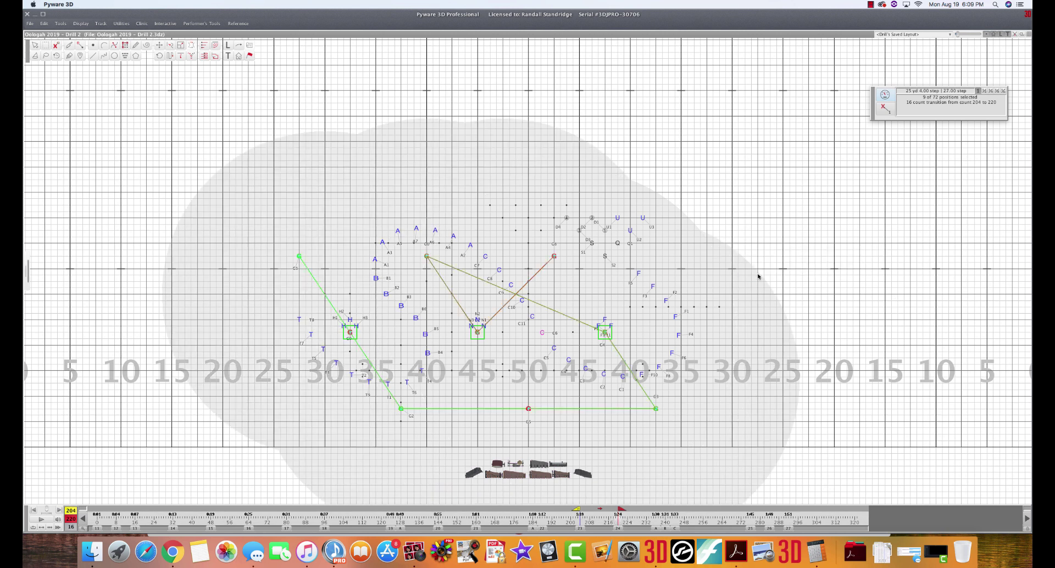
pyautogui.click(159, 45)
pyautogui.click(756, 276)
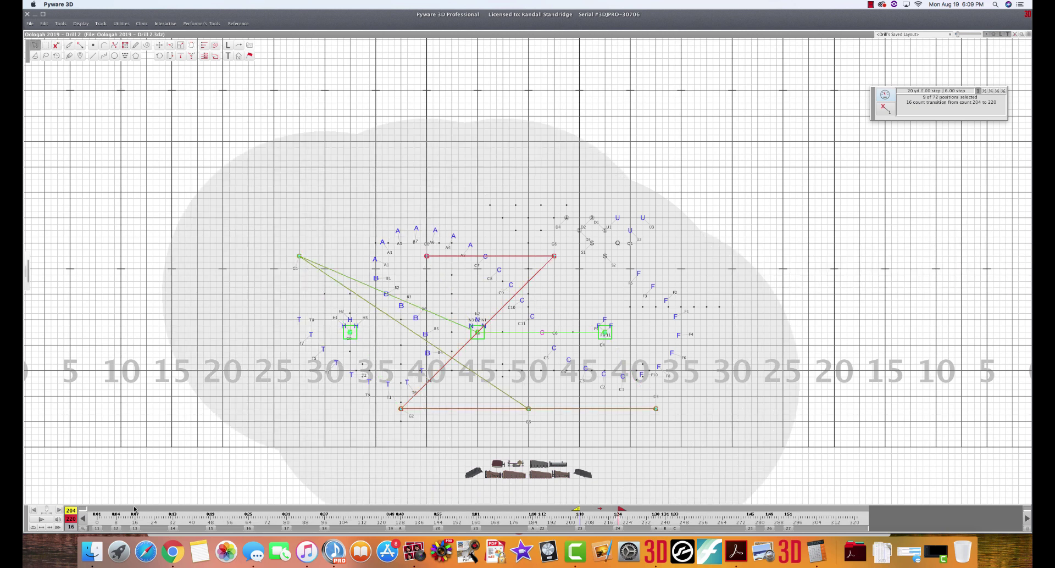
pyautogui.click(49, 521)
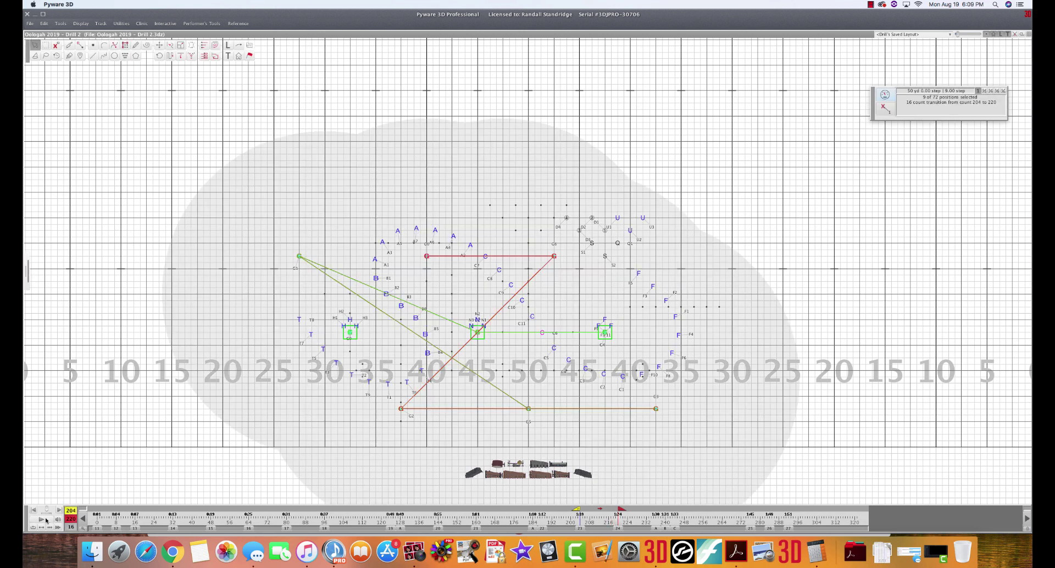
pyautogui.click(46, 520)
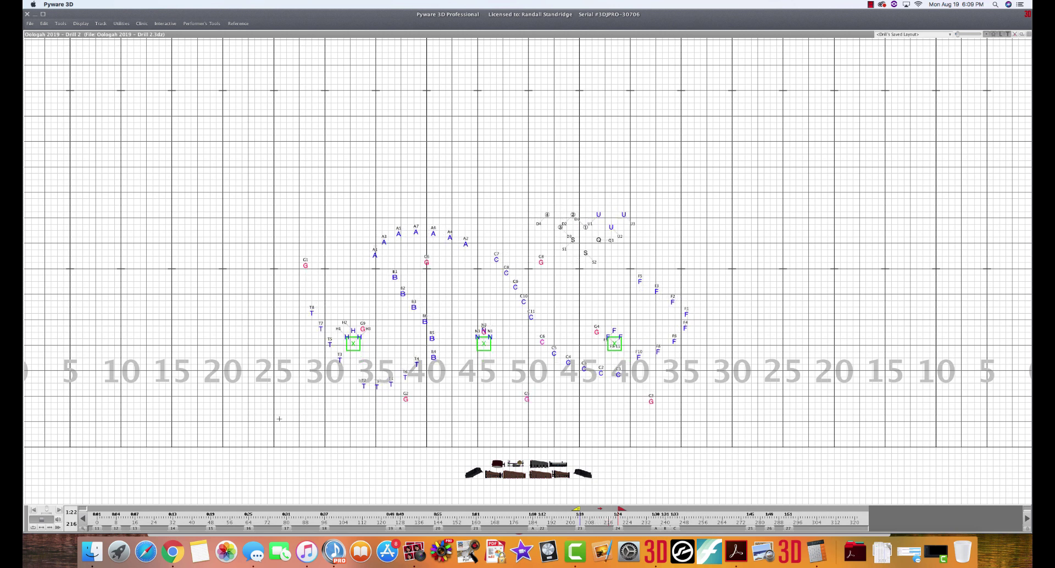
# Return to count 204 and move performer G6 two steps back along the 40-yard line
pyautogui.click(580, 529)
pyautogui.press('Escape')
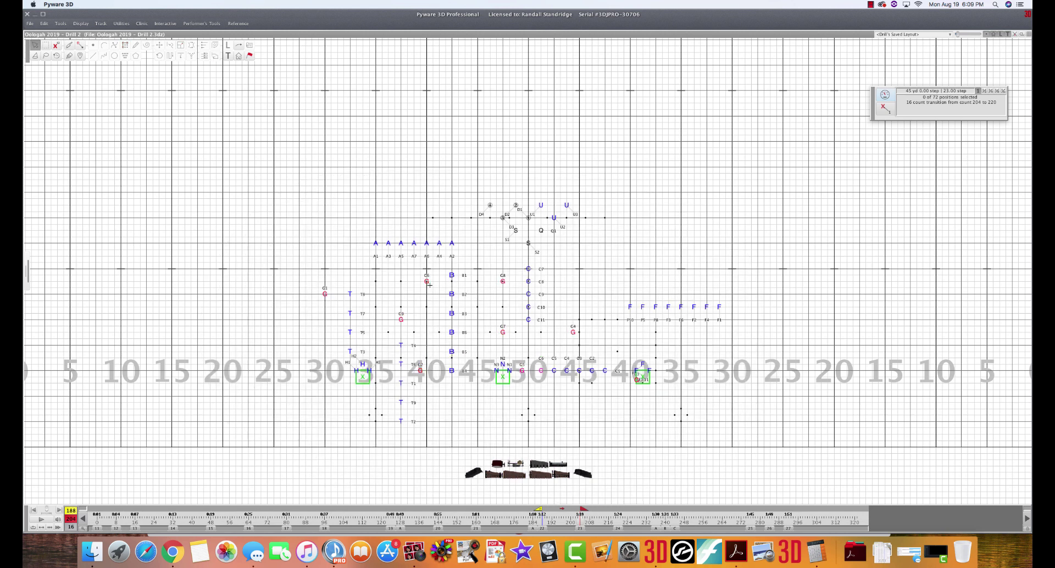
pyautogui.click(427, 281)
pyautogui.press('p')
pyautogui.moveTo(428, 281); pyautogui.dragTo(426, 270)
pyautogui.press('Return')
# Move performer G8 at count 204 four steps toward the back sideline
pyautogui.press('b')
pyautogui.moveTo(499, 276); pyautogui.dragTo(503, 256)
pyautogui.press('p')
pyautogui.press('Return')
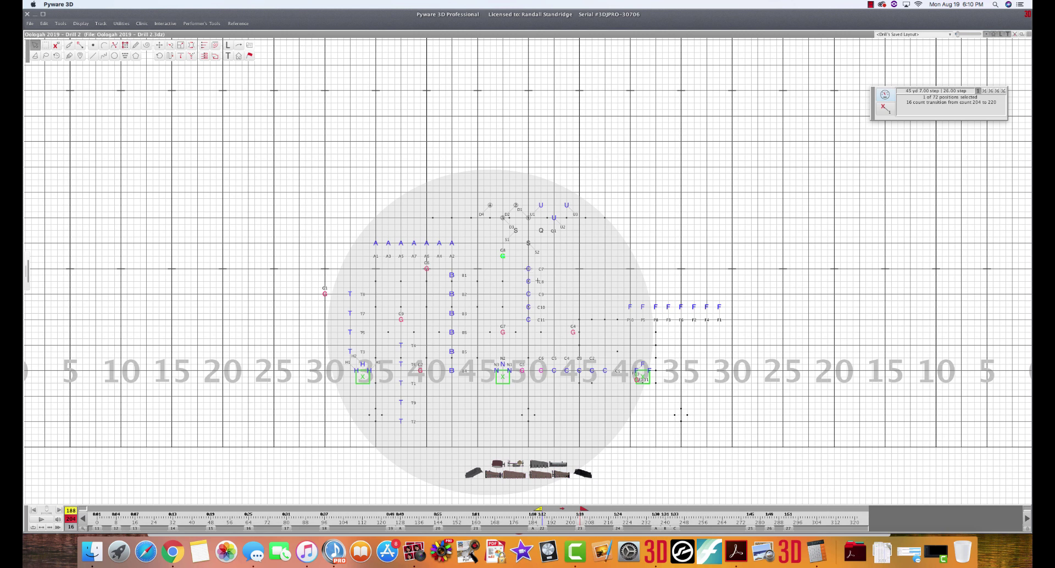
# Move performer G6 four steps left at count 204, directly behind G9, play the transition, and go to count 220
pyautogui.click(427, 269)
pyautogui.press('p')
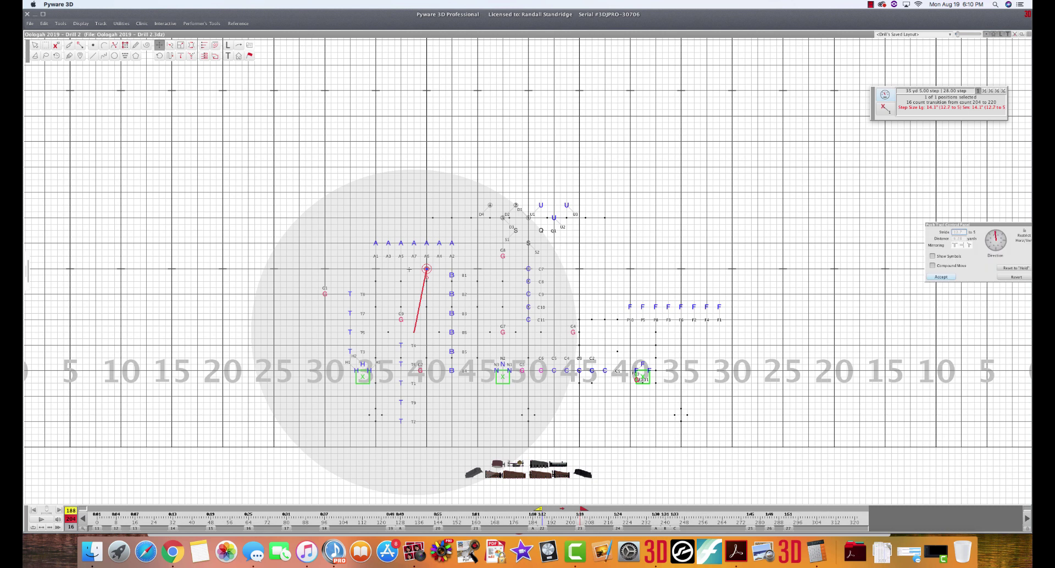
pyautogui.press('Return')
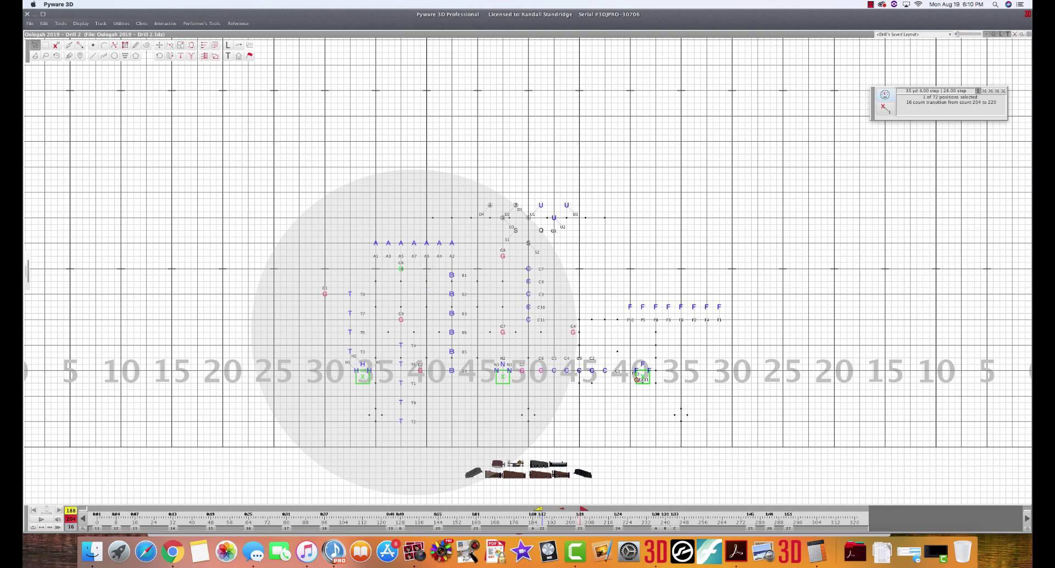
pyautogui.click(38, 521)
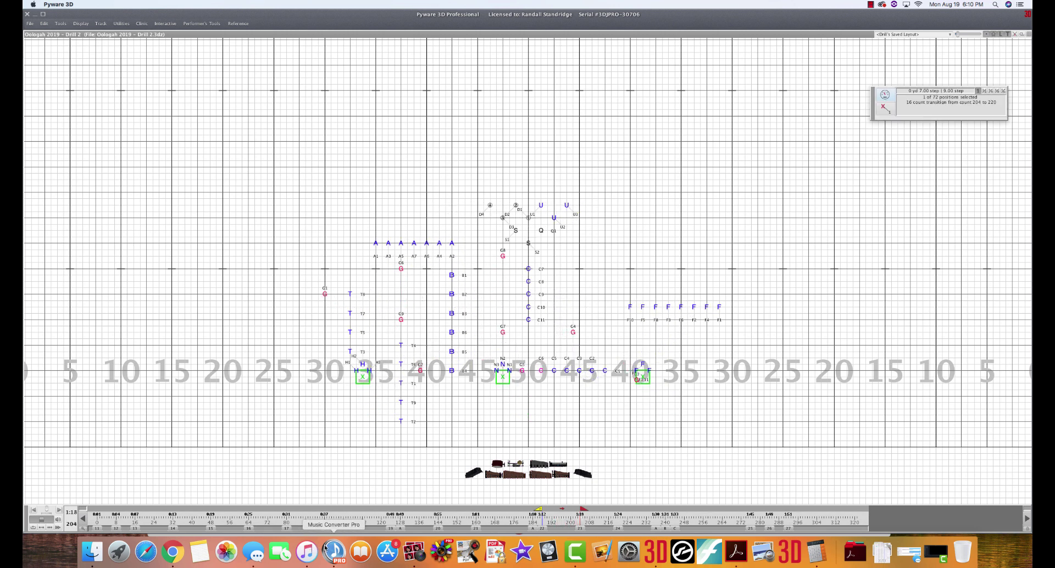
pyautogui.click(619, 529)
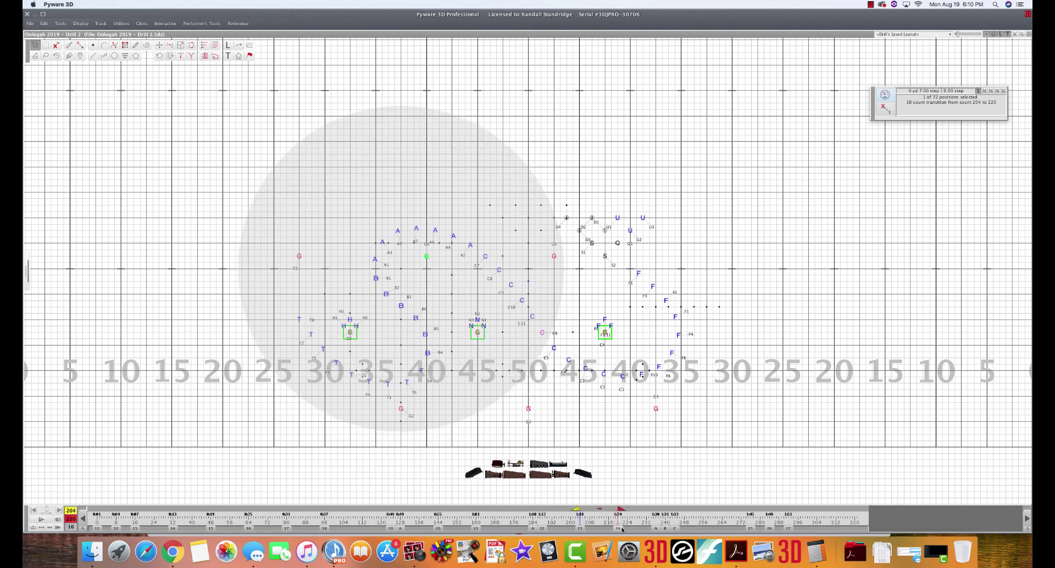
# Select all G performers by symbol, accept a Move in place for the transition from count 204 to 220, and go to count 236
pyautogui.hotkey('shift', 'g')
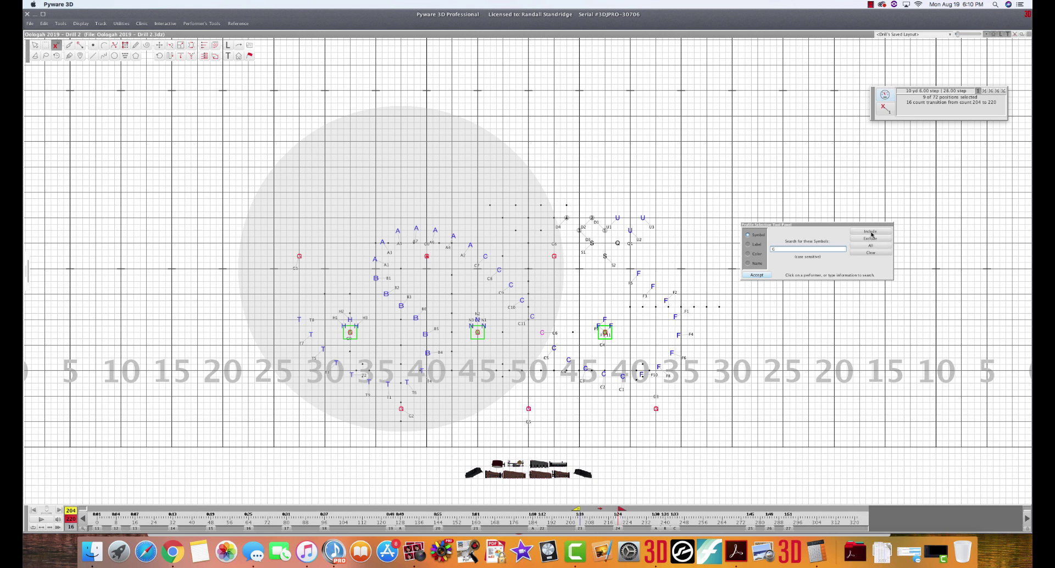
pyautogui.click(870, 232)
pyautogui.click(757, 275)
pyautogui.click(159, 45)
pyautogui.click(757, 279)
pyautogui.click(58, 527)
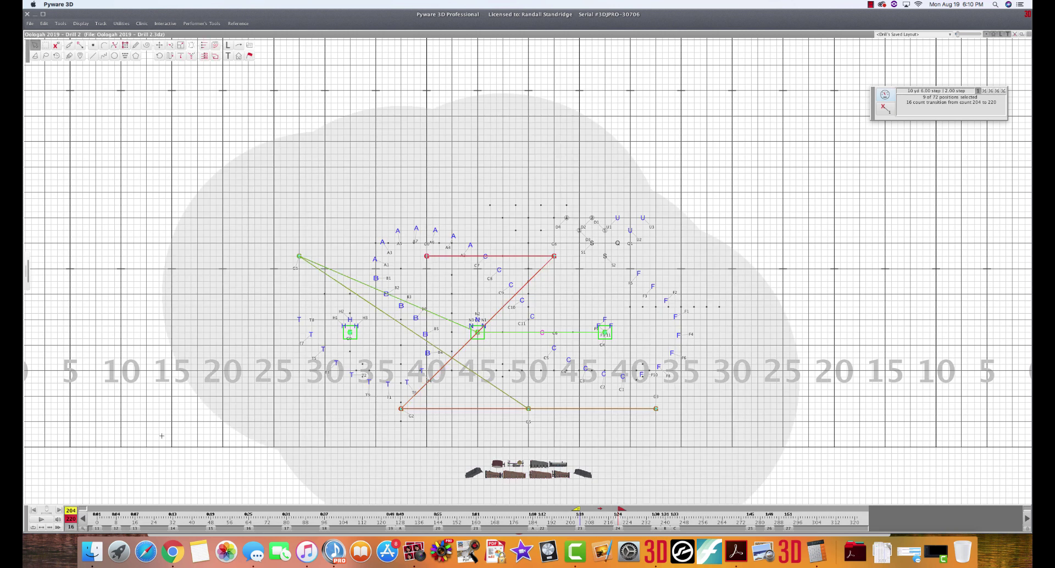
pyautogui.click(653, 527)
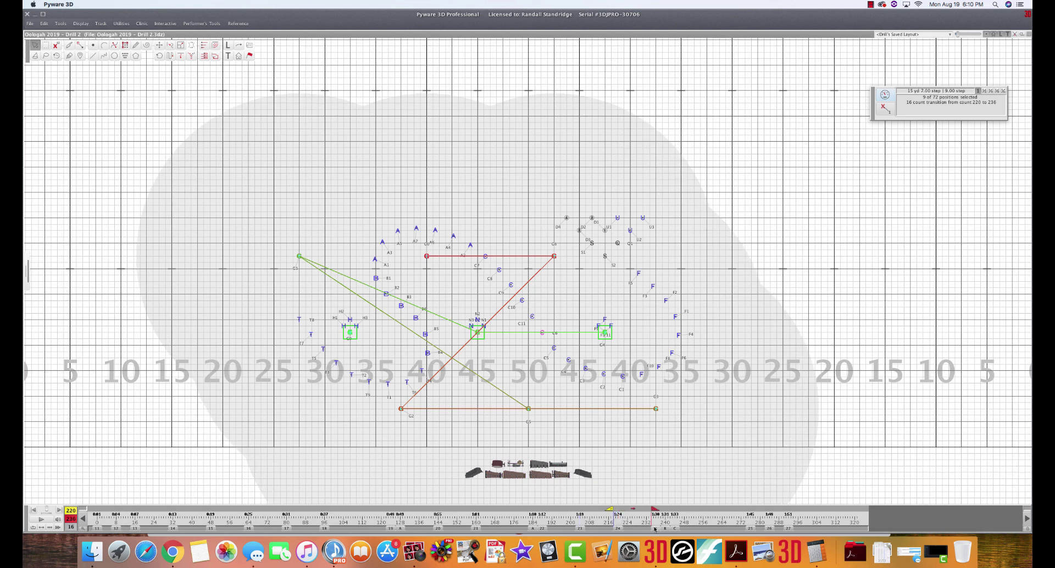
pyautogui.moveTo(335, 328)
pyautogui.mouseDown()
pyautogui.moveTo(358, 319)
pyautogui.moveTo(347, 320)
pyautogui.mouseUp()
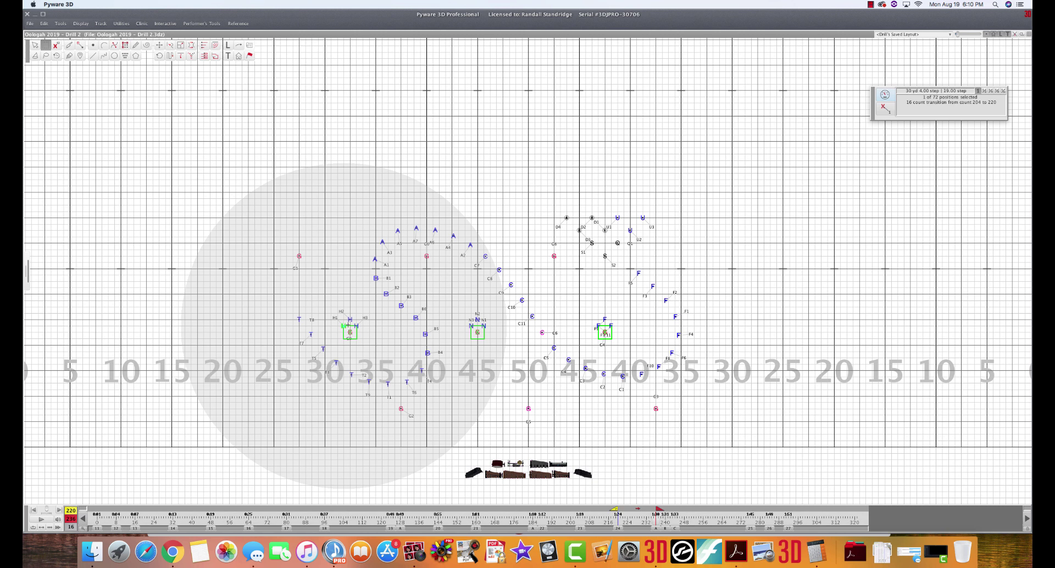
pyautogui.press('t')
pyautogui.click(350, 339)
pyautogui.click(341, 339)
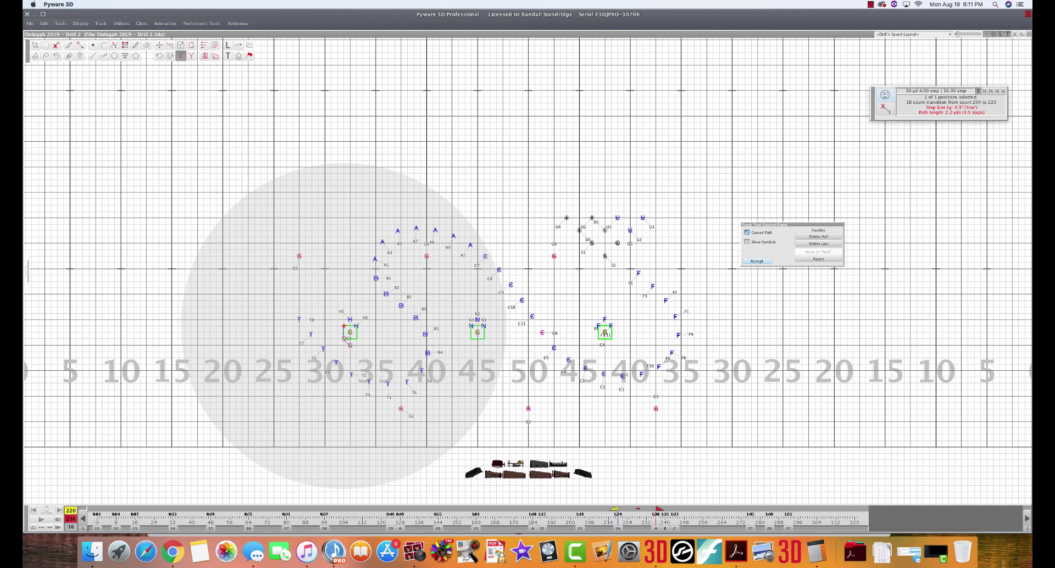
pyautogui.press('Return')
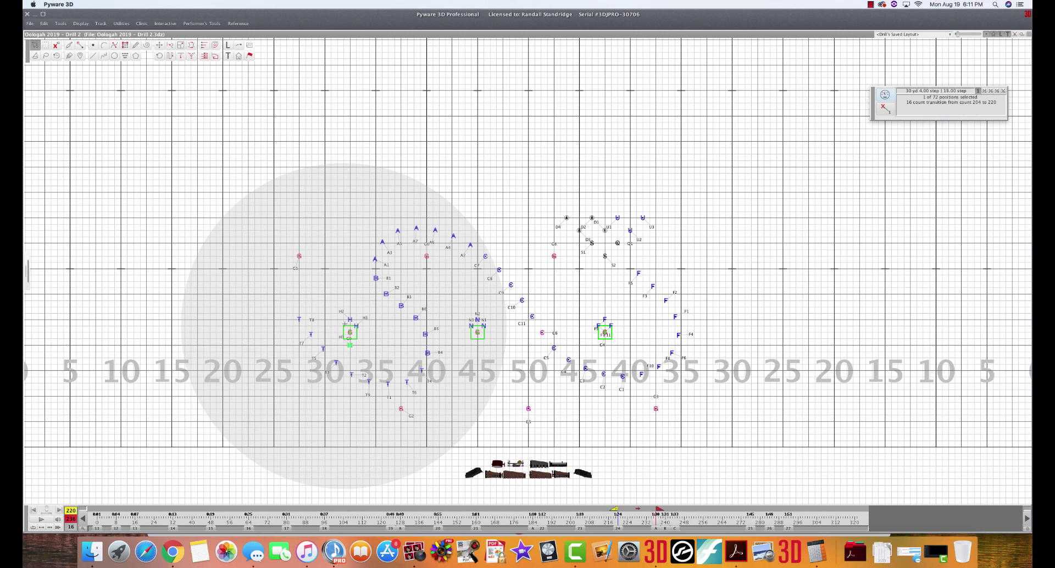
pyautogui.click(349, 319)
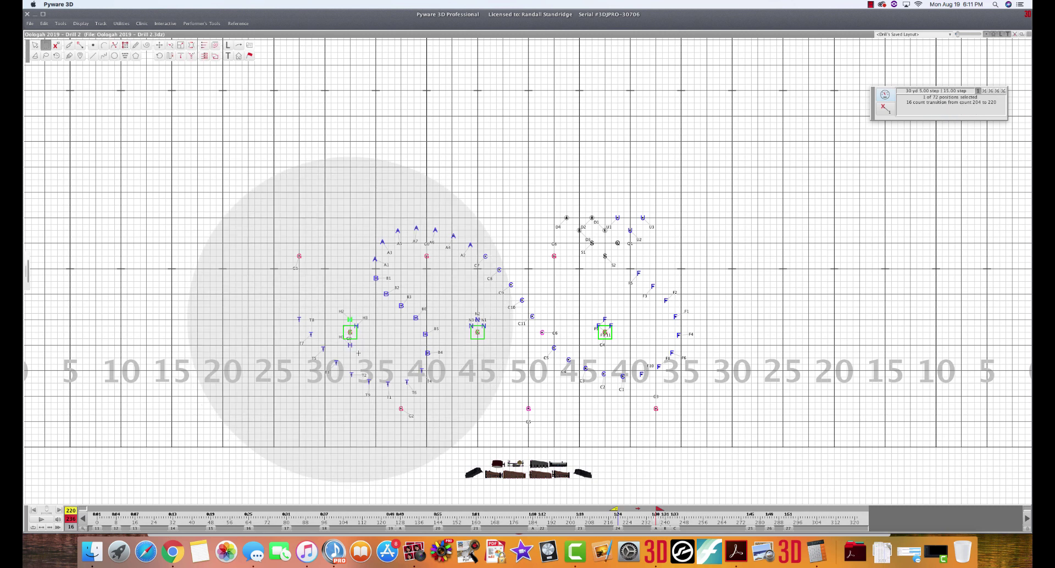
pyautogui.moveTo(342, 350); pyautogui.dragTo(353, 342)
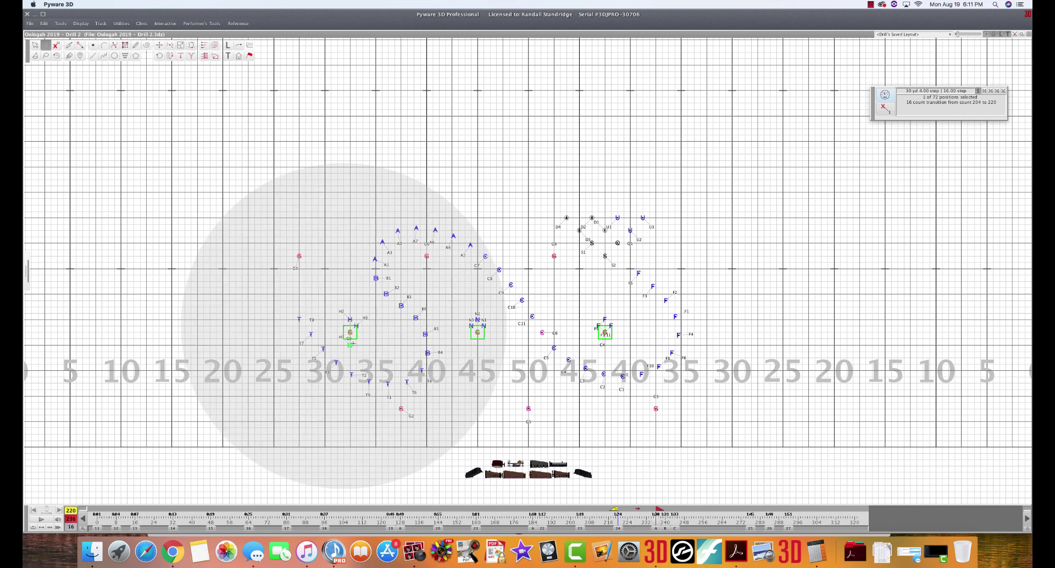
pyautogui.press('Delete')
pyautogui.press('Return')
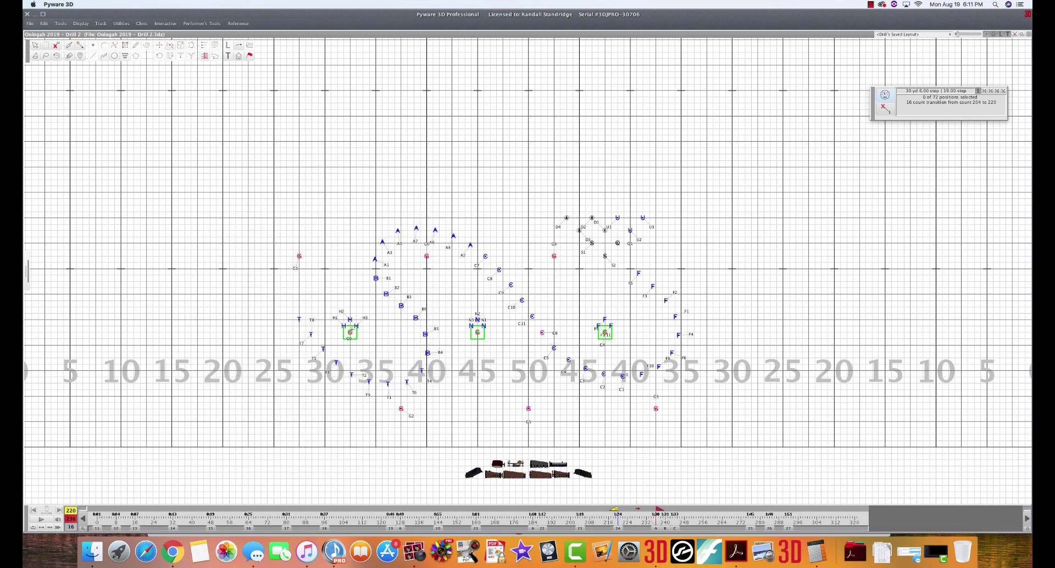
# At count 236, route the left H, N and F performers behind the three props along a curved path to the center in front of each prop
pyautogui.click(343, 326)
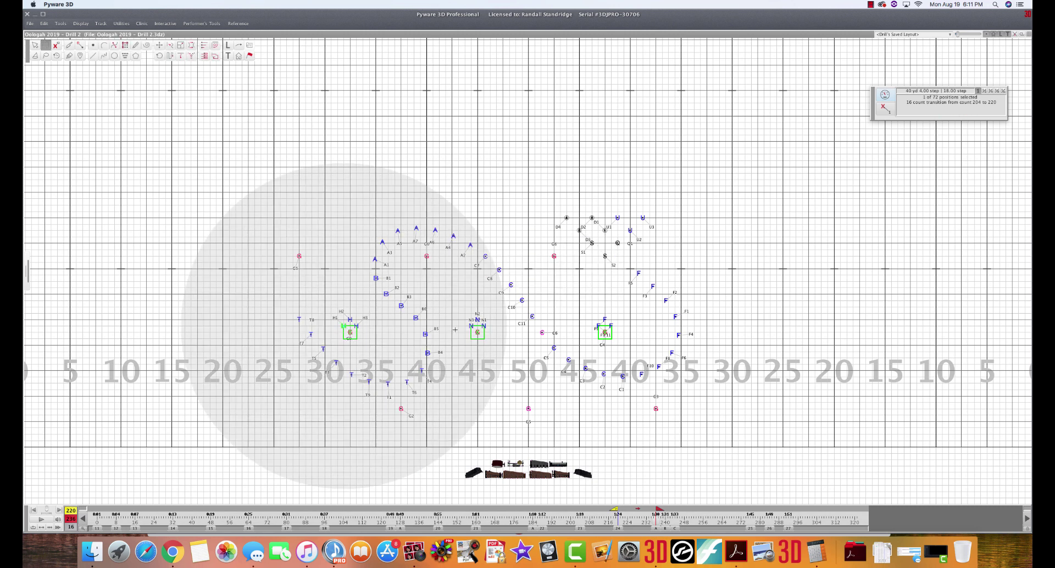
pyautogui.keyDown('shift'); pyautogui.click(470, 326); pyautogui.keyUp('shift')
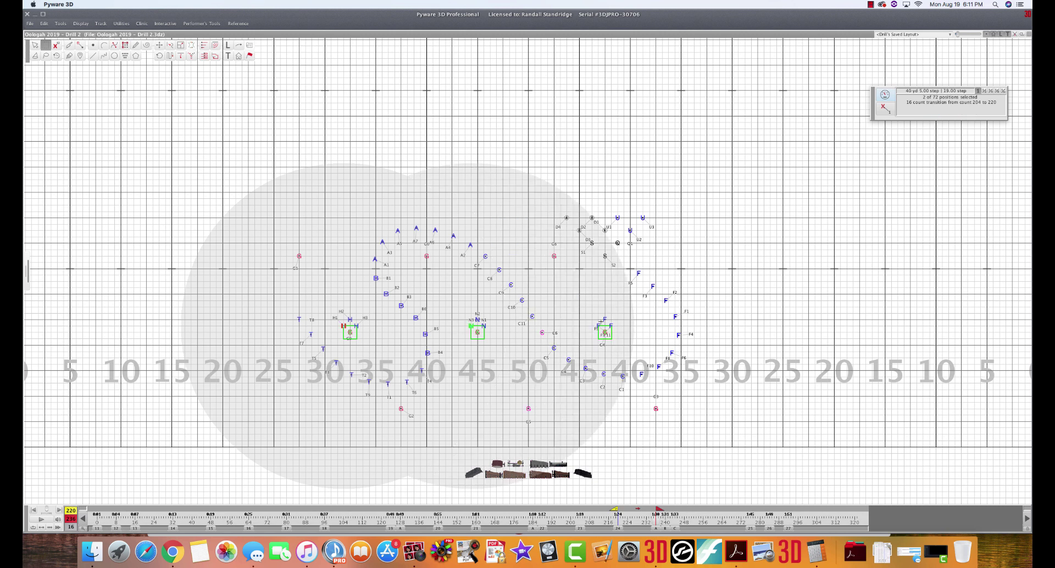
pyautogui.keyDown('shift'); pyautogui.click(598, 326); pyautogui.keyUp('shift')
pyautogui.press('super+t')
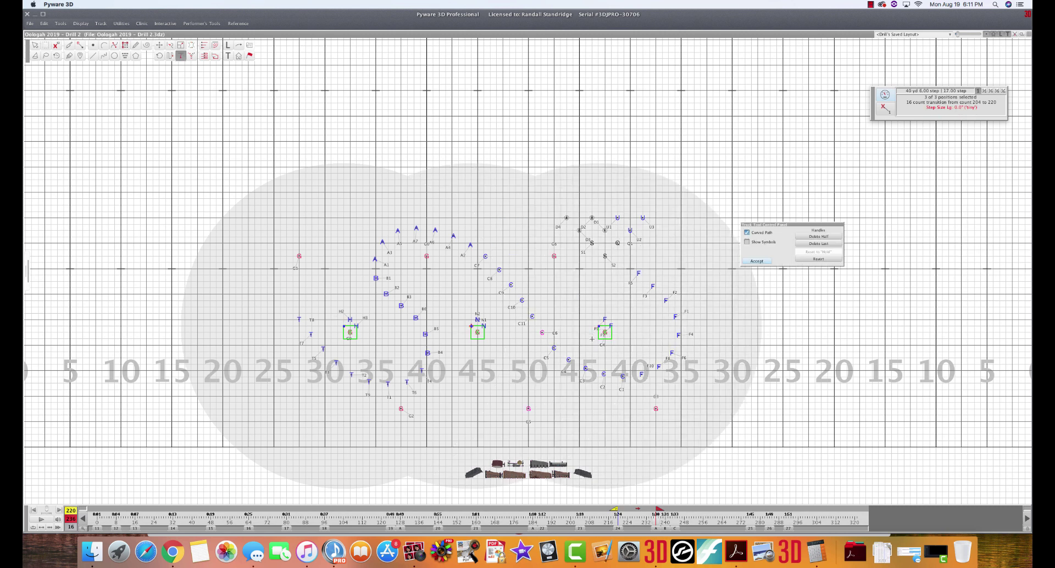
pyautogui.click(465, 339)
pyautogui.press('Return')
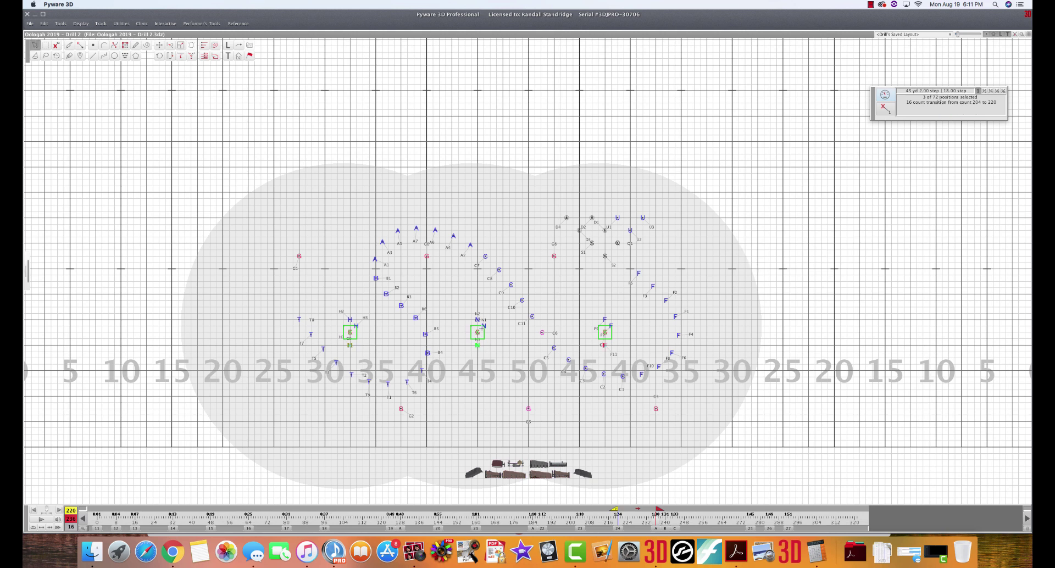
# Route the rear-center H, N and F performers along curved paths around the left of their props to the left spot in front
pyautogui.click(46, 45)
pyautogui.click(350, 319)
pyautogui.moveTo(490, 315); pyautogui.dragTo(474, 323)
pyautogui.moveTo(594, 322); pyautogui.dragTo(606, 313)
pyautogui.press('t')
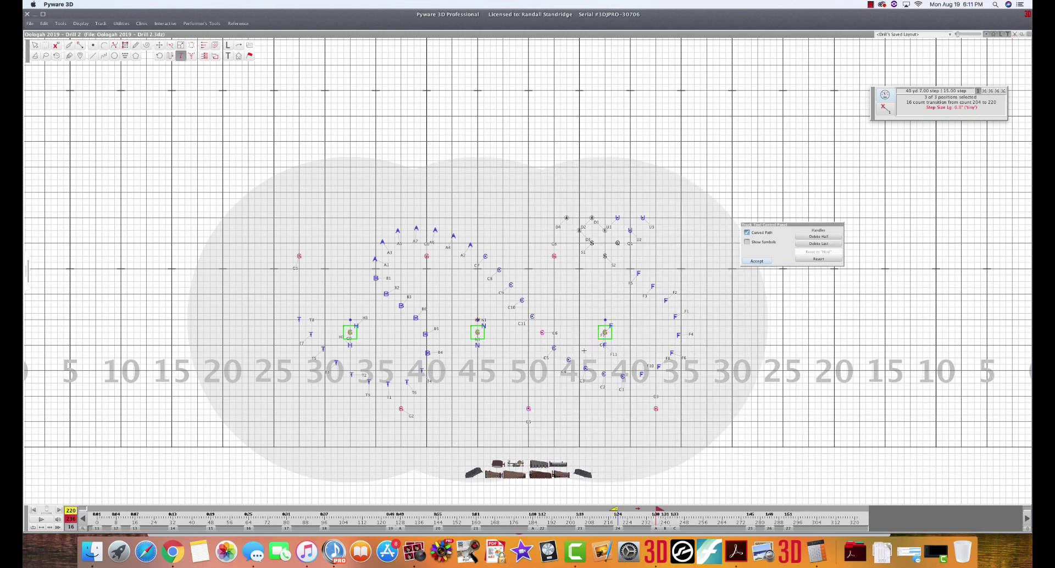
pyautogui.click(465, 332)
pyautogui.click(471, 344)
pyautogui.press('Return')
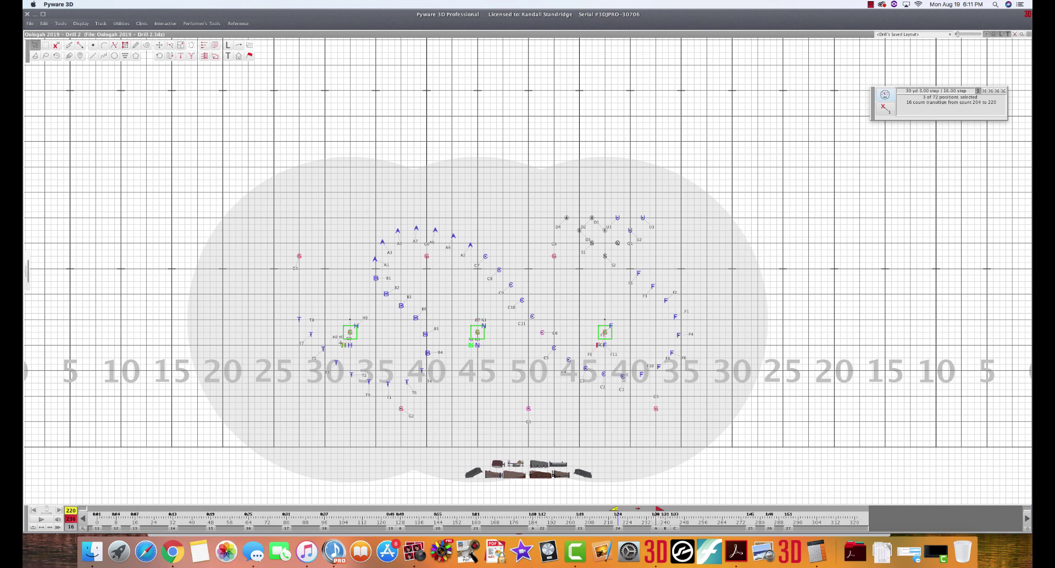
# Route the remaining right-hand H, N and F performers along curved paths around the right of their props to complete each front trio
pyautogui.press('space')
pyautogui.moveTo(353, 330); pyautogui.dragTo(374, 321)
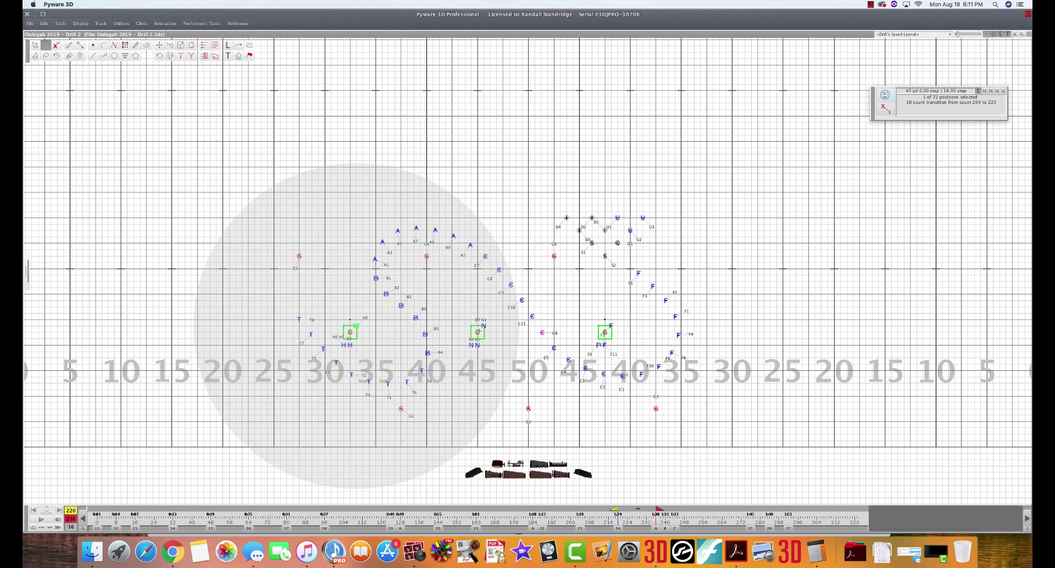
pyautogui.moveTo(479, 330); pyautogui.dragTo(493, 320)
pyautogui.moveTo(606, 329); pyautogui.dragTo(625, 321)
pyautogui.press('space')
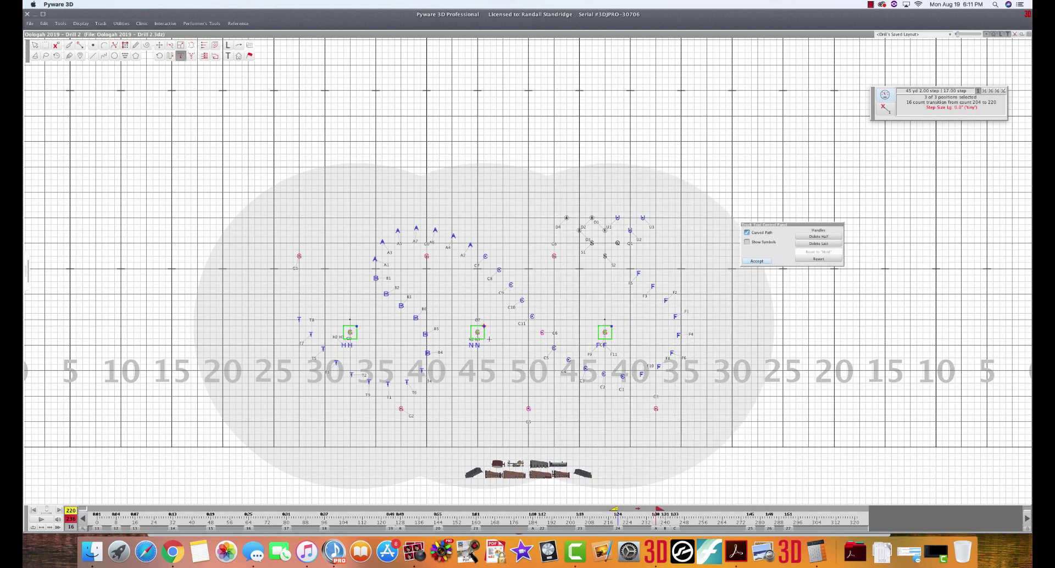
pyautogui.press('Return')
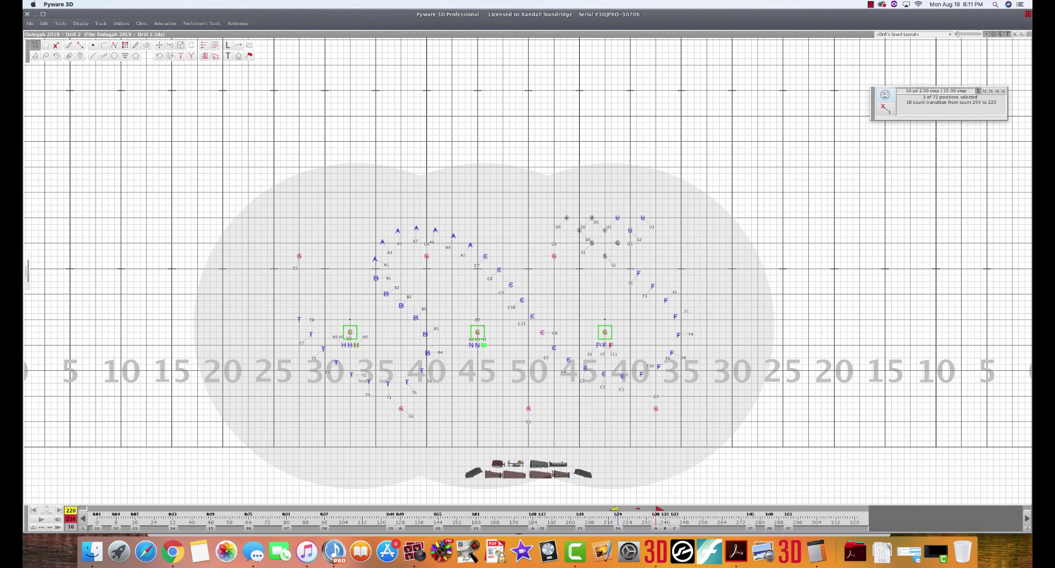
# Show the 3D view and play the drill over the transition range from count 184 to 236
pyautogui.moveTo(1031, 88); pyautogui.dragTo(596, 42)
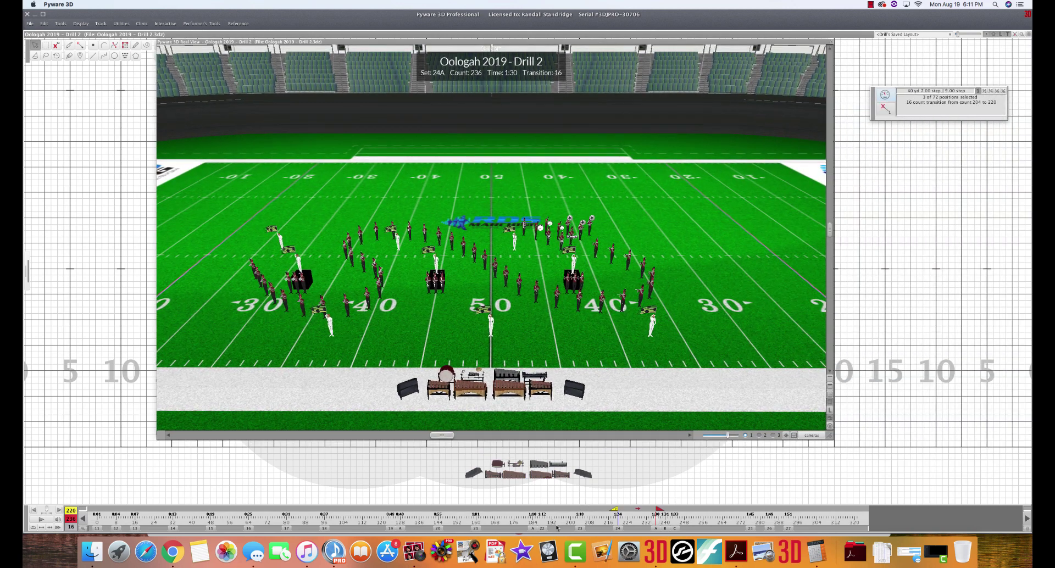
pyautogui.click(543, 519)
pyautogui.moveTo(545, 510); pyautogui.dragTo(656, 511)
pyautogui.click(48, 520)
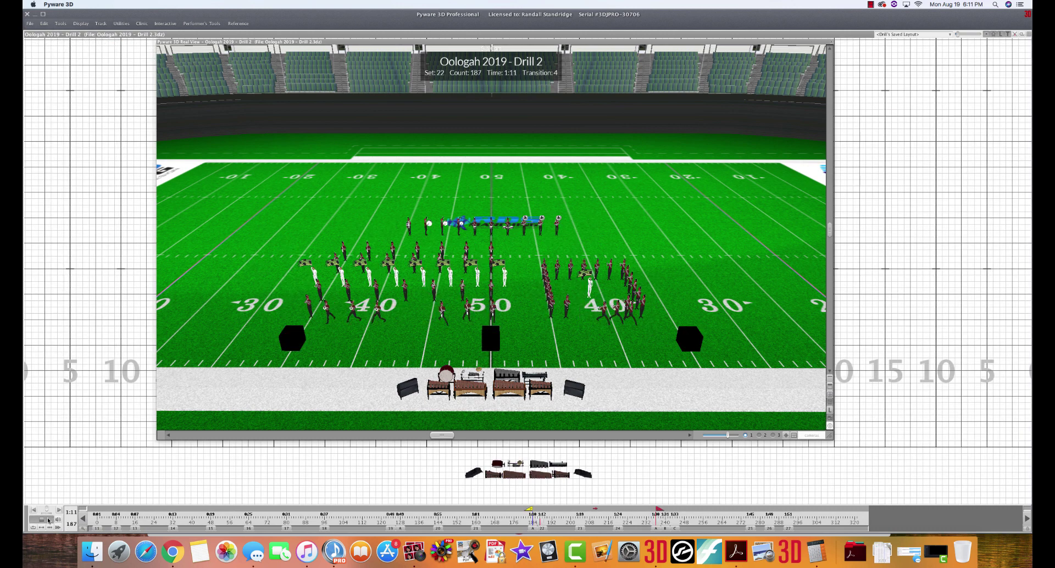
pyautogui.click(48, 520)
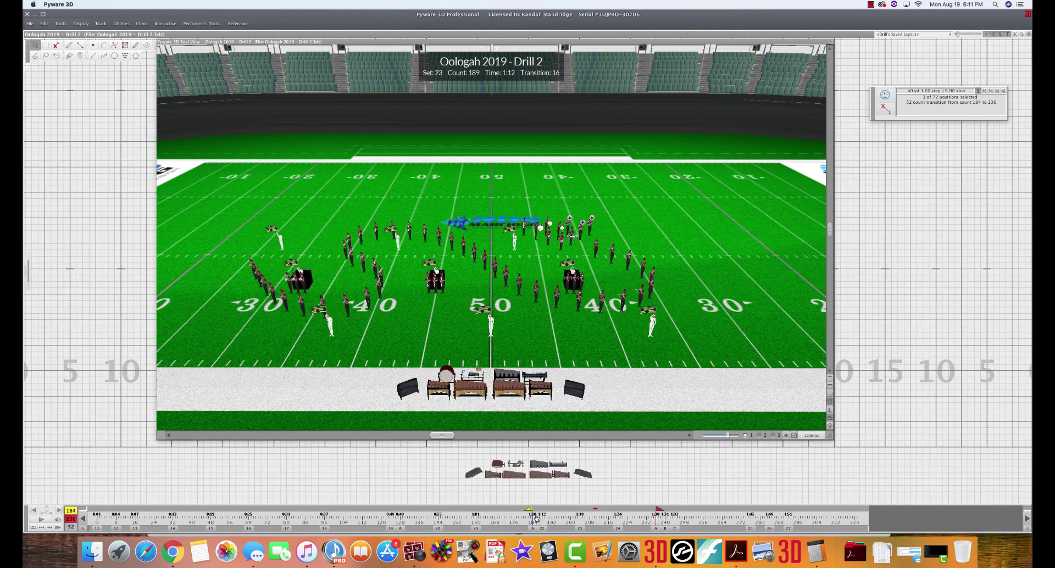
pyautogui.click(44, 521)
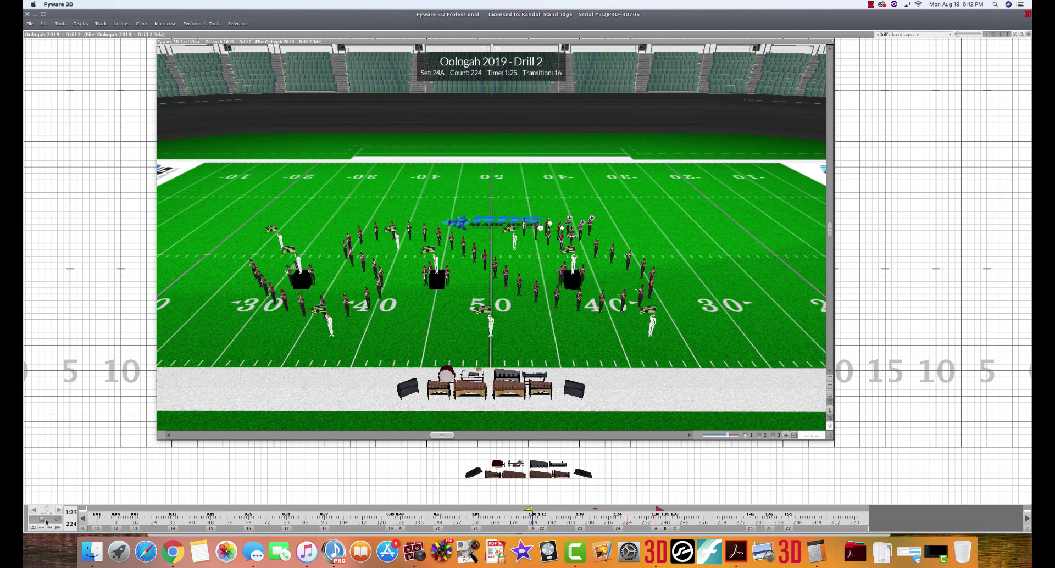
pyautogui.click(46, 522)
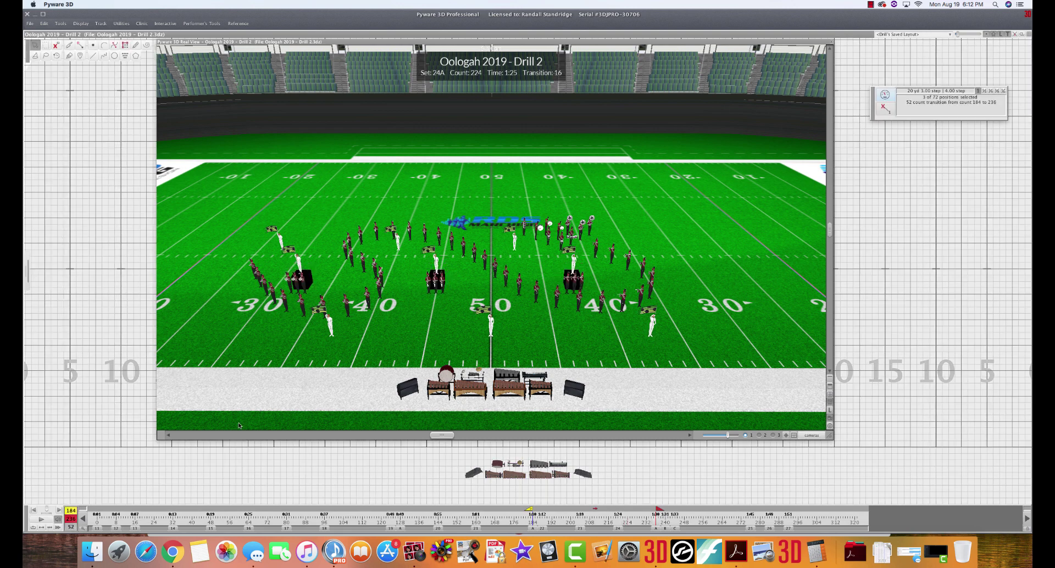